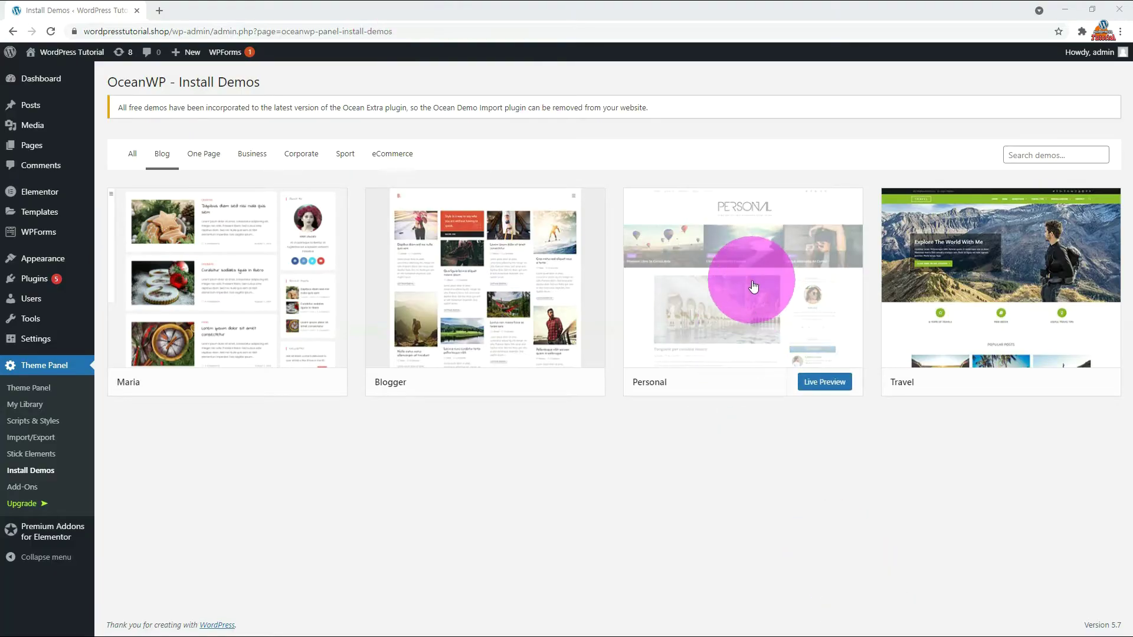
# - Import the Personal demo with all its content types, installing the required Ocean Posts Slider plugin first
pyautogui.click(753, 286)
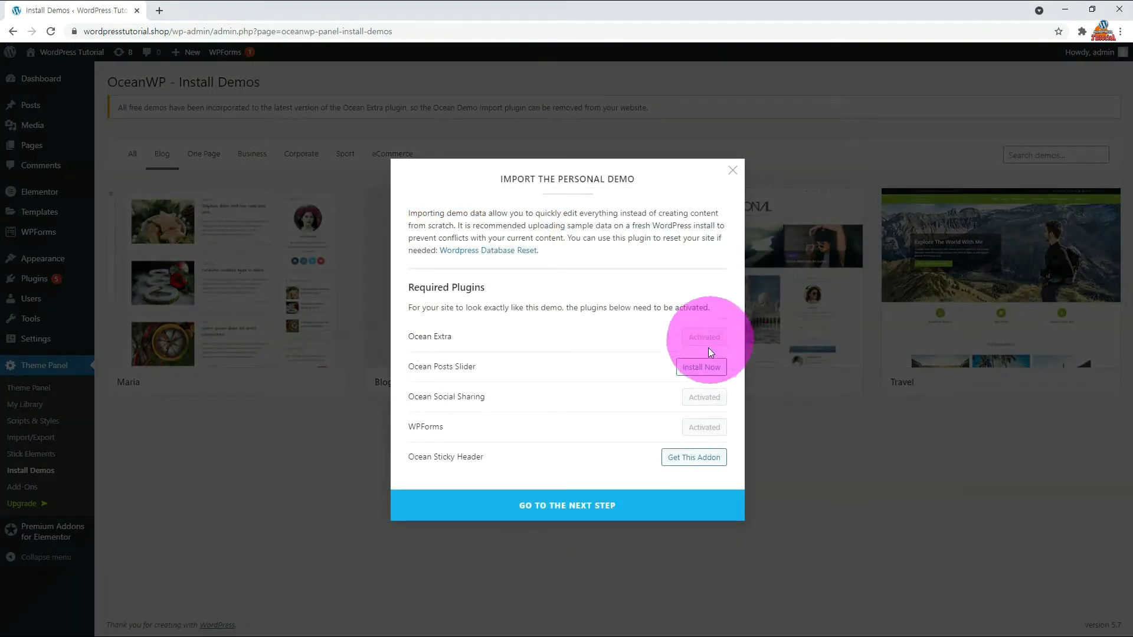
pyautogui.click(705, 369)
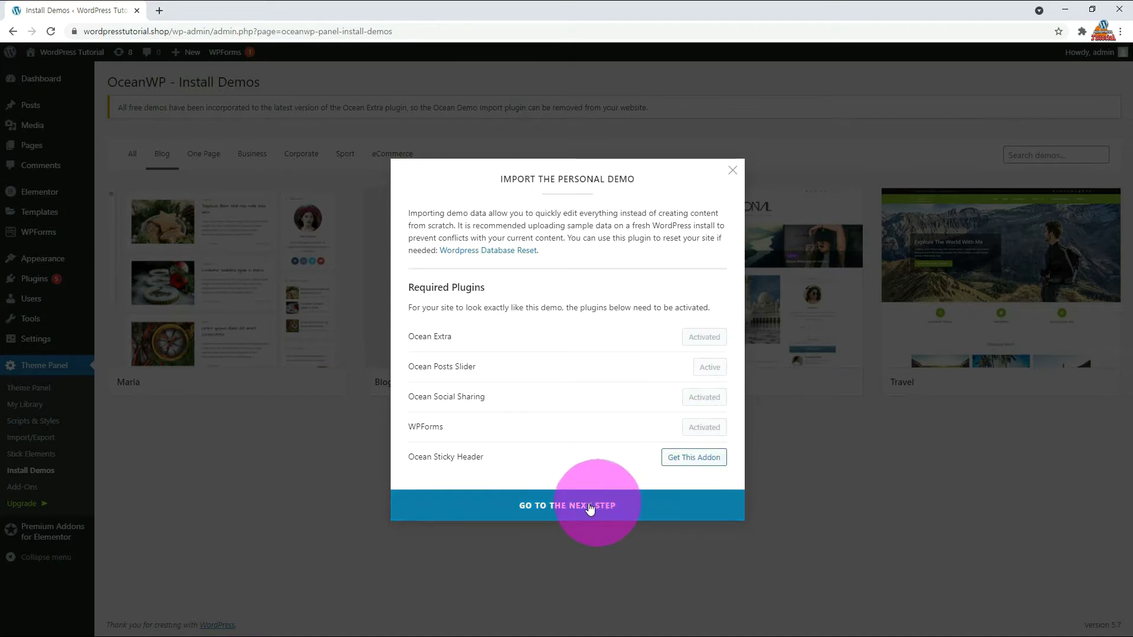
pyautogui.click(553, 516)
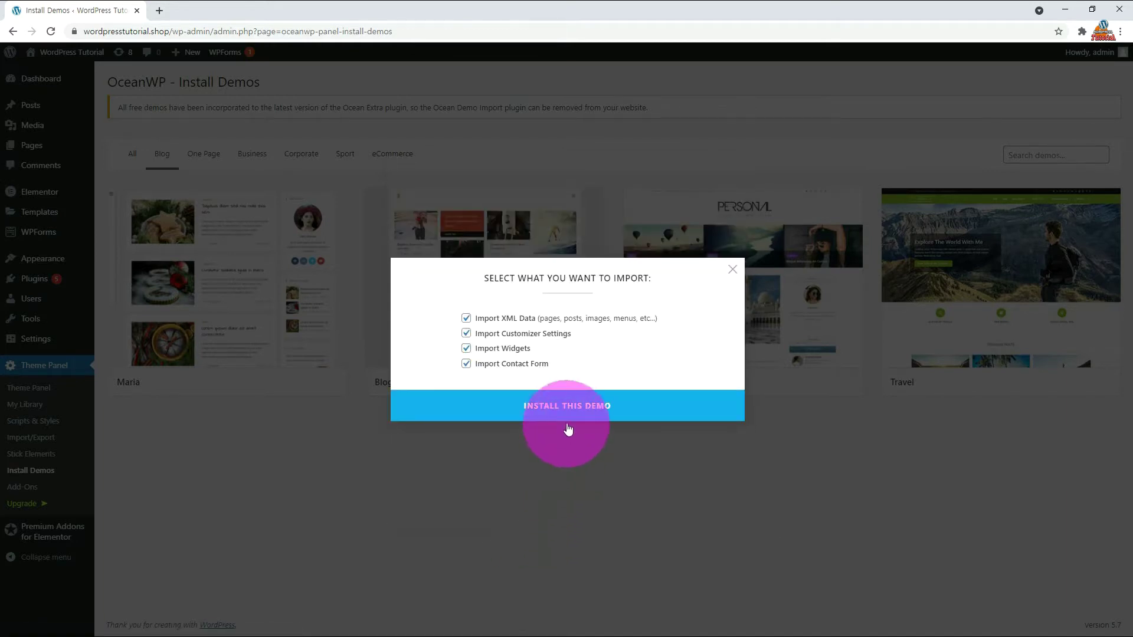
pyautogui.click(565, 414)
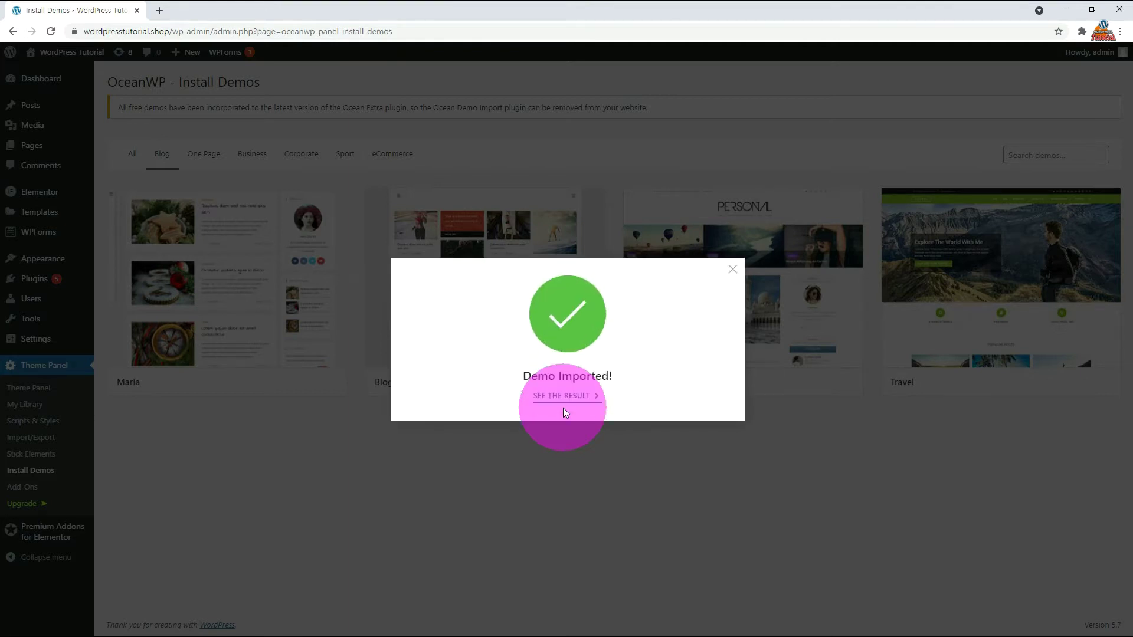
# - Open the imported site and examine its homepage and the "Torquent per conubia nostra" post, including the comments
pyautogui.click(566, 397)
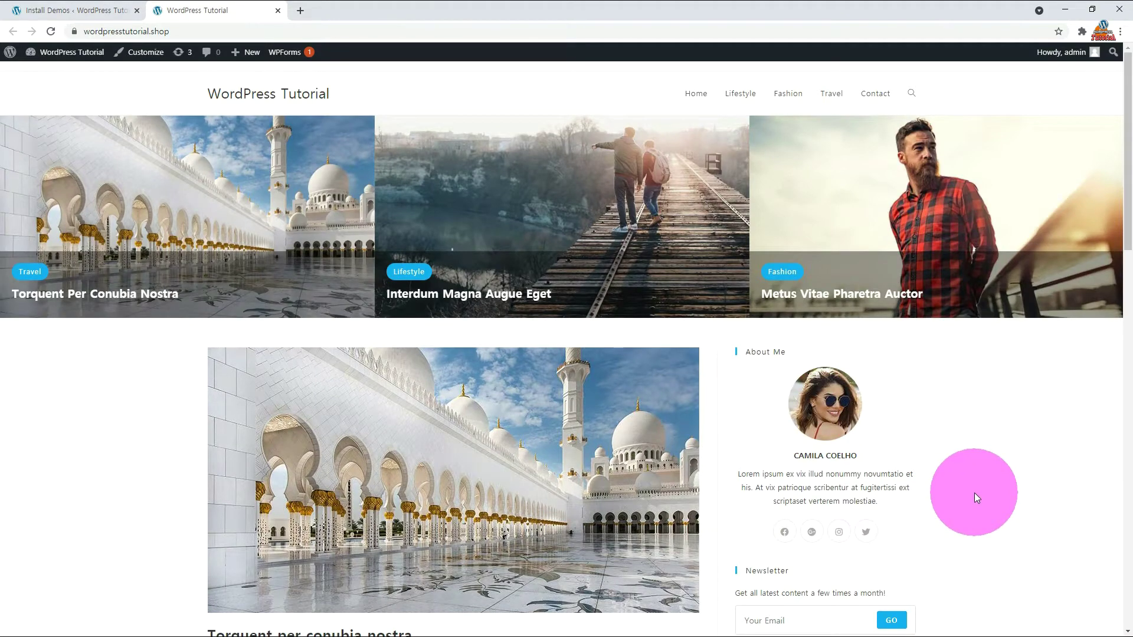
pyautogui.scroll(-15, 975, 493)
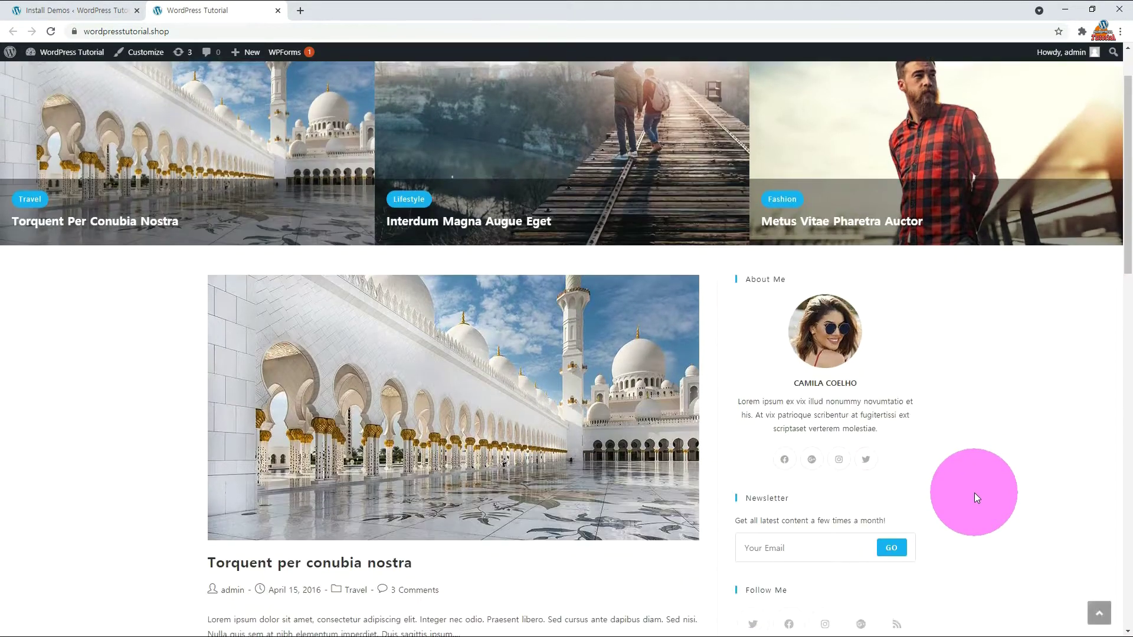
pyautogui.scroll(-3, 975, 497)
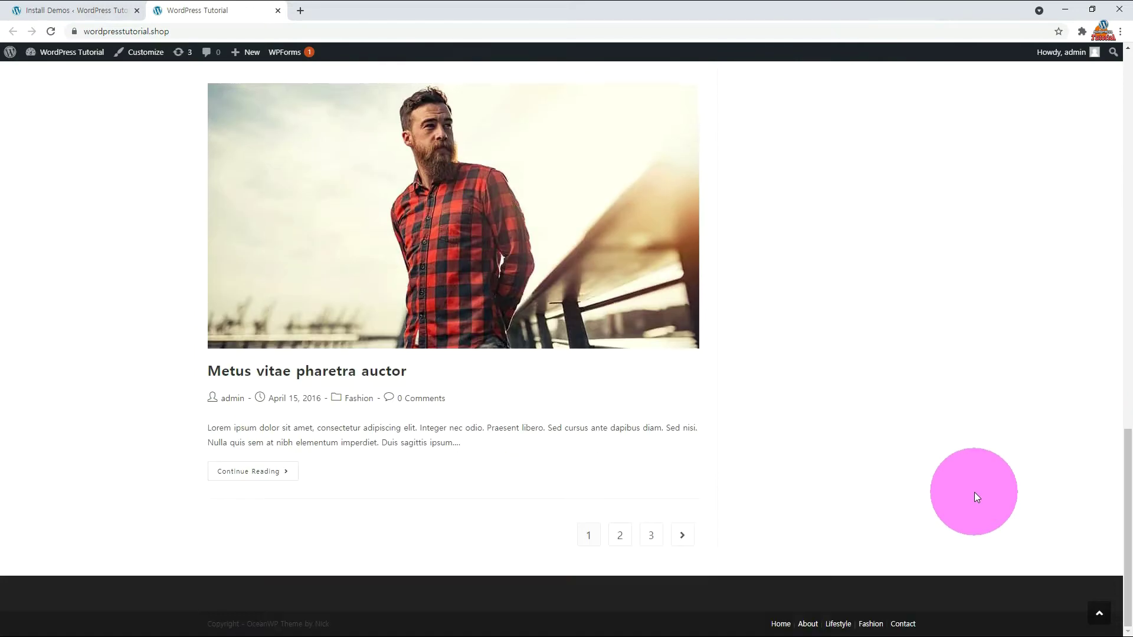
pyautogui.scroll(20, 966, 482)
pyautogui.click(542, 389)
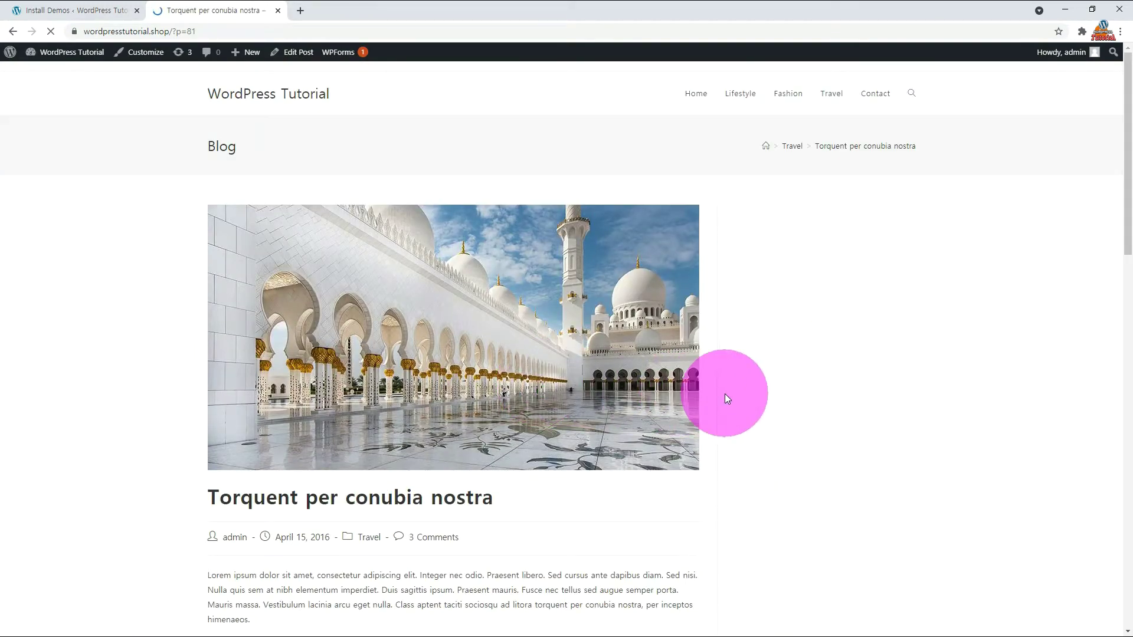
pyautogui.scroll(-3, 724, 395)
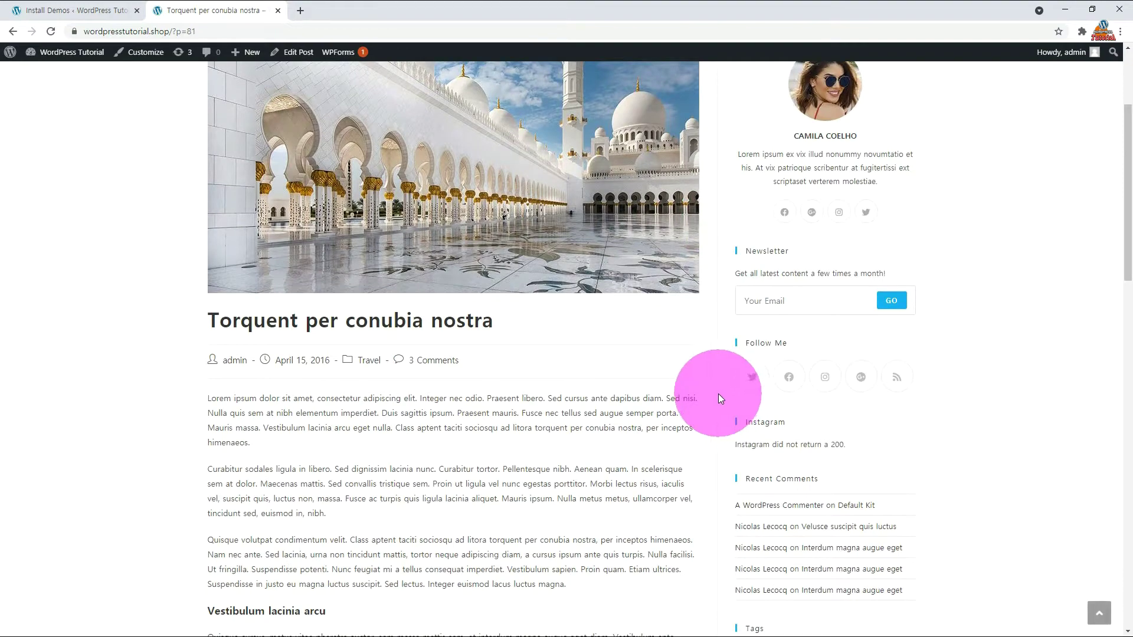
pyautogui.scroll(-3, 717, 394)
pyautogui.scroll(-16, 719, 396)
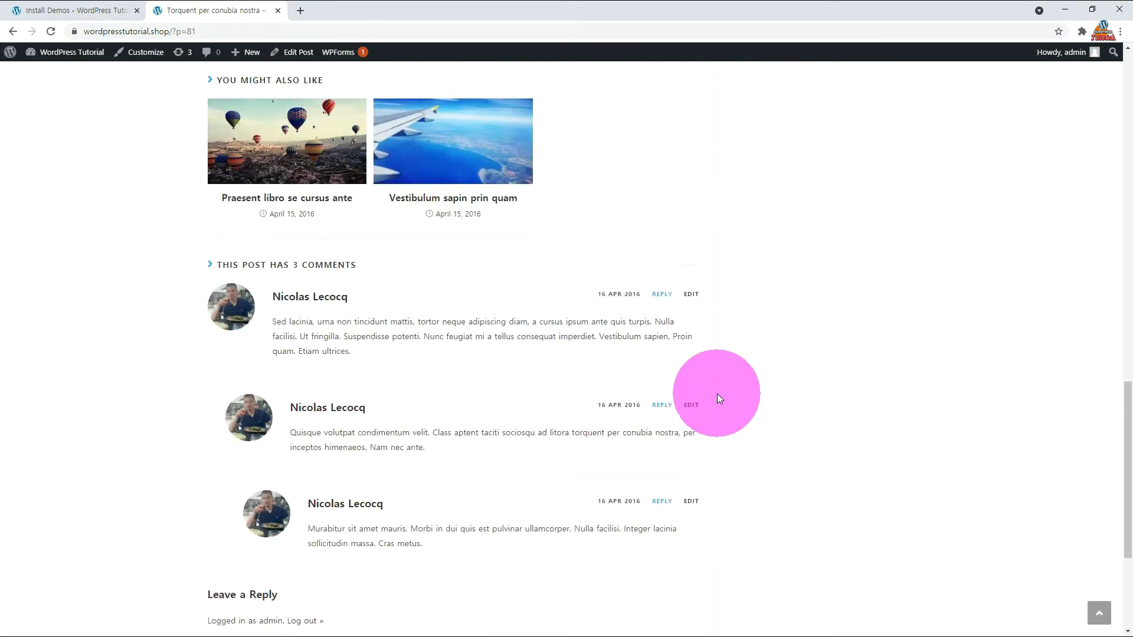
pyautogui.scroll(20, 718, 398)
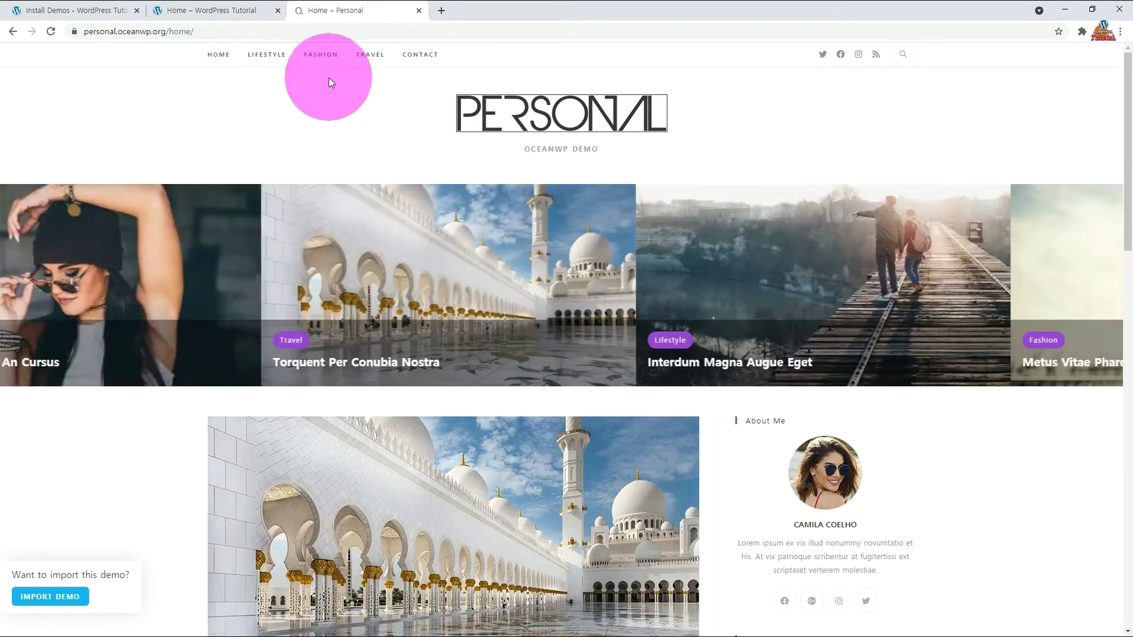
# - Examine the original Personal demo homepage to compare its header and layout with the imported site
pyautogui.scroll(-18, 322, 108)
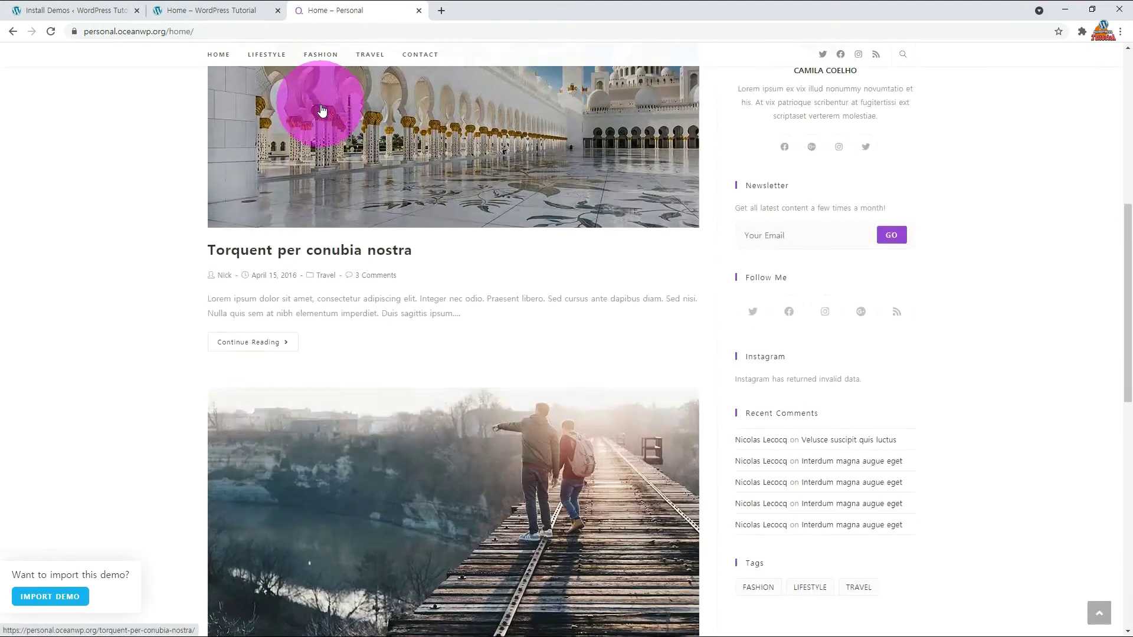
pyautogui.scroll(3, 321, 110)
pyautogui.scroll(15, 321, 110)
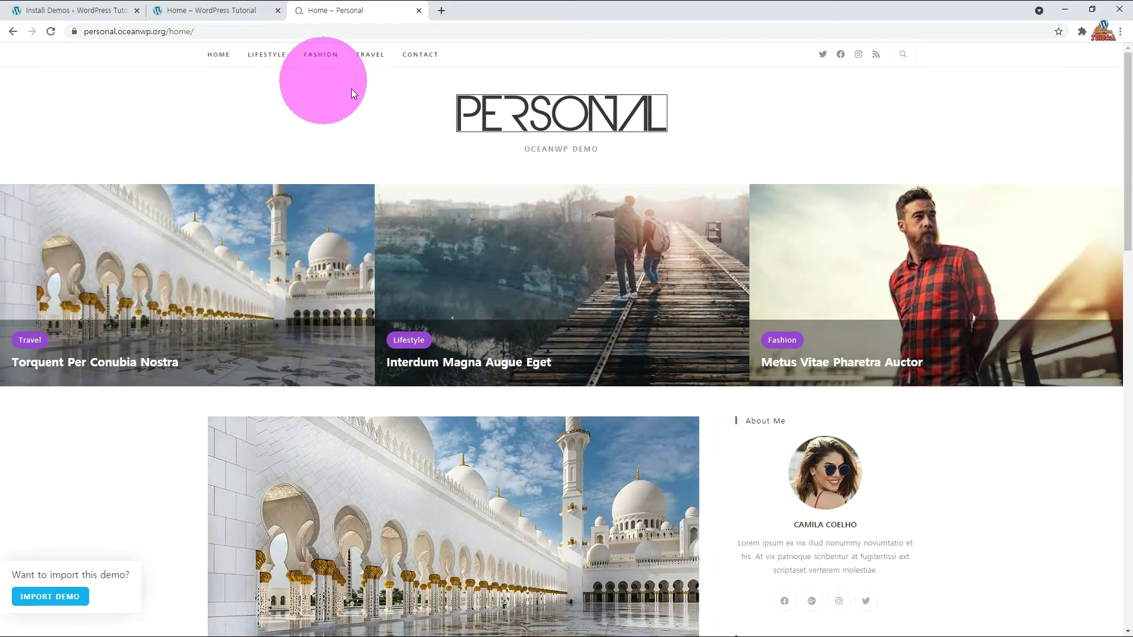
pyautogui.click(200, 12)
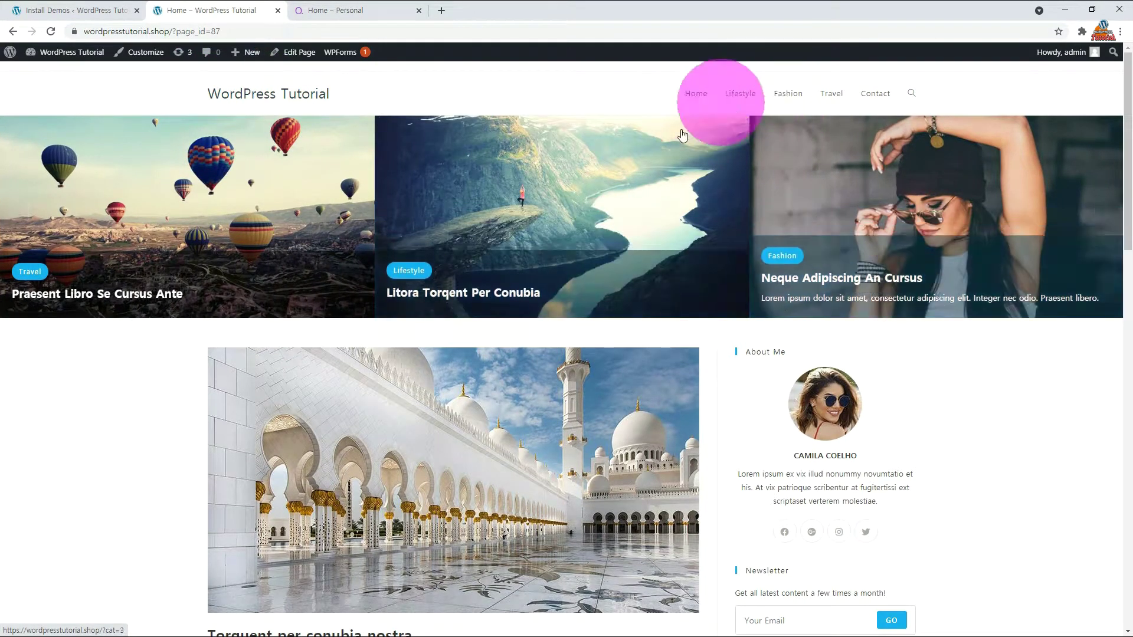
# - Set the site header style to Top Menu from the theme's header options, publish it and reload the live homepage
pyautogui.click(74, 10)
pyautogui.click(42, 367)
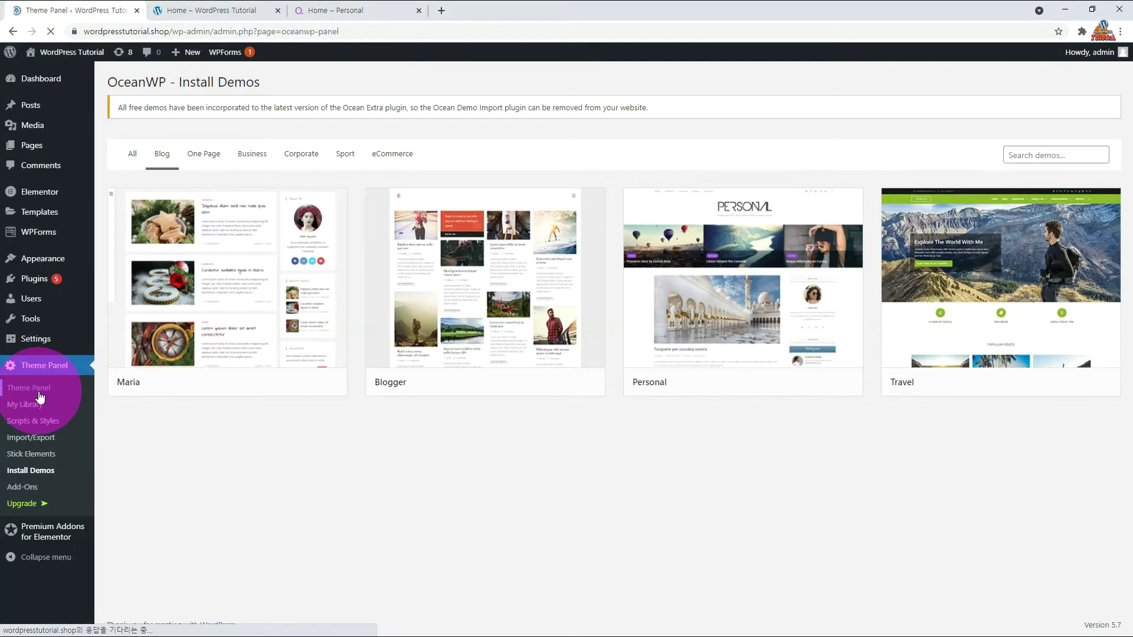
pyautogui.scroll(-3, 390, 415)
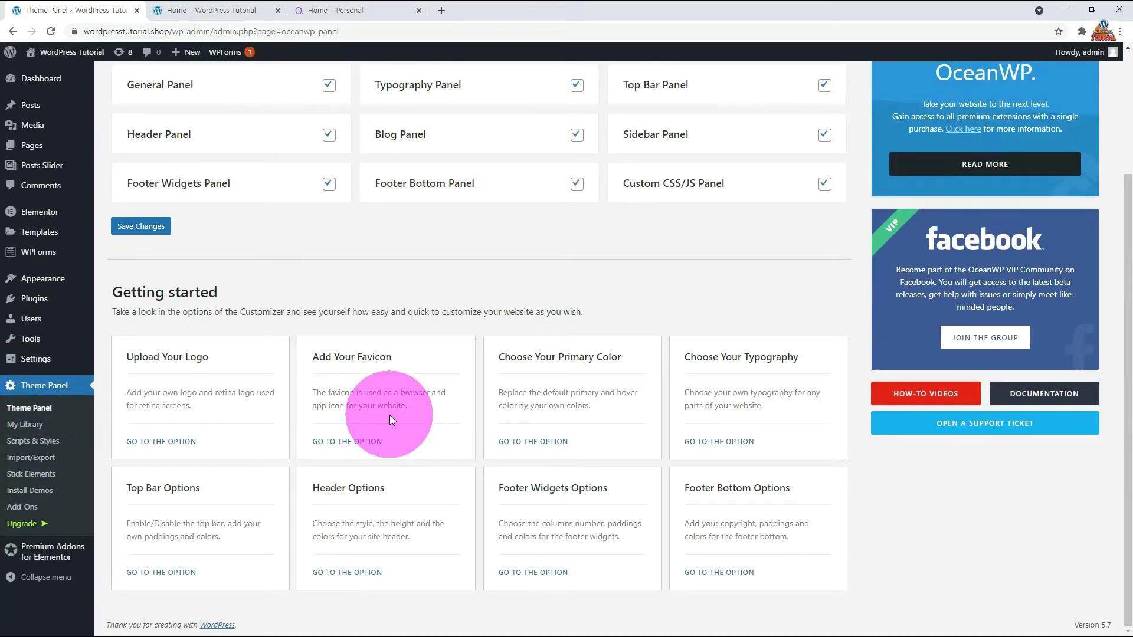
pyautogui.click(349, 572)
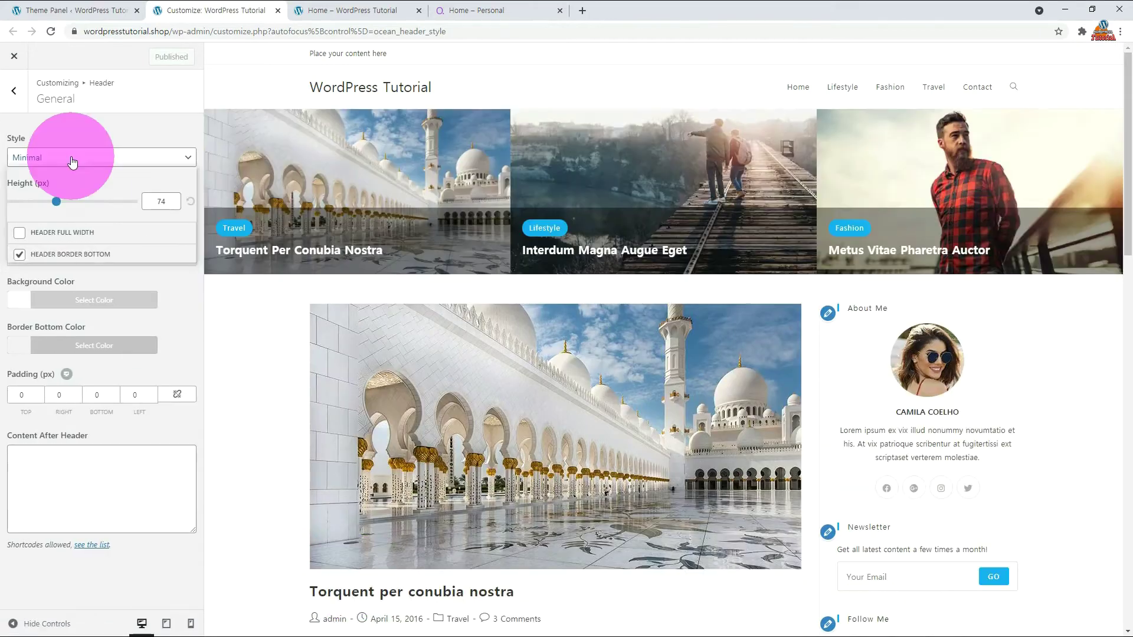
pyautogui.click(72, 159)
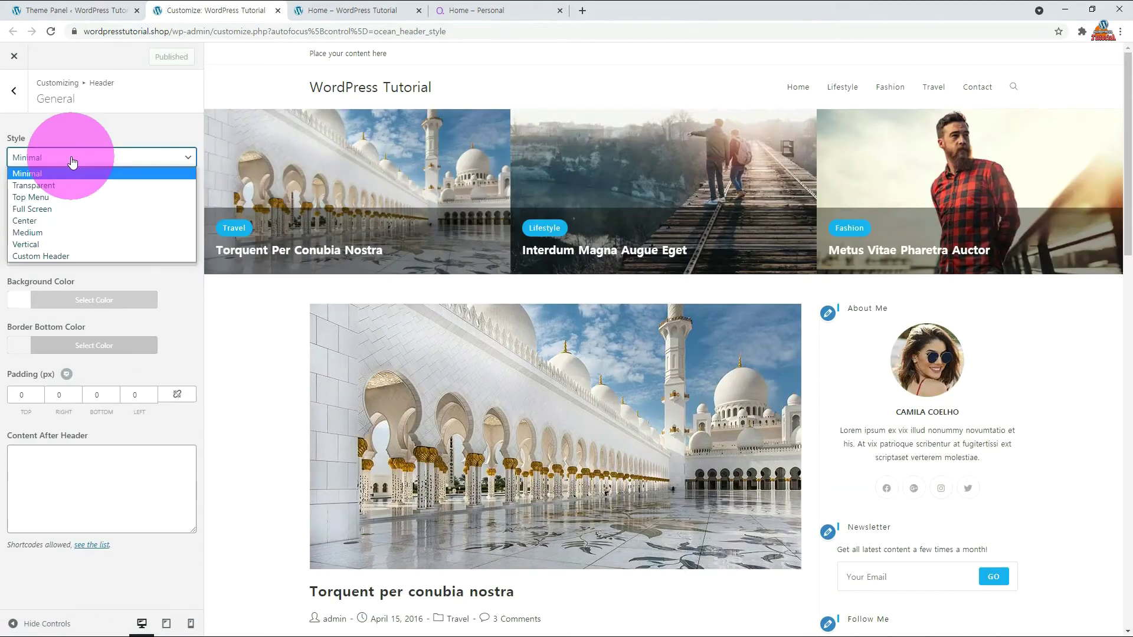
pyautogui.click(45, 198)
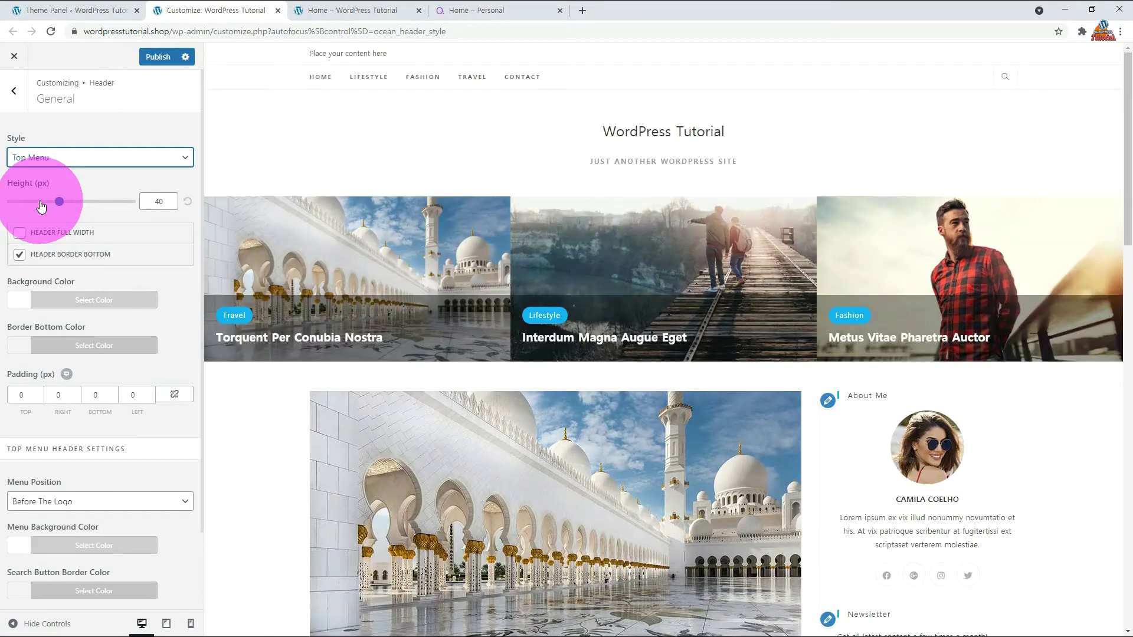
pyautogui.click(156, 57)
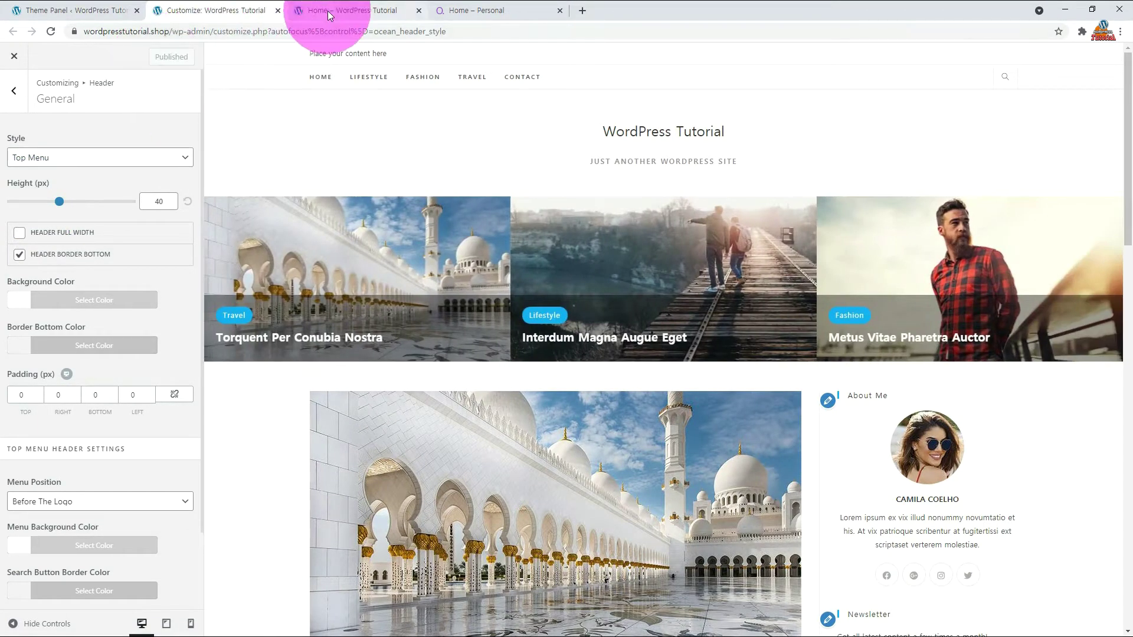
pyautogui.click(328, 10)
pyautogui.click(55, 30)
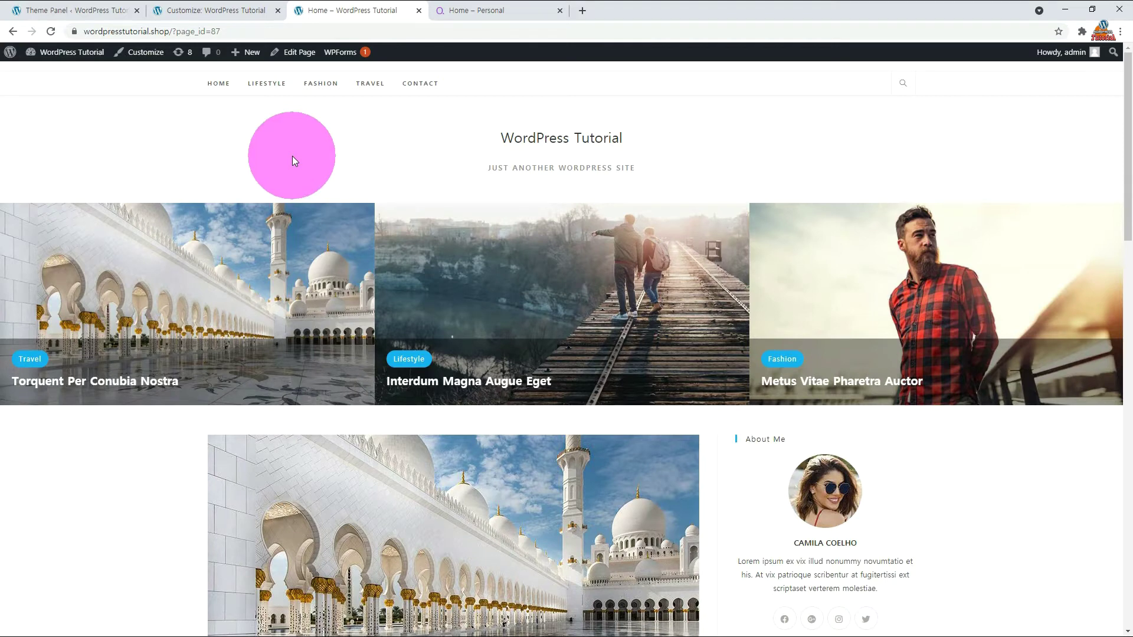
# - Set the purple "O." image from the media library as the header logo, extending the crop area over the whole image
pyautogui.hotkey('ctrl', 'shift', 'Tab')
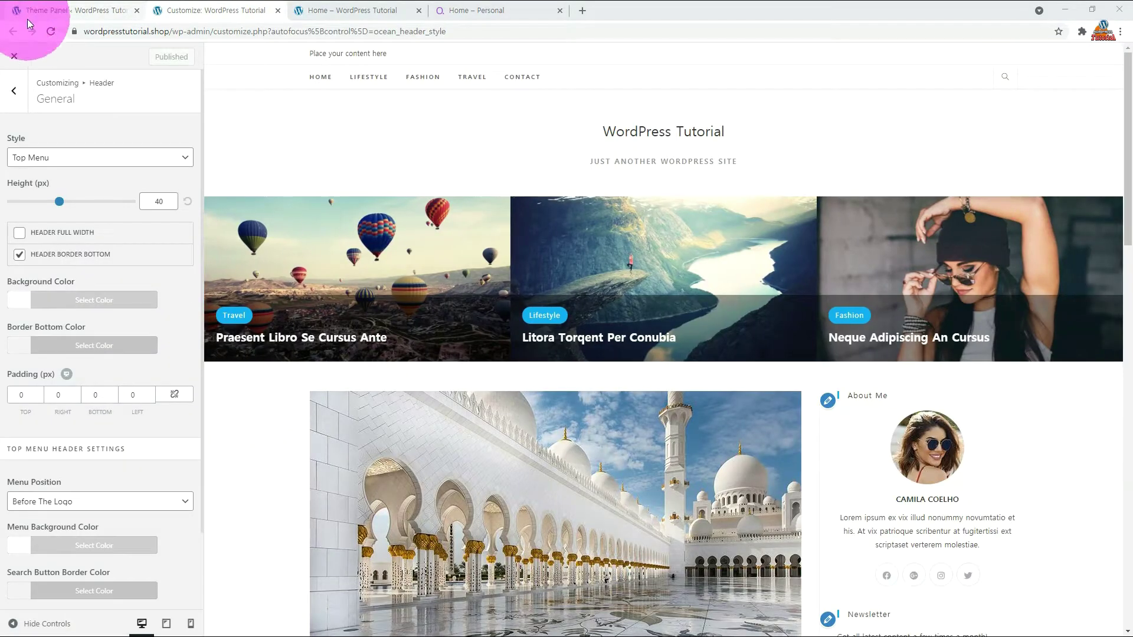
pyautogui.click(15, 93)
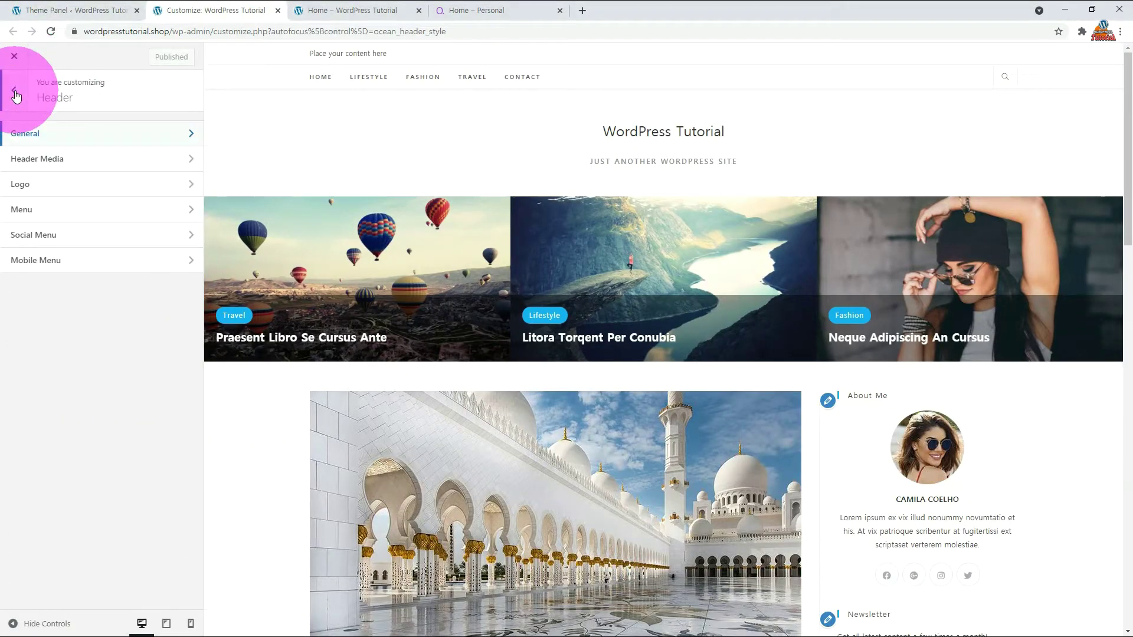
pyautogui.click(155, 187)
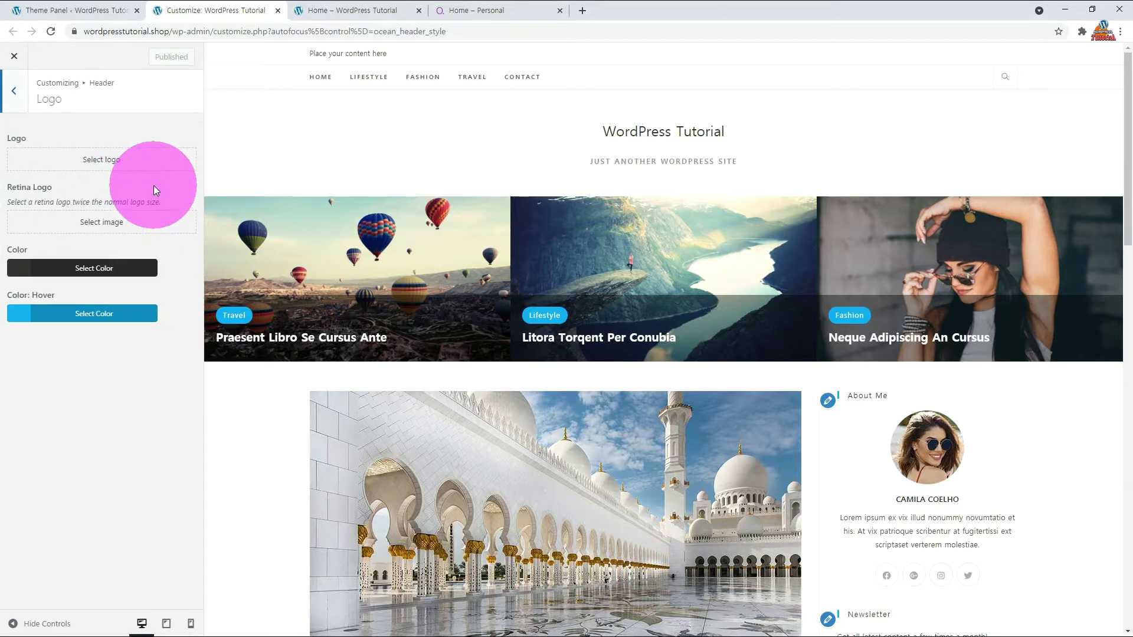
pyautogui.click(114, 163)
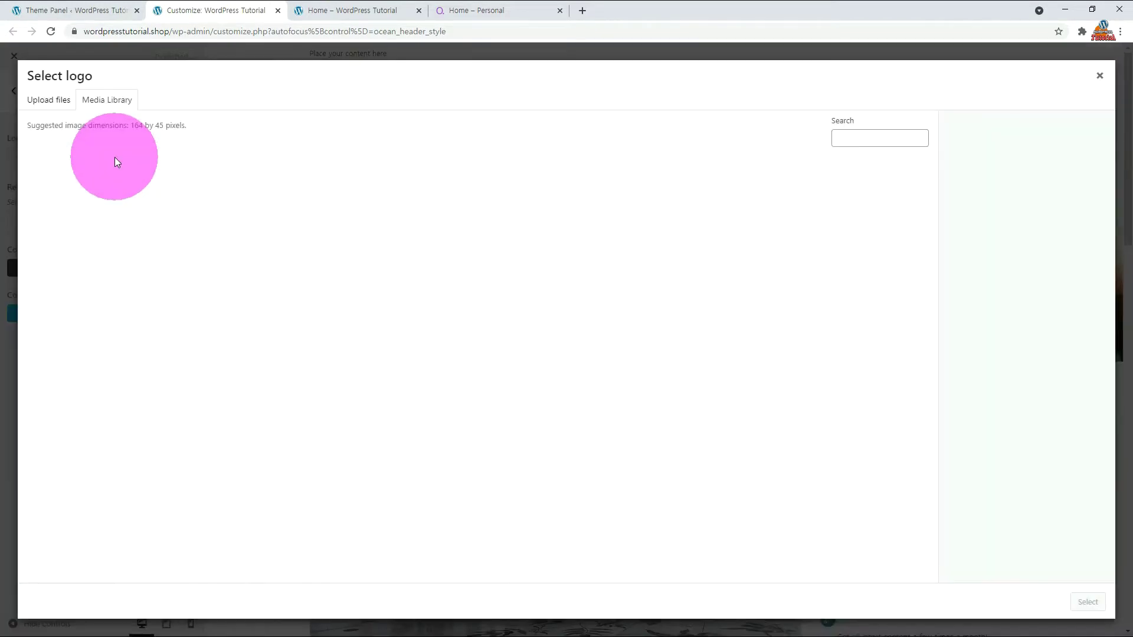
pyautogui.click(64, 189)
pyautogui.click(1088, 602)
pyautogui.moveTo(566, 197); pyautogui.dragTo(554, 83)
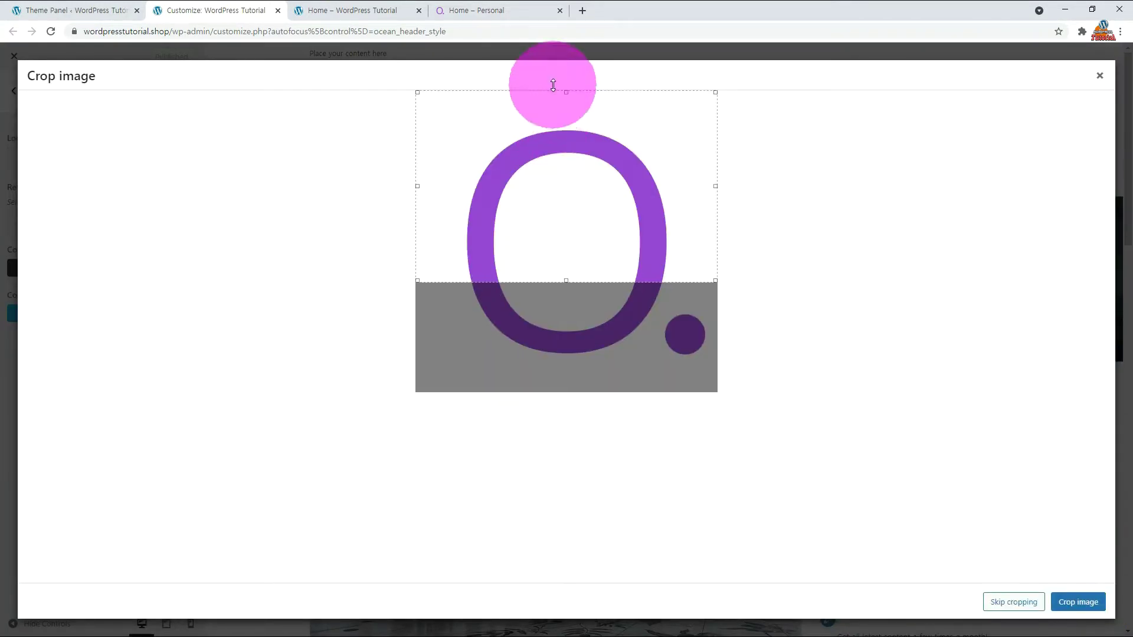
pyautogui.moveTo(566, 281); pyautogui.dragTo(600, 405)
pyautogui.click(1080, 601)
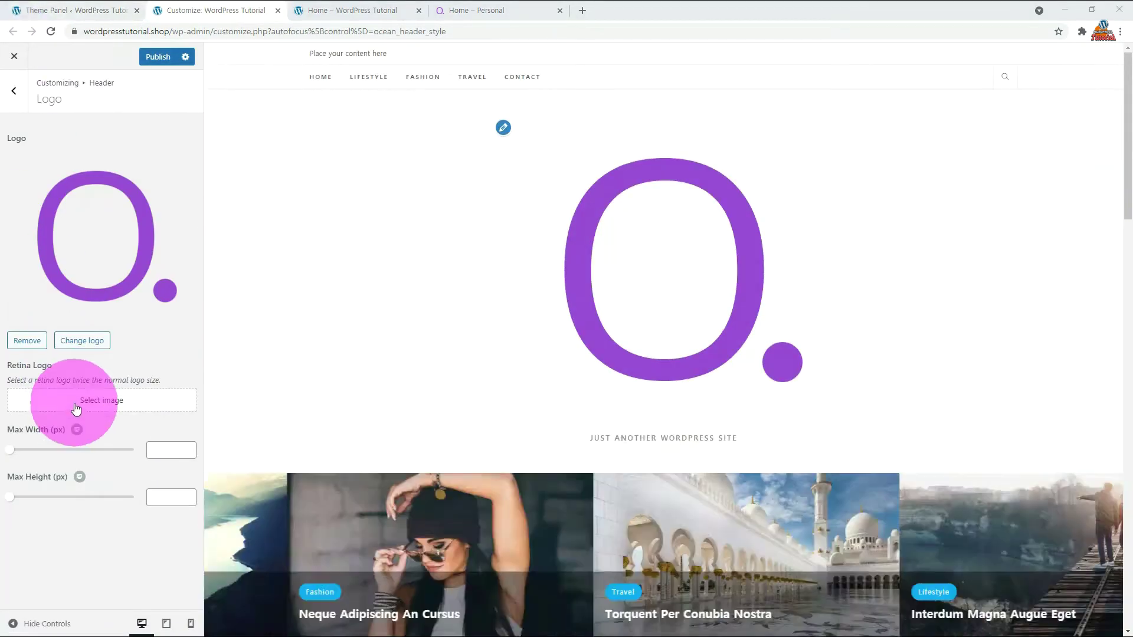
# - Set the first purple "O." image in the media library as the retina logo
pyautogui.click(76, 407)
pyautogui.click(66, 197)
pyautogui.click(1087, 600)
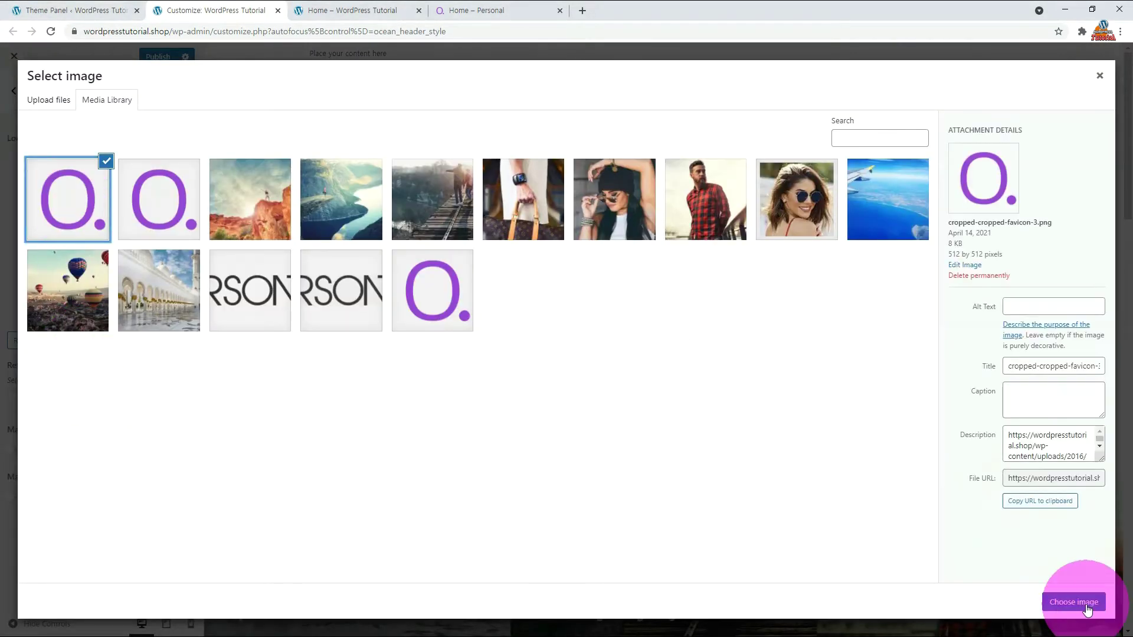
# - Set the logo's maximum height to 75 px and check its size on the live homepage
pyautogui.click(173, 595)
pyautogui.write('75')
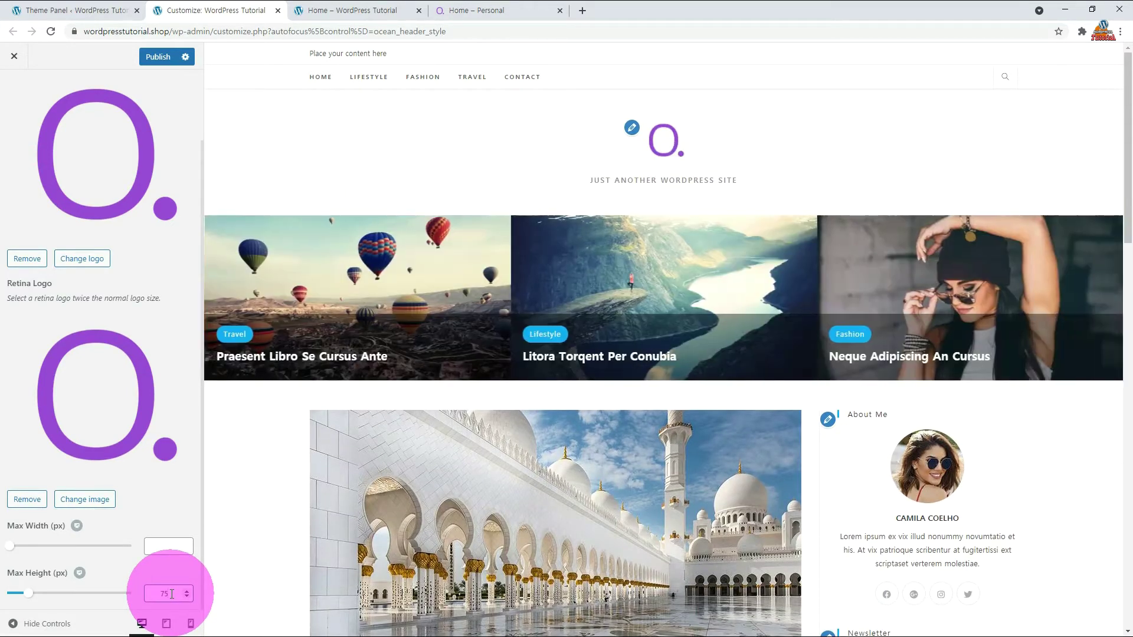
pyautogui.click(346, 12)
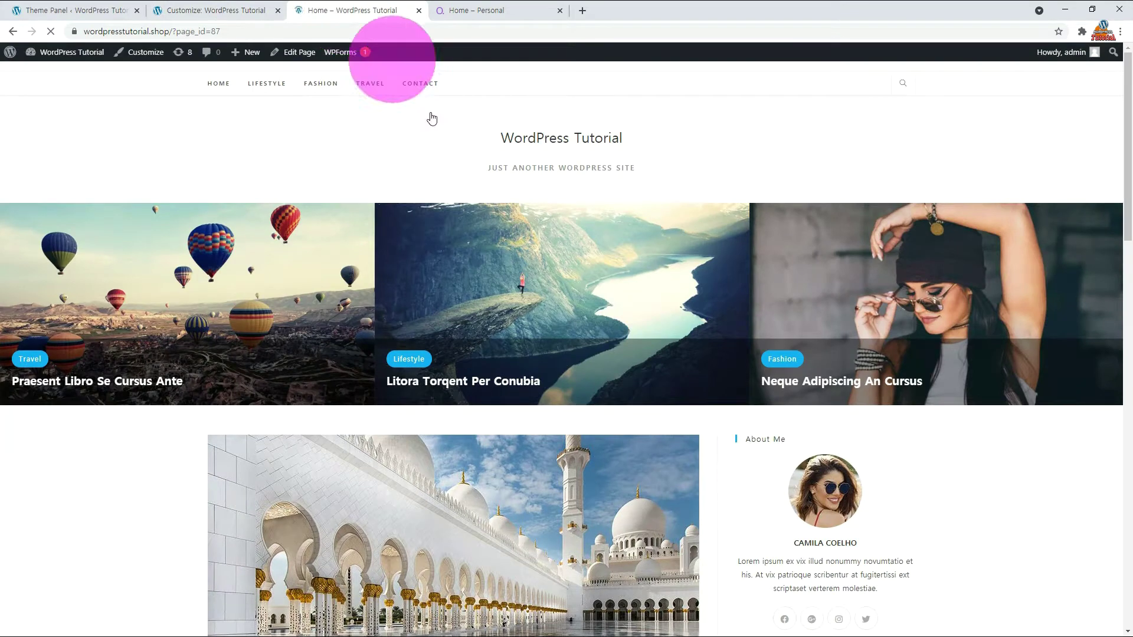
pyautogui.click(437, 145)
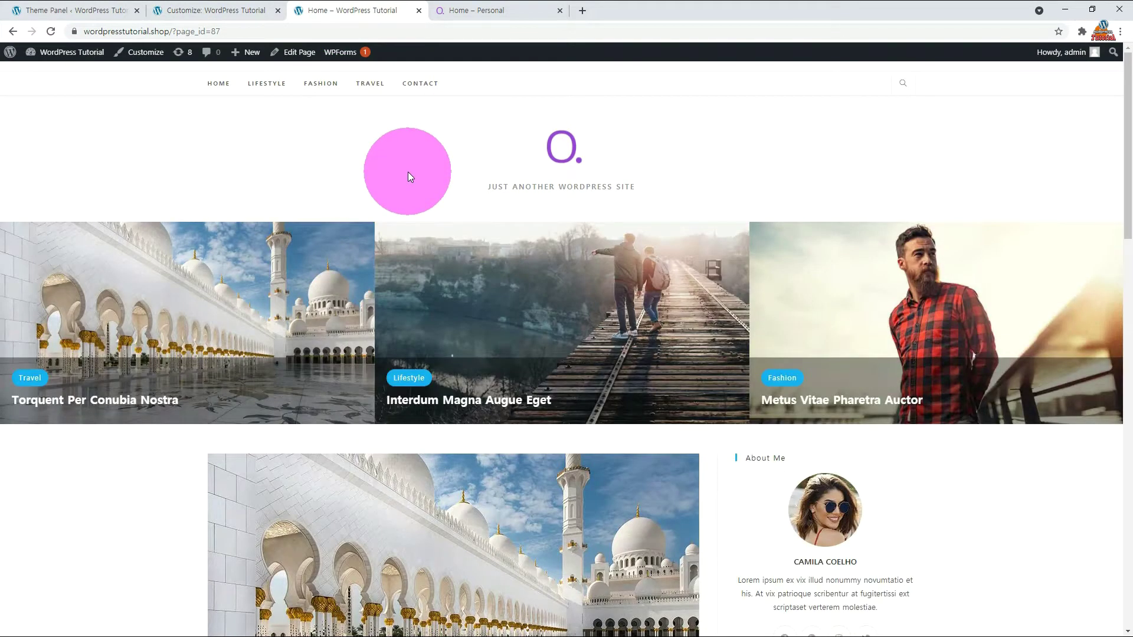
# - Set the logo's maximum height to 60 px, publish the change and reload the live homepage
pyautogui.click(210, 10)
pyautogui.click(166, 603)
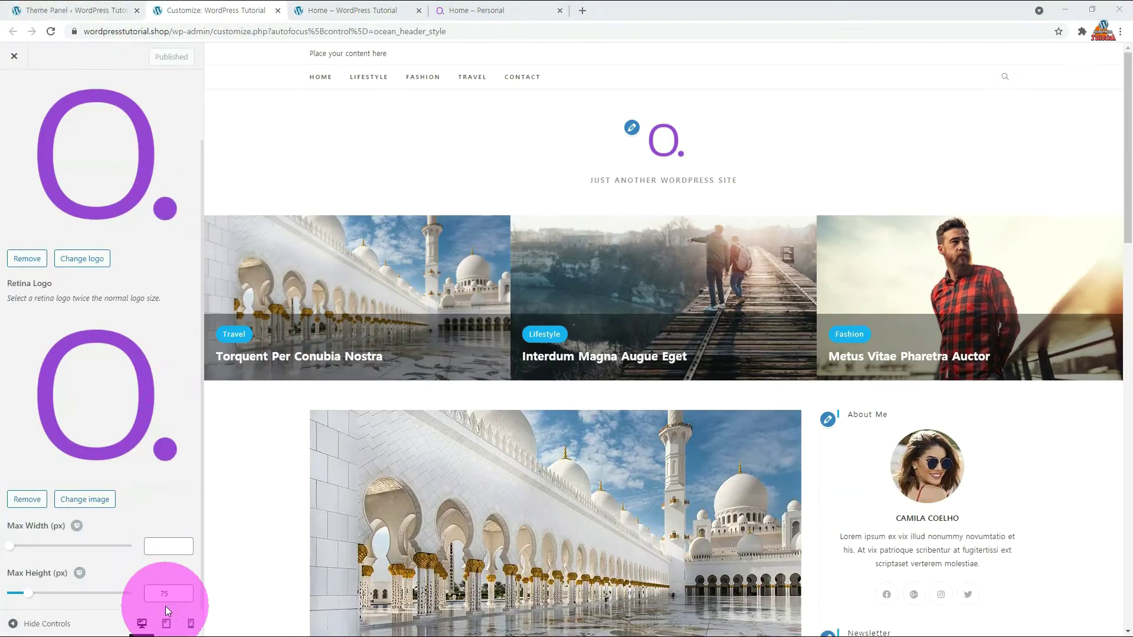
pyautogui.write('60')
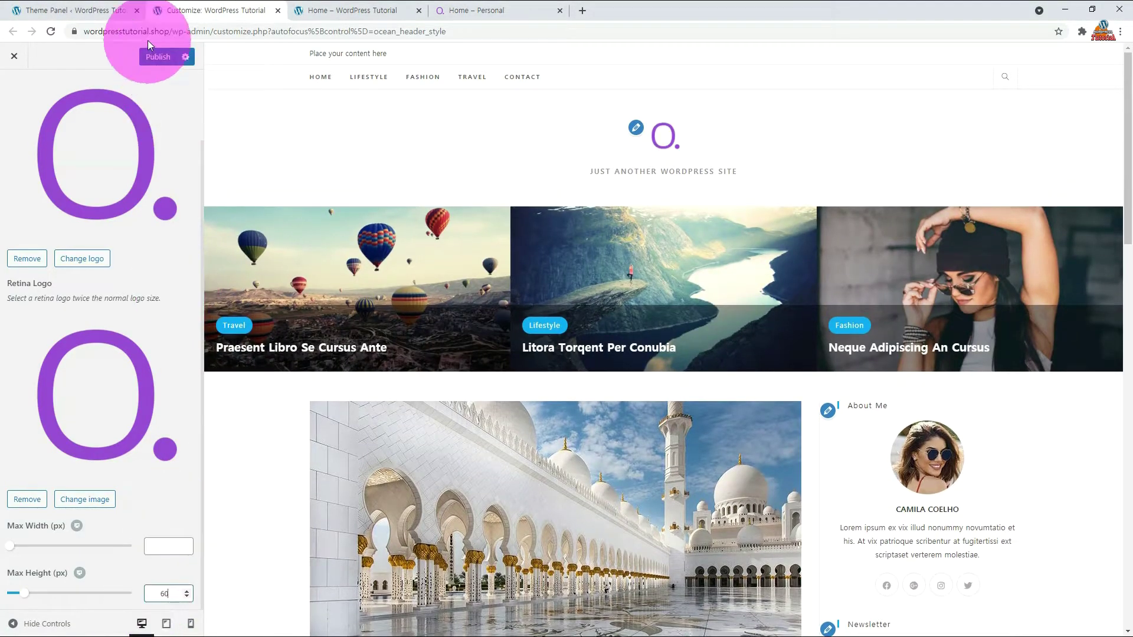
pyautogui.click(158, 57)
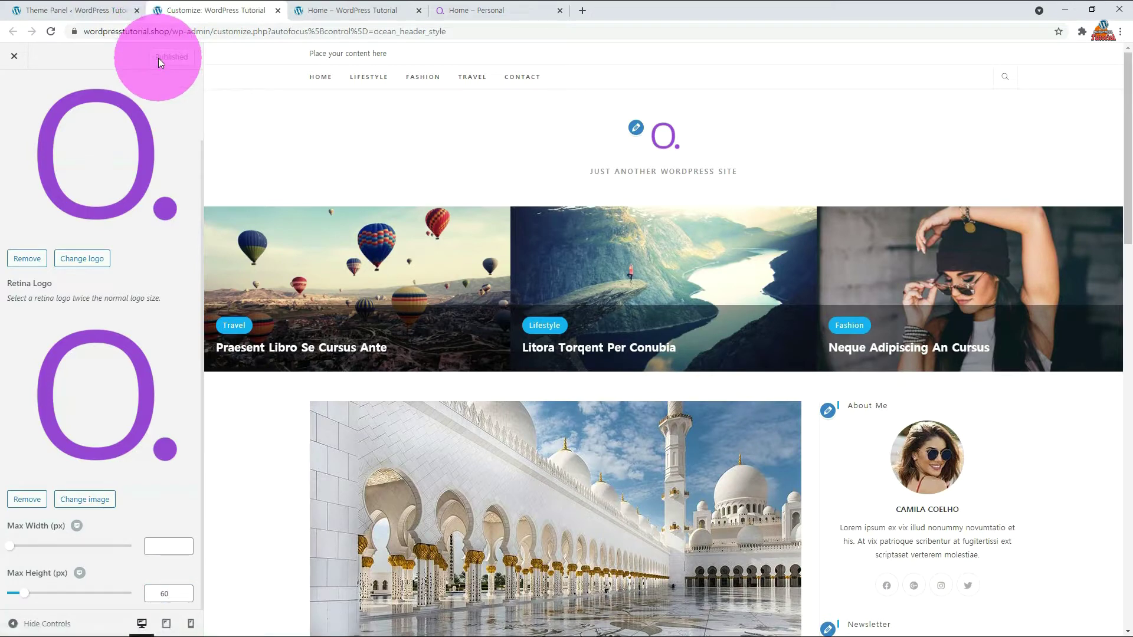
pyautogui.click(331, 10)
pyautogui.press('F5')
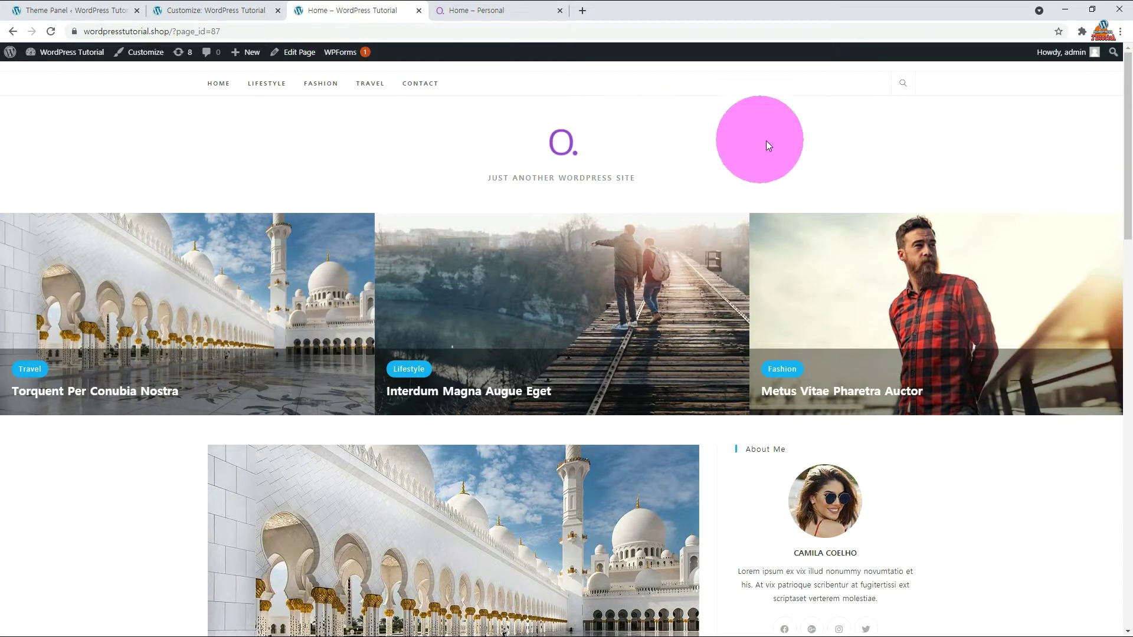
# - Set the site tagline to "WordPress Tutorial" in the general settings, save it and reload the live homepage
pyautogui.click(215, 10)
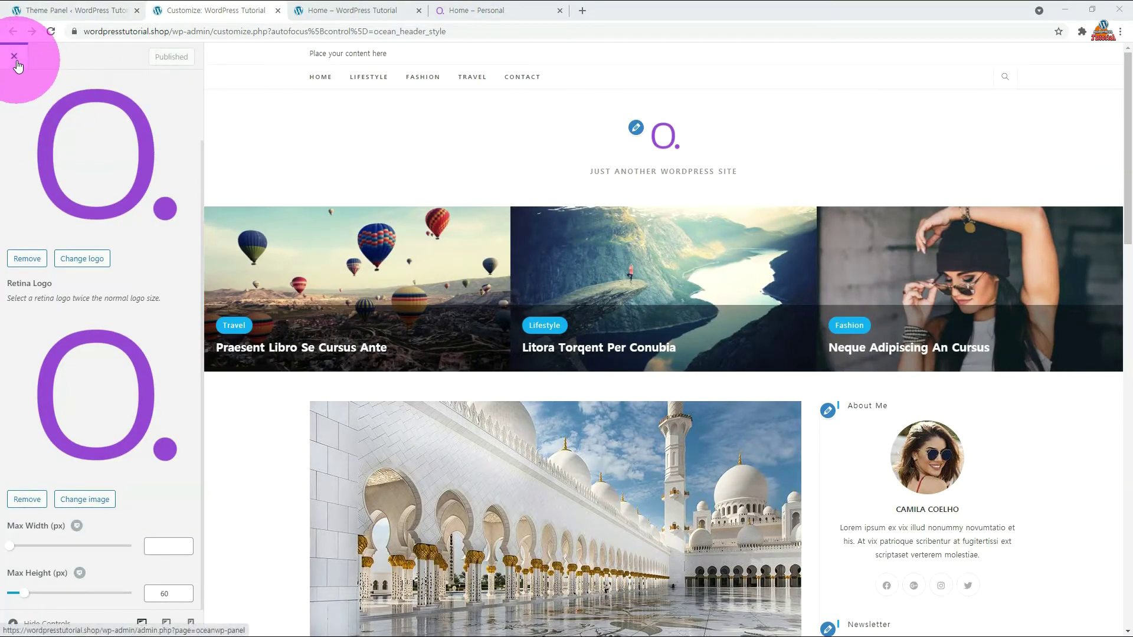
pyautogui.click(15, 59)
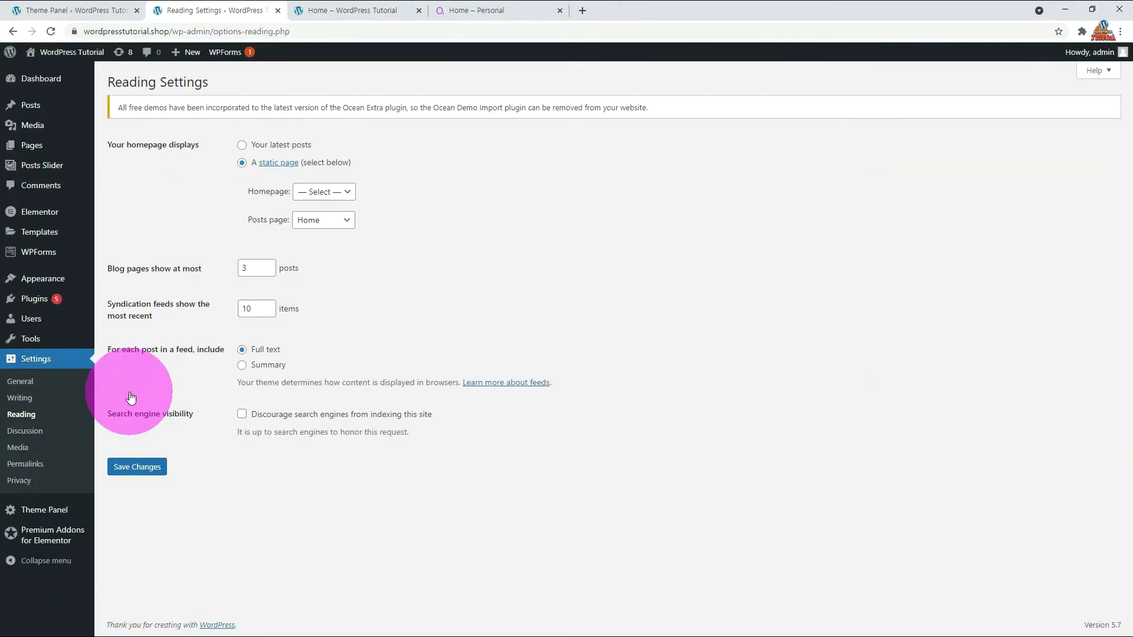
pyautogui.click(33, 389)
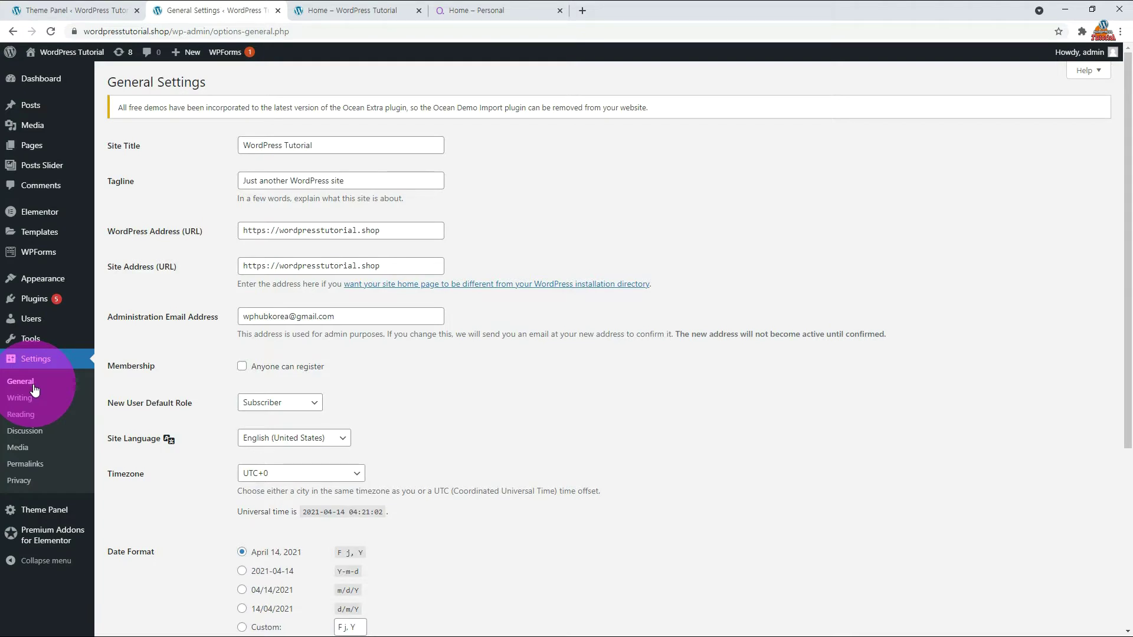
pyautogui.moveTo(345, 180); pyautogui.dragTo(211, 183)
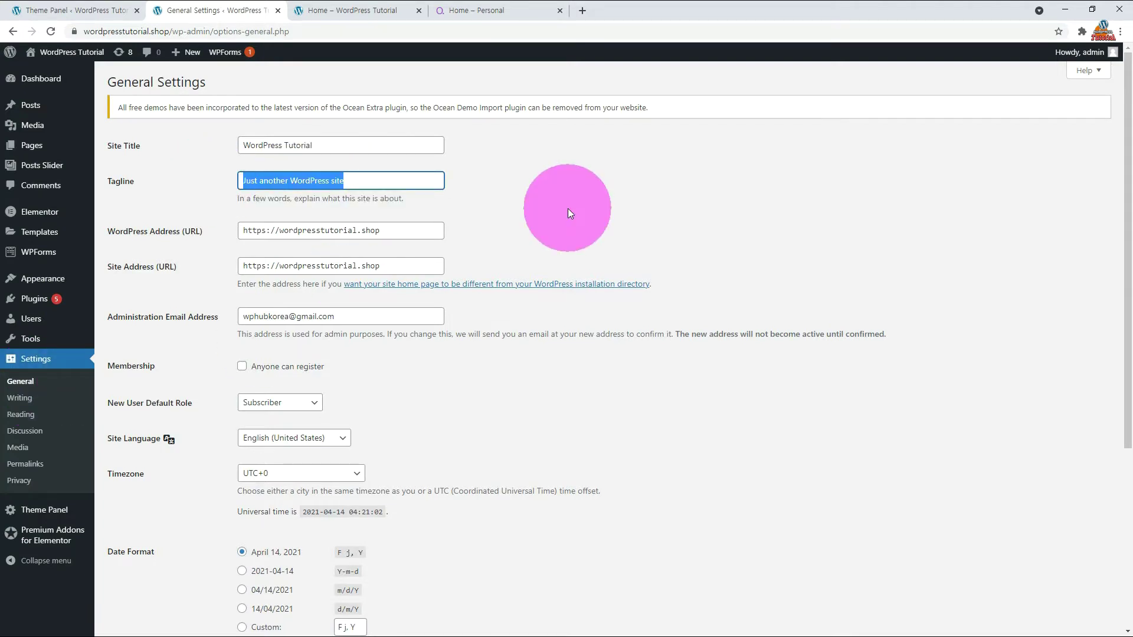
pyautogui.press('BackSpace')
pyautogui.write('WordPre')
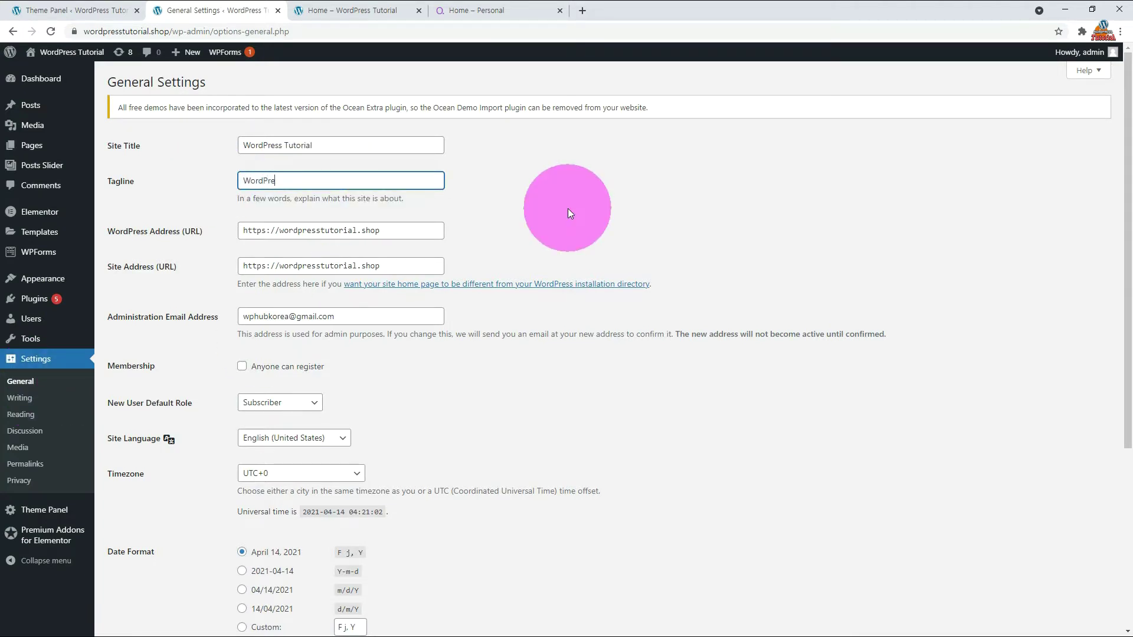
pyautogui.write('ss Tutorial')
pyautogui.scroll(-5, 562, 236)
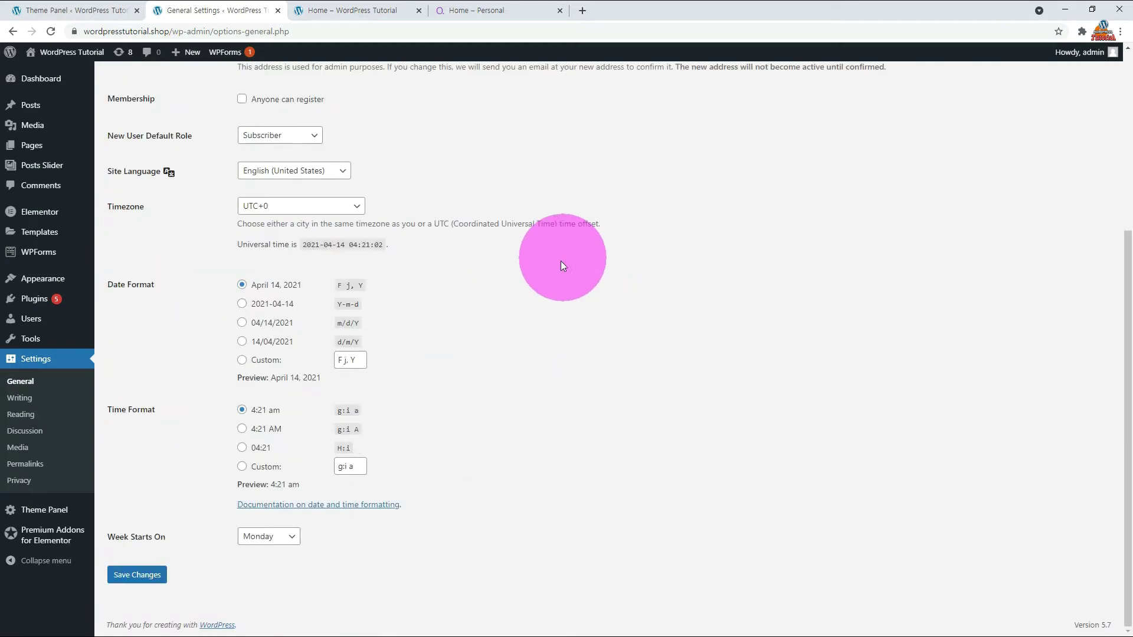
pyautogui.click(141, 576)
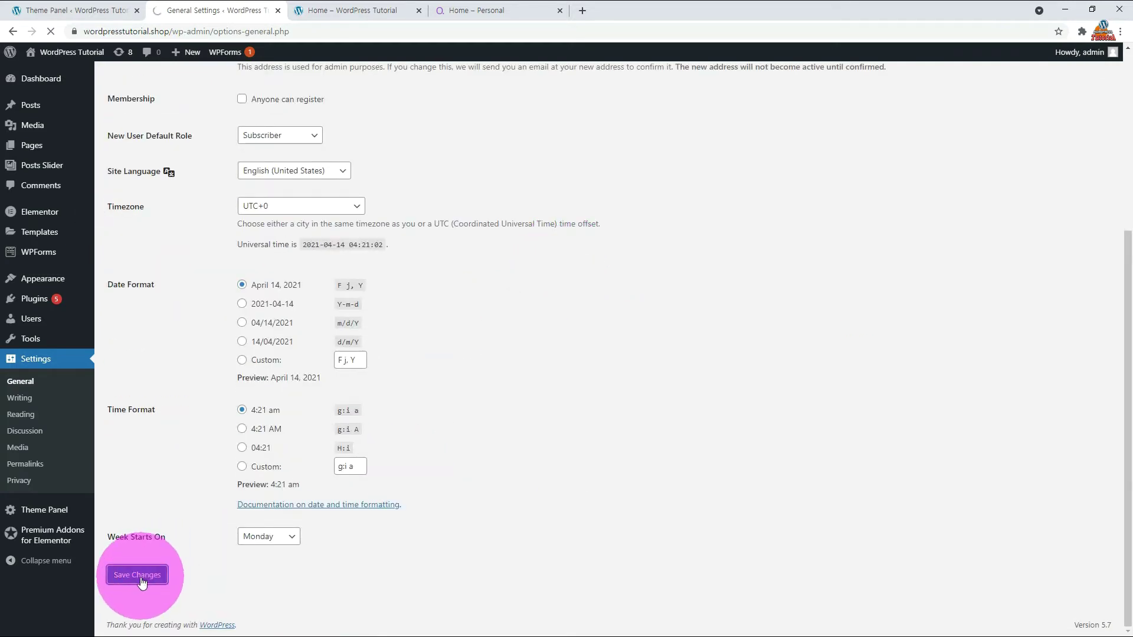
pyautogui.click(331, 11)
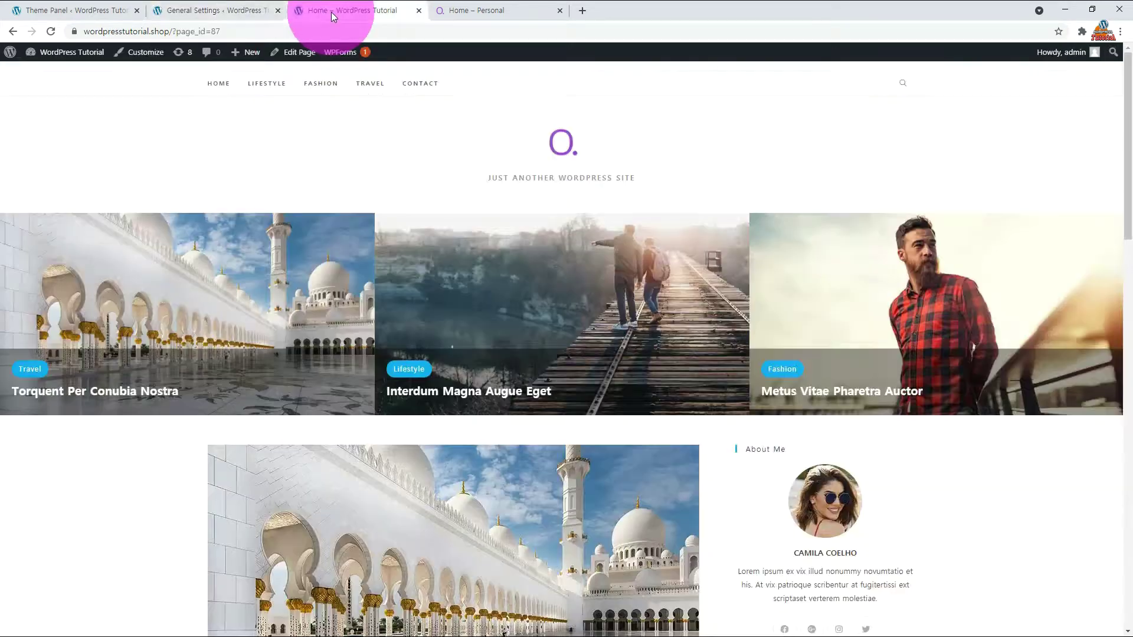
pyautogui.click(50, 32)
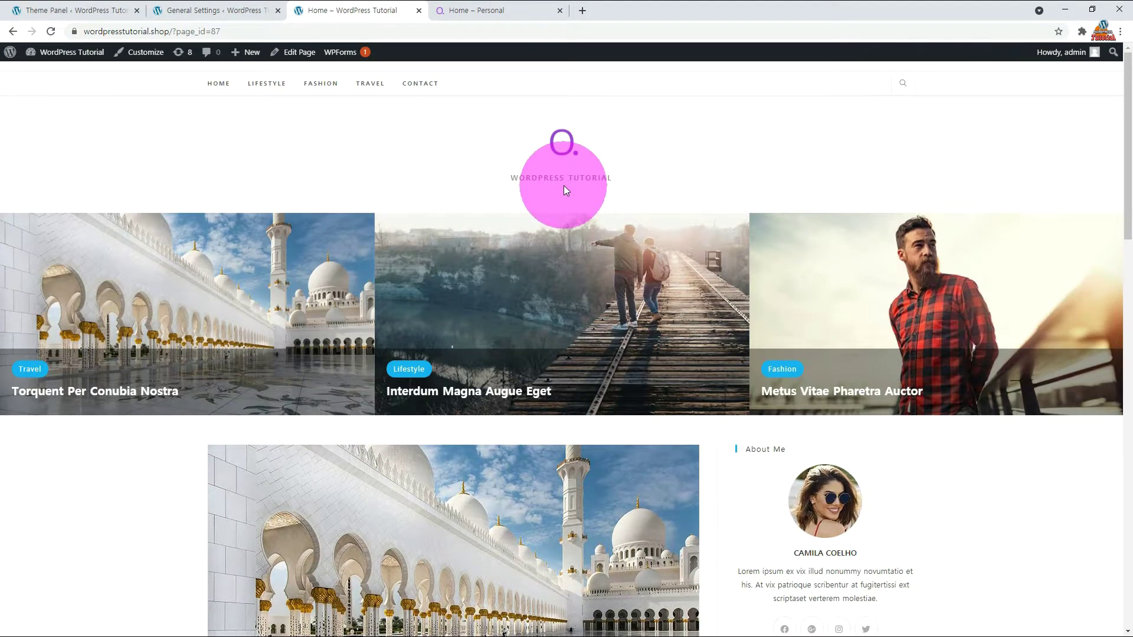
# - Set the Top Menu header's menu position to After The Logo, publish the change and reload the live homepage
pyautogui.click(20, 8)
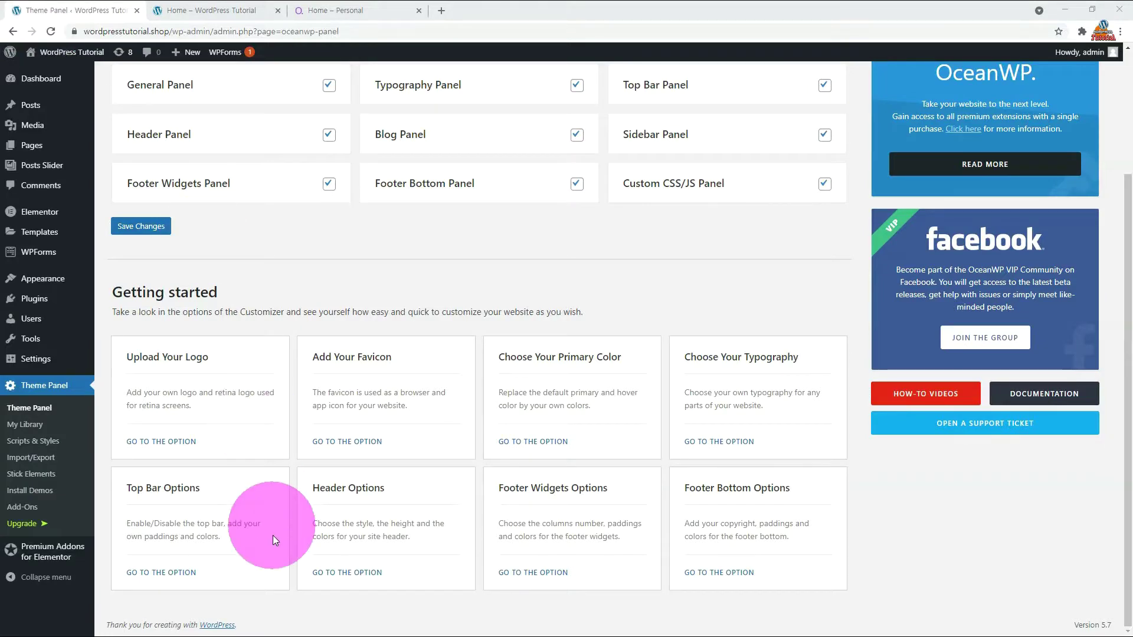
pyautogui.click(349, 573)
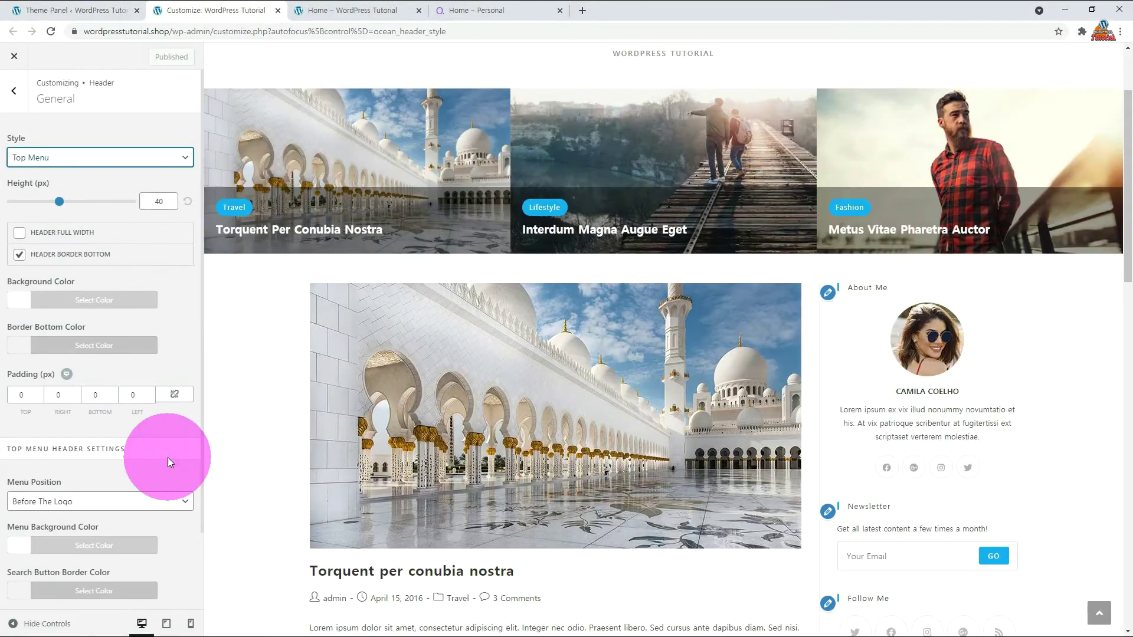
pyautogui.scroll(-2, 121, 450)
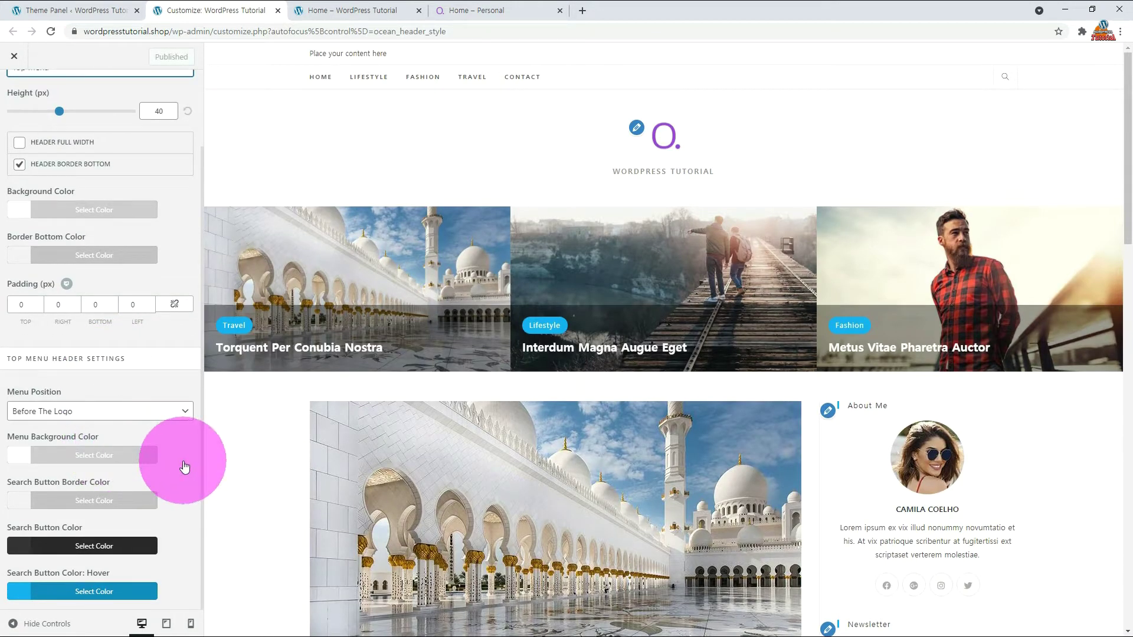
pyautogui.click(183, 413)
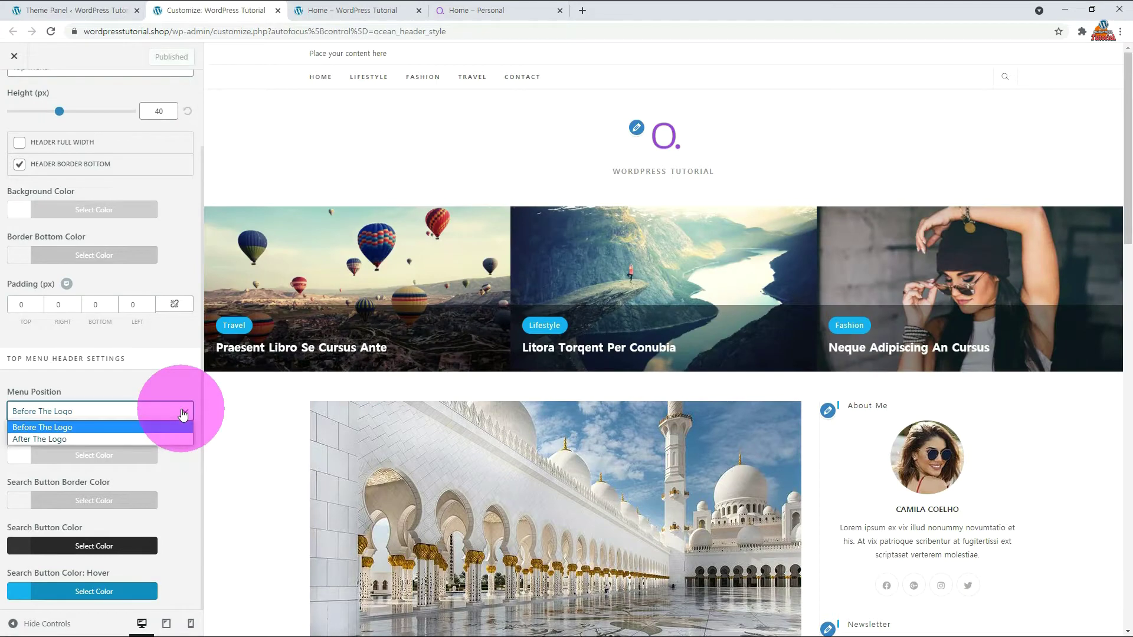
pyautogui.click(171, 439)
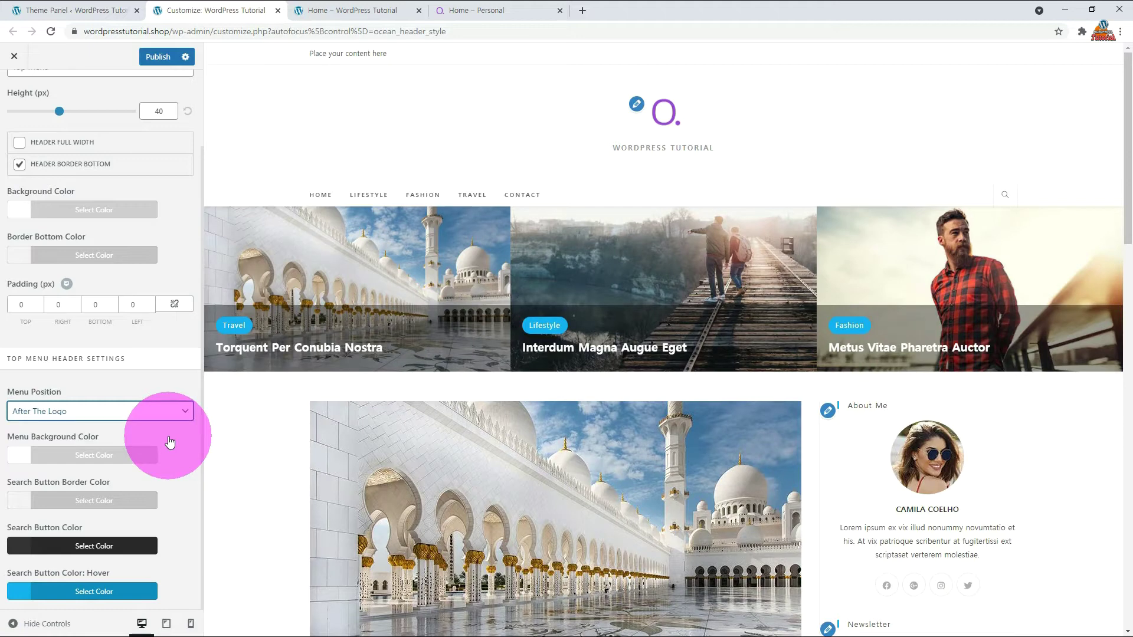
pyautogui.scroll(2, 168, 440)
pyautogui.click(160, 56)
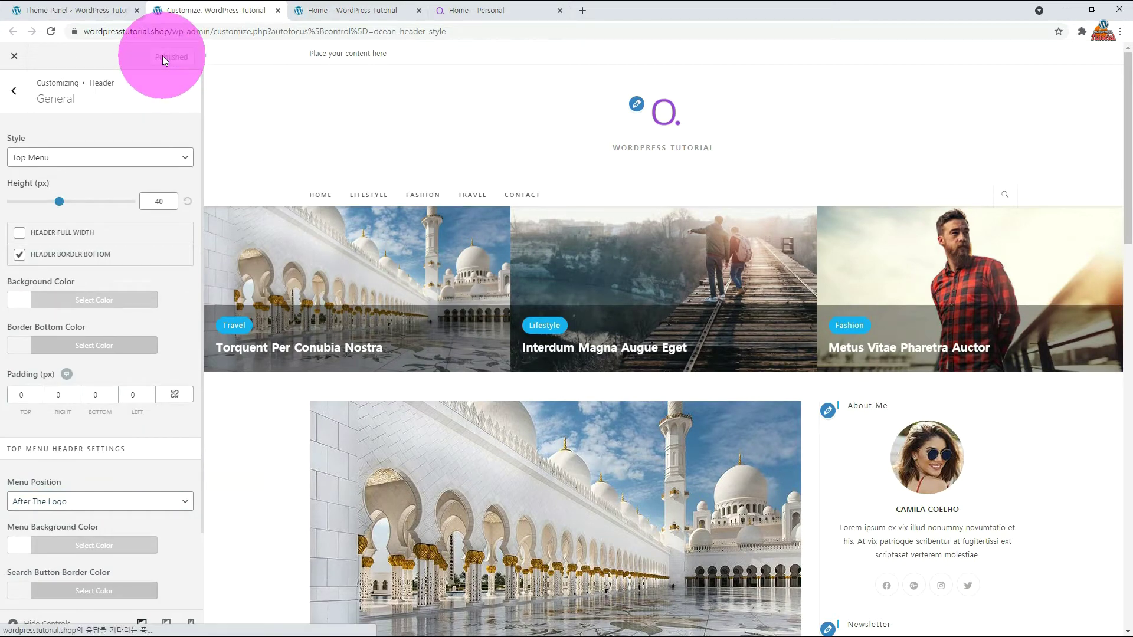
pyautogui.hotkey('ctrl', 'Tab')
pyautogui.click(51, 30)
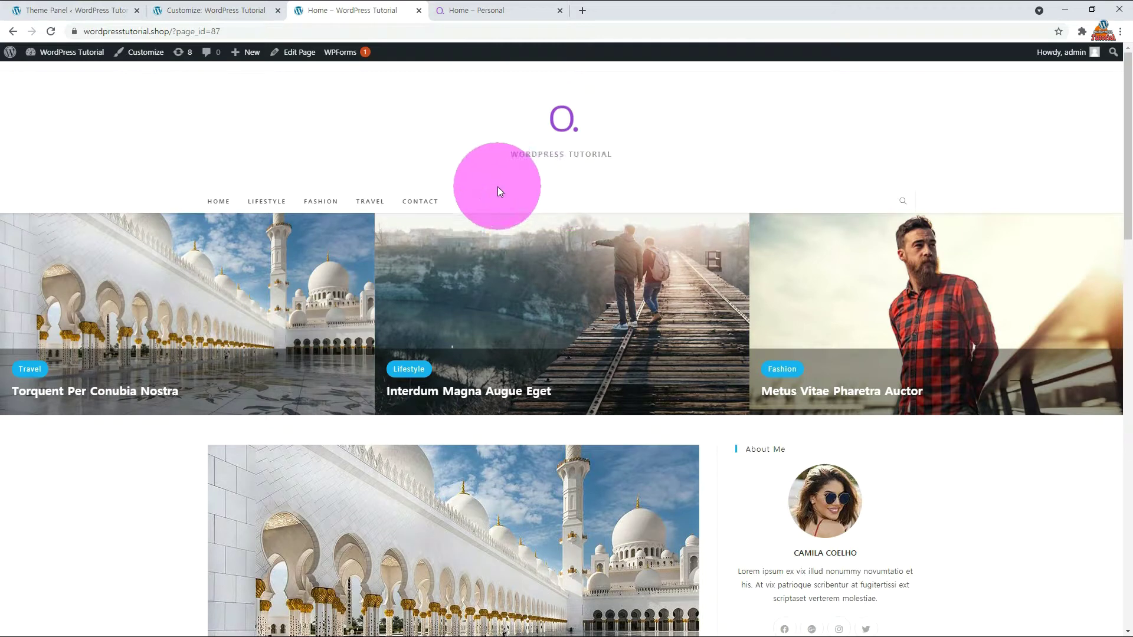
# - Open the Database Reset tool and select all database tables for the reset
pyautogui.click(18, 8)
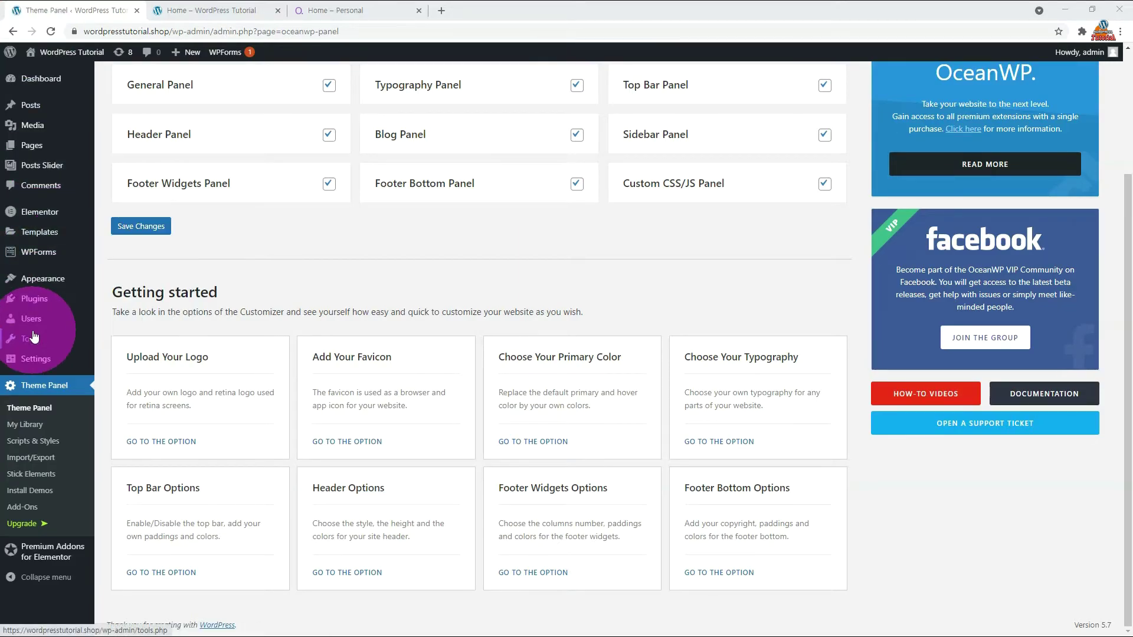
pyautogui.moveTo(33, 338)
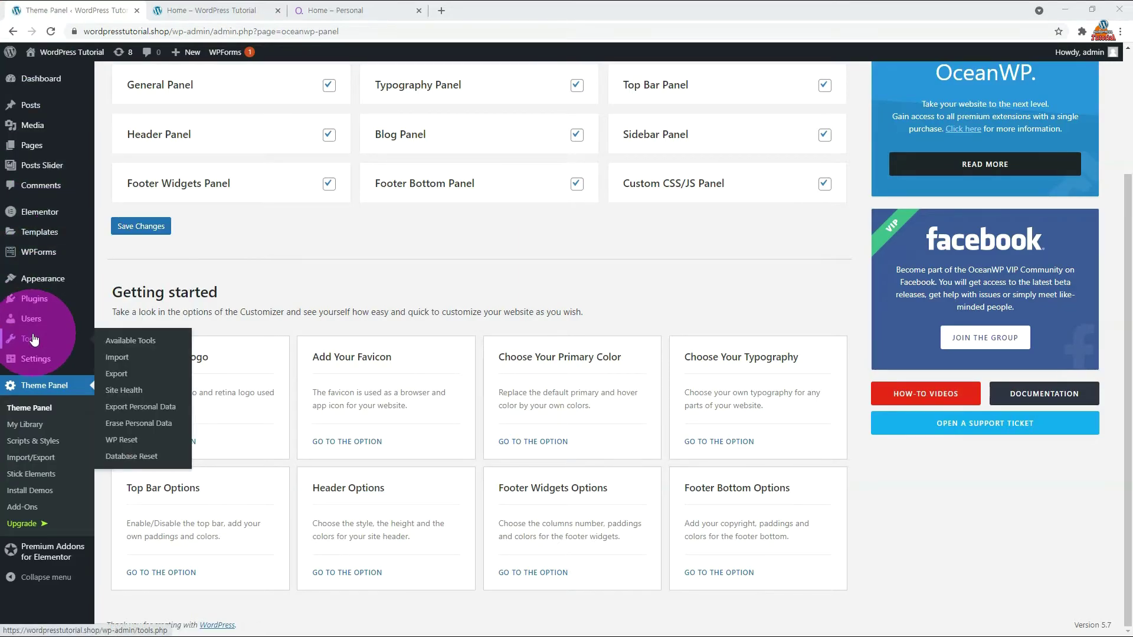
pyautogui.click(132, 457)
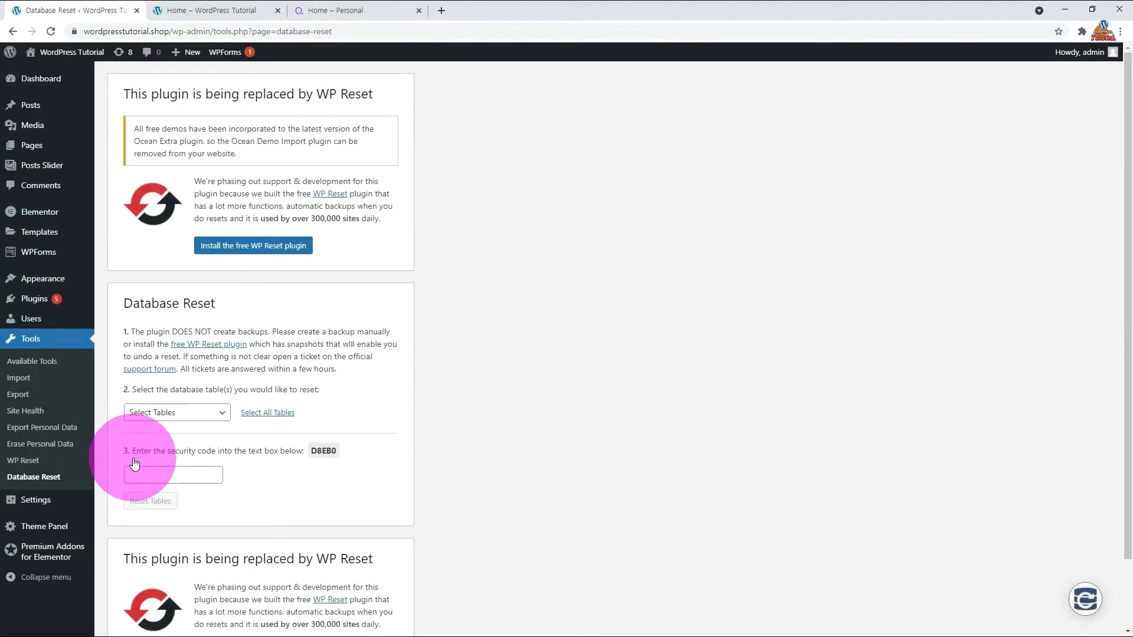
pyautogui.click(267, 413)
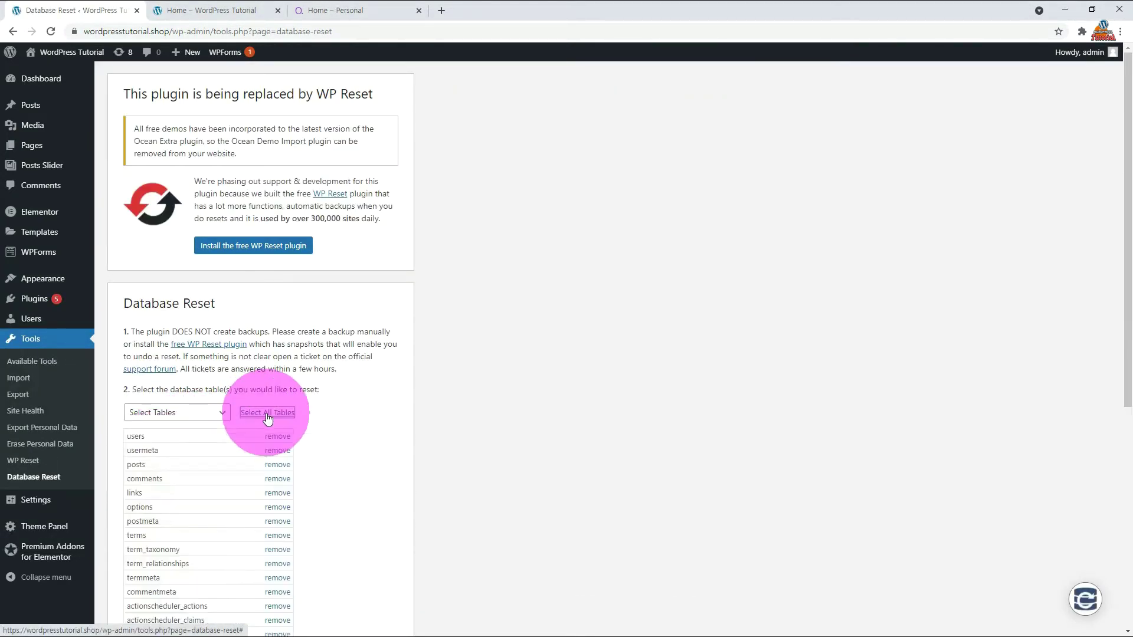
pyautogui.scroll(-4, 351, 428)
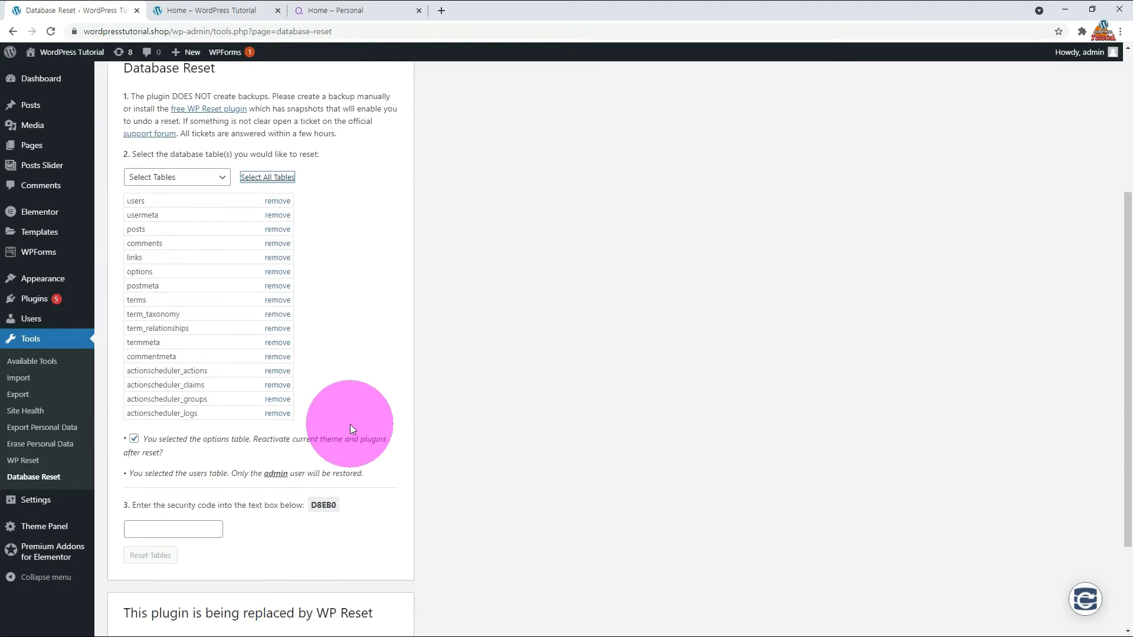
# - Copy the displayed security code into the confirmation field, reset the selected tables and confirm the reset
pyautogui.doubleClick(323, 504)
pyautogui.hotkey('ctrl', 'c')
pyautogui.click(175, 528)
pyautogui.hotkey('ctrl', 'v')
pyautogui.click(150, 554)
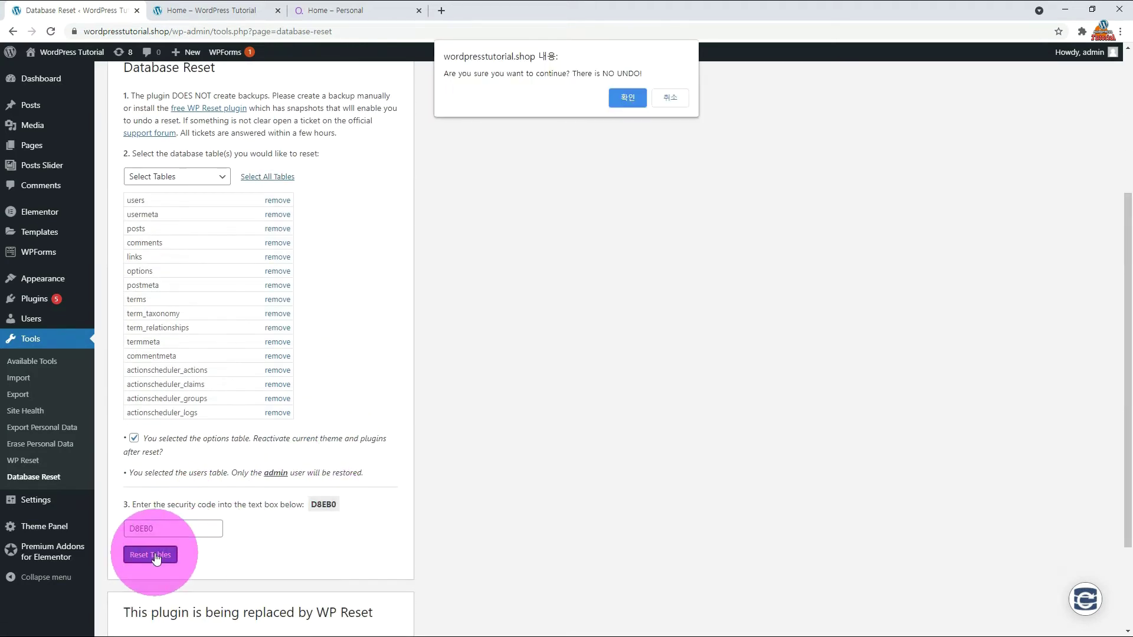
pyautogui.click(623, 98)
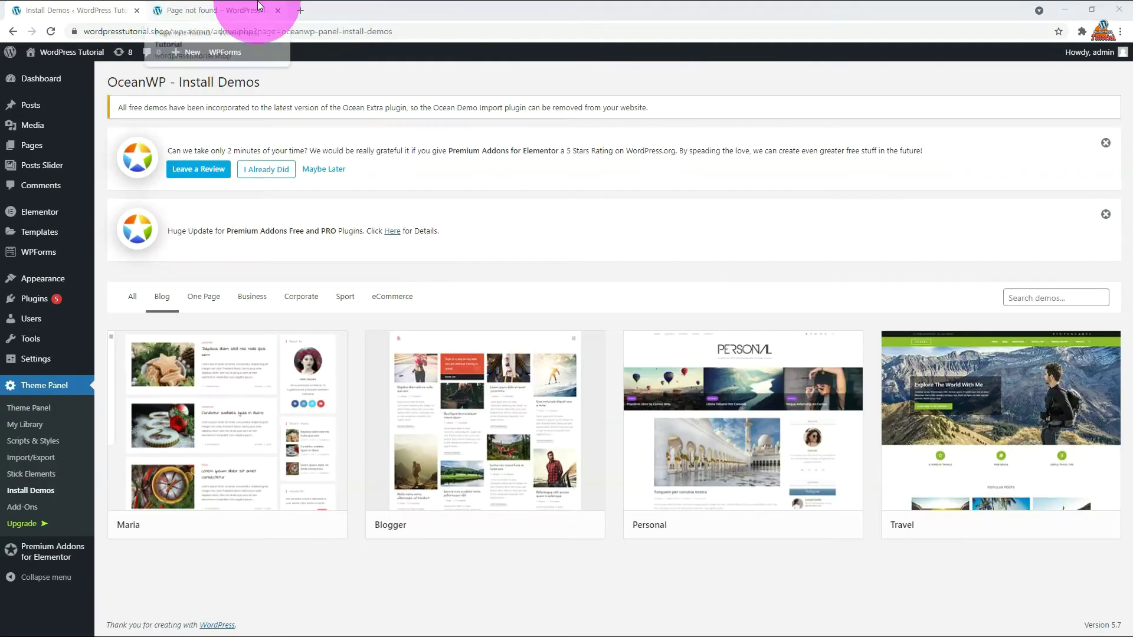
# - Open the live preview of the Travel blog demo and look through its homepage
pyautogui.moveTo(1028, 544)
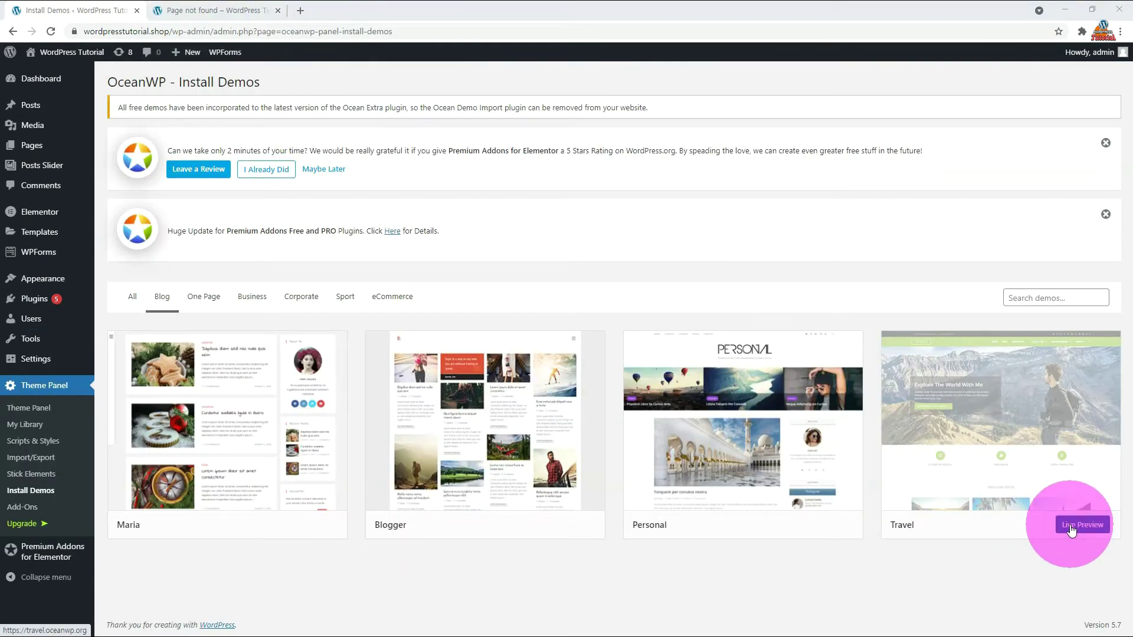
pyautogui.click(1071, 530)
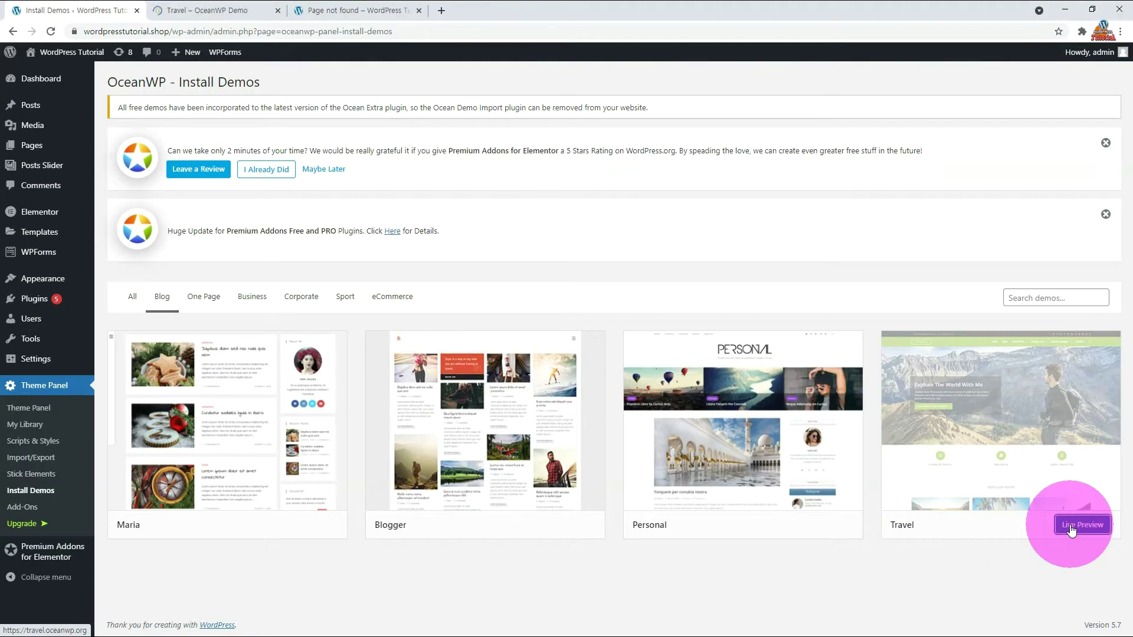
pyautogui.click(224, 10)
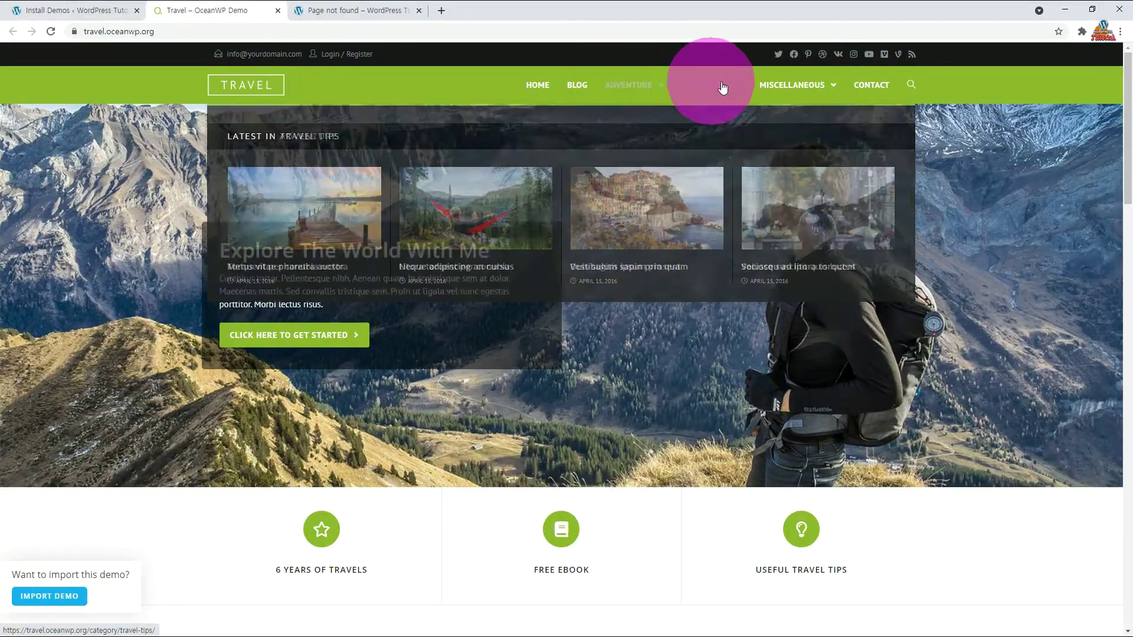
pyautogui.scroll(-5, 1014, 278)
pyautogui.scroll(-14, 1014, 277)
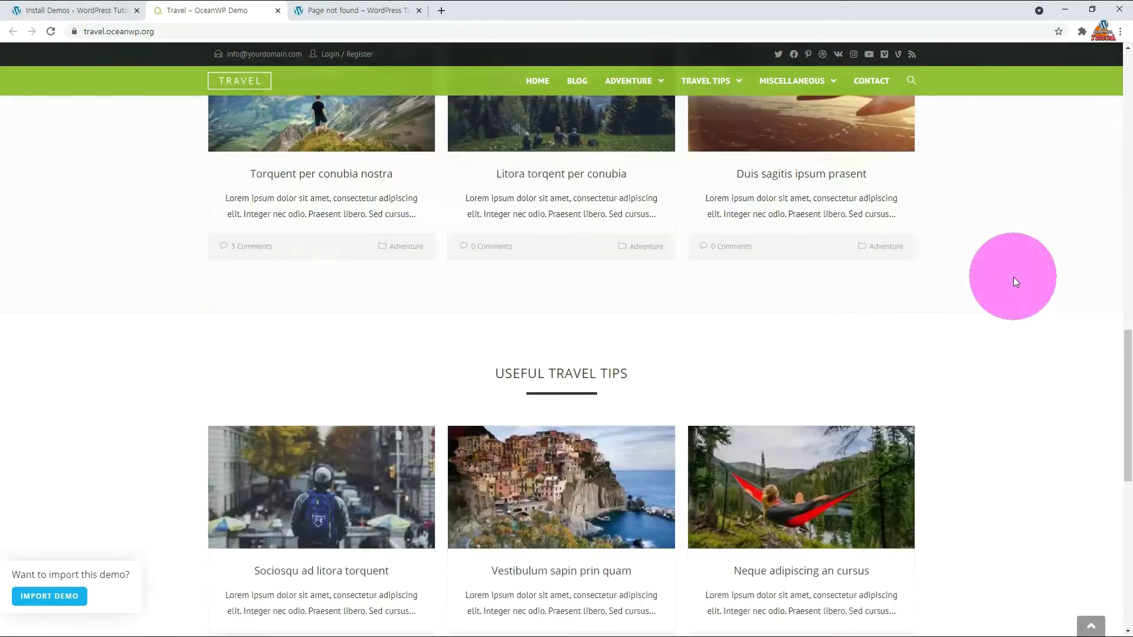
pyautogui.scroll(20, 1012, 260)
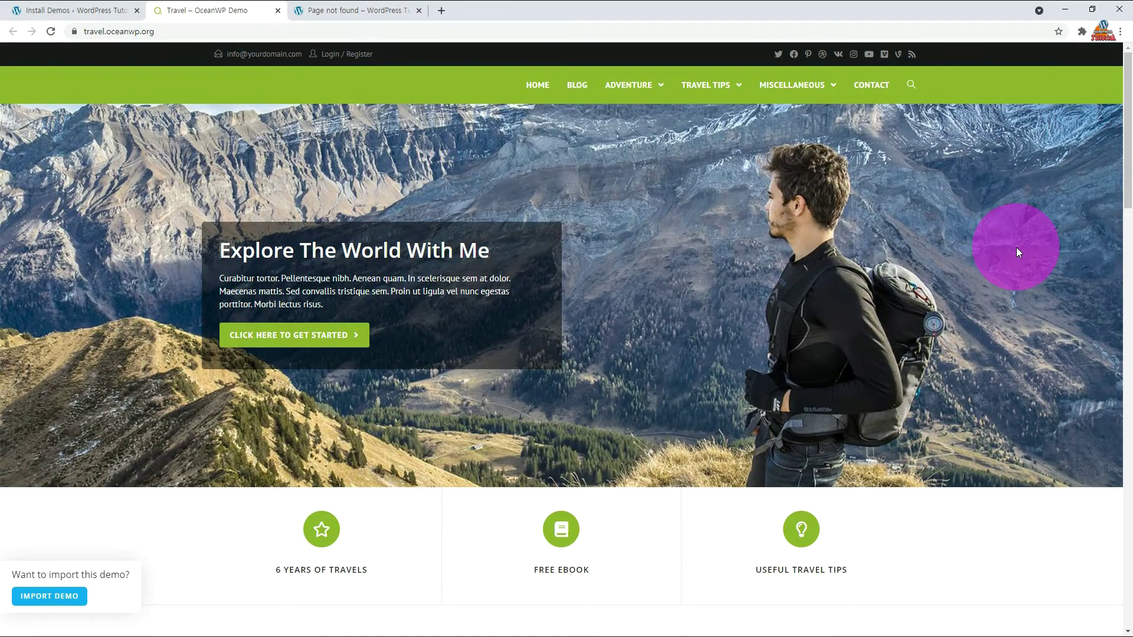
# - Import the Travel demo with the Ocean Custom Sidebar plugin activated and all import options kept: XML data, Customizer settings, widgets and contact form
pyautogui.click(71, 10)
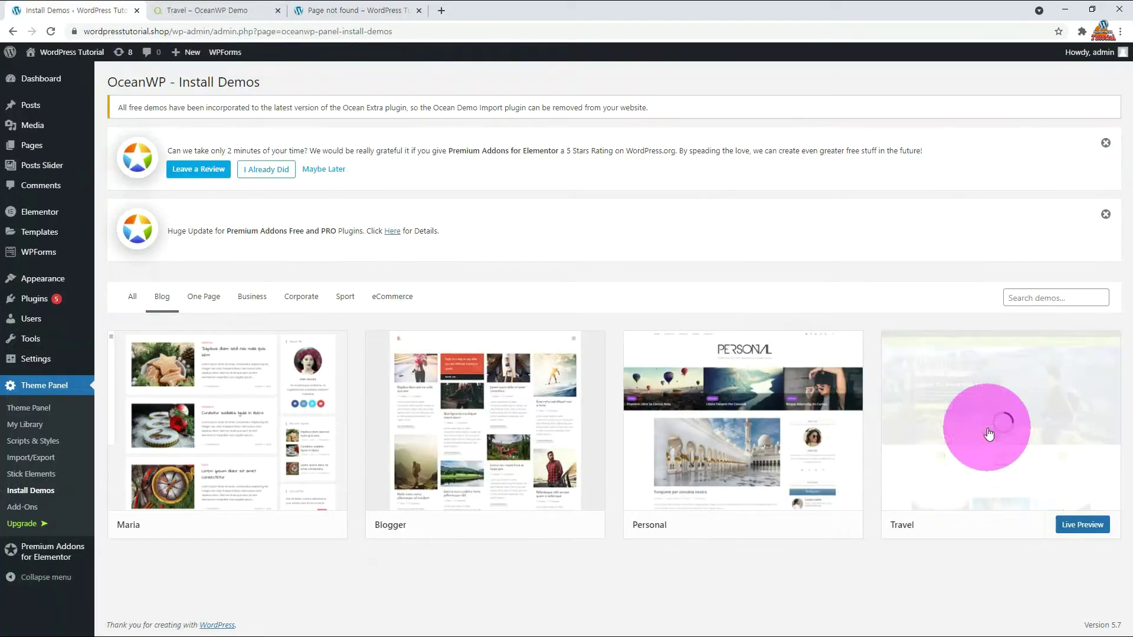
pyautogui.click(989, 434)
pyautogui.click(700, 337)
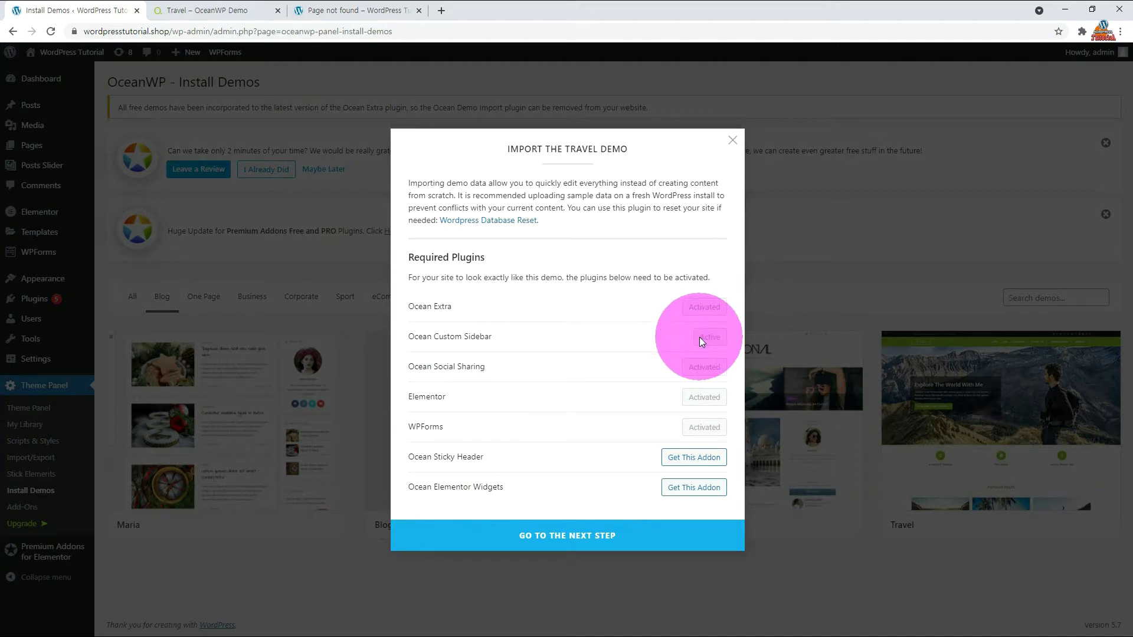
pyautogui.click(588, 537)
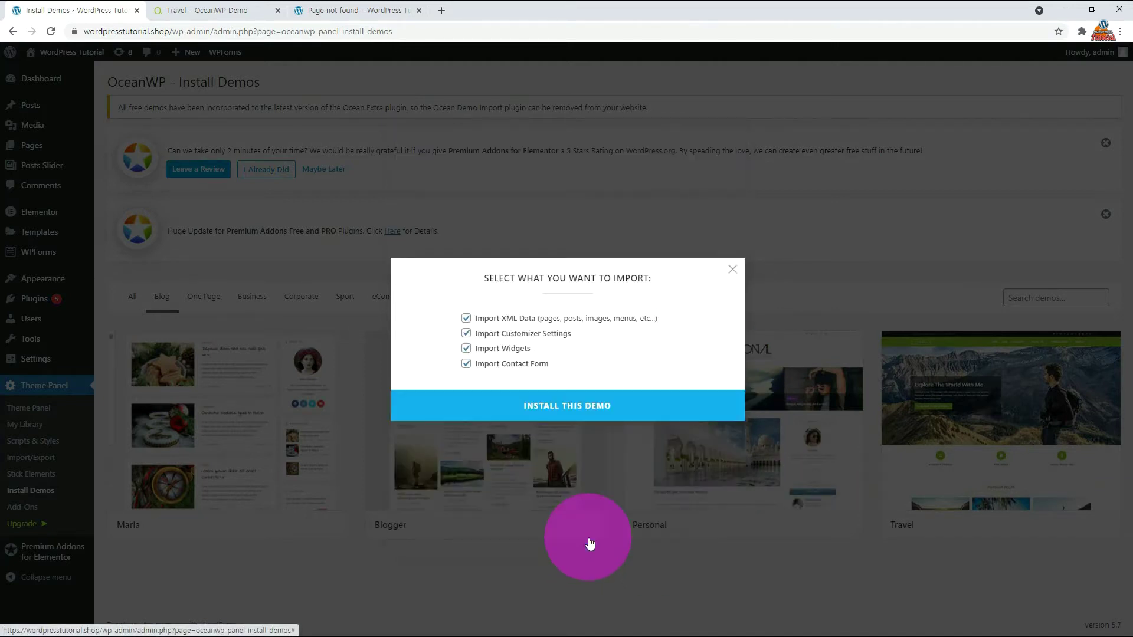
pyautogui.click(576, 411)
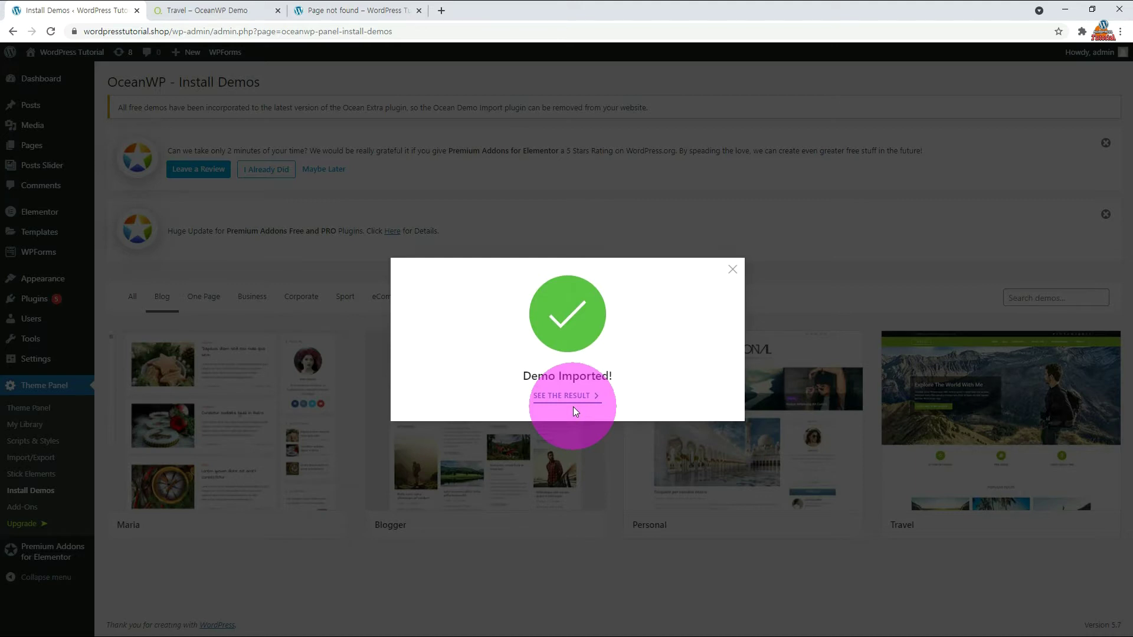
# - Open the site with the imported Travel demo and examine the homepage sections down to the footer
pyautogui.click(572, 406)
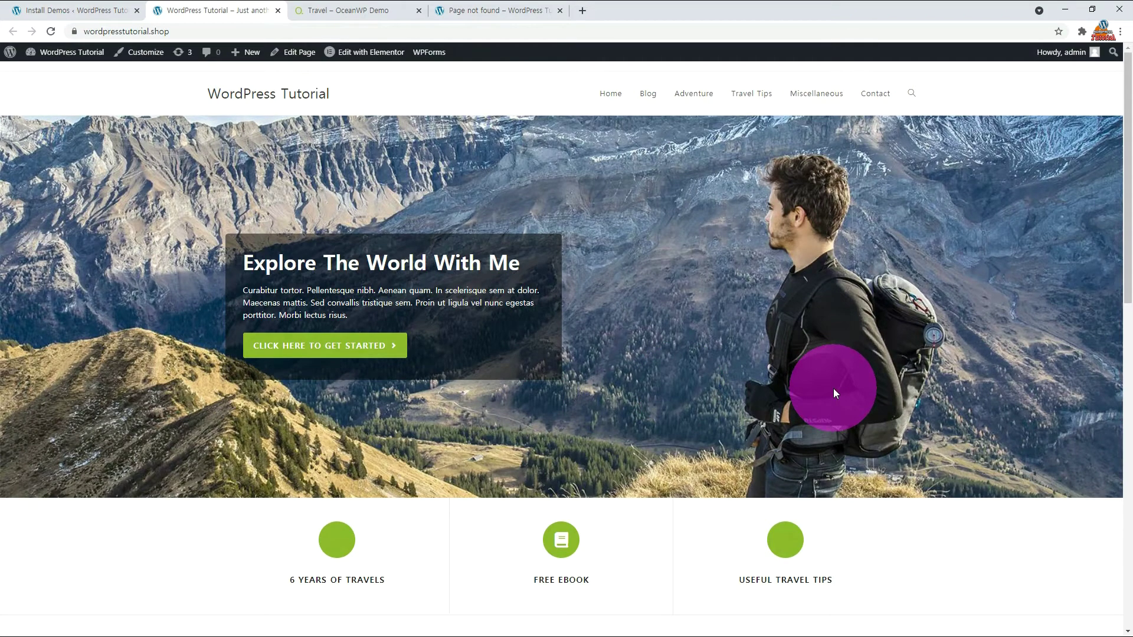
pyautogui.scroll(-10, 833, 390)
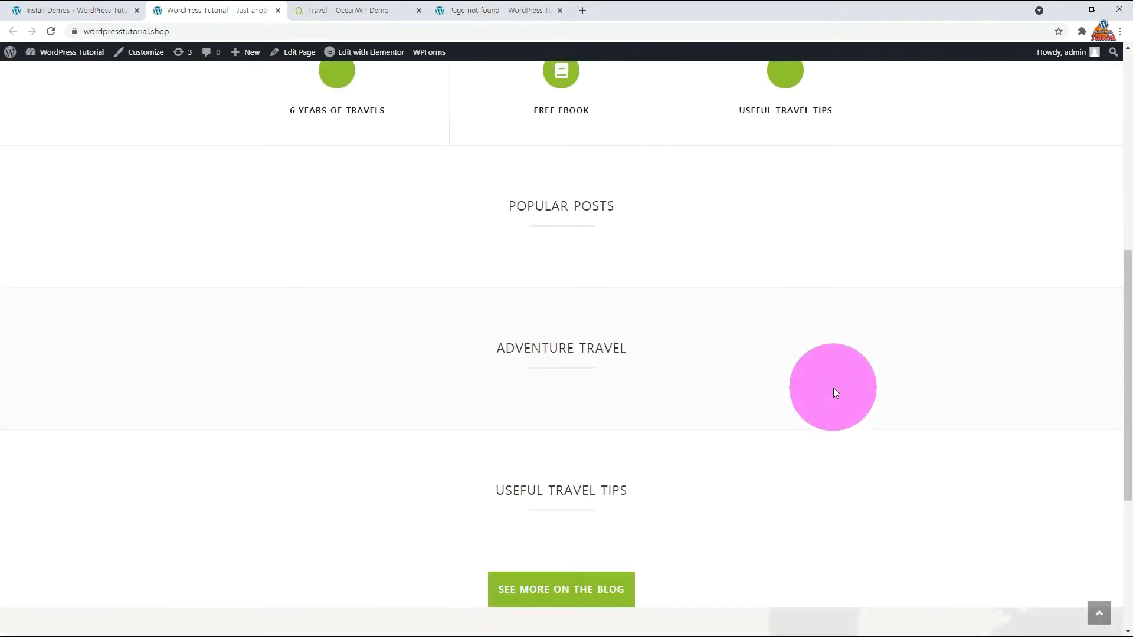
pyautogui.scroll(-3, 834, 388)
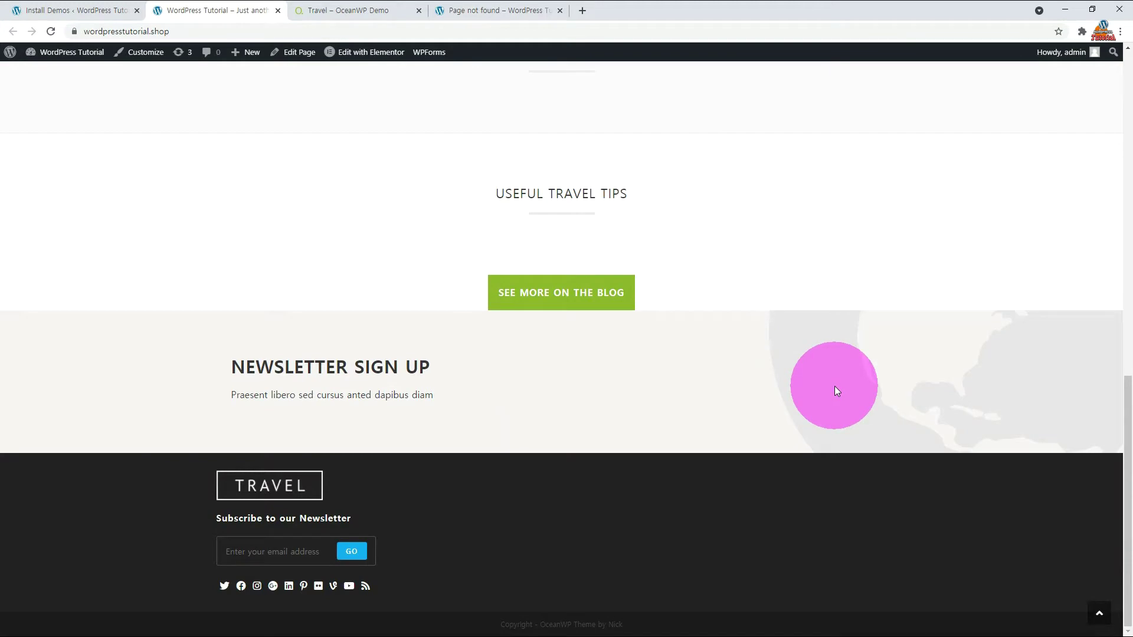
# - Compare the imported homepage with the Travel demo, and look through the site's Blog page down to the footer
pyautogui.scroll(5, 834, 386)
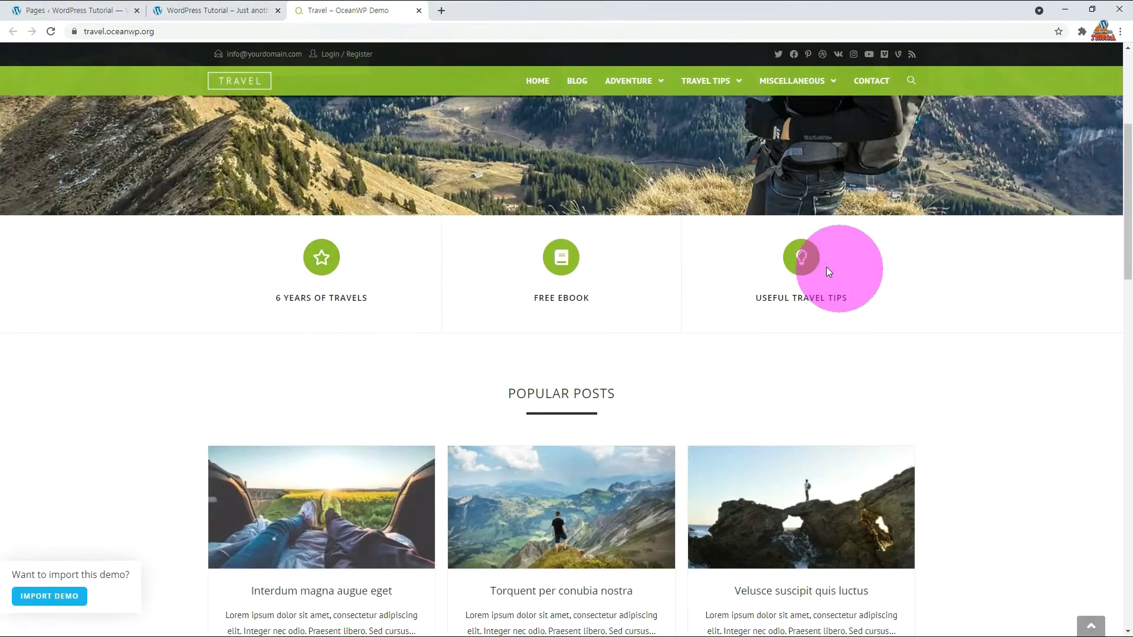
pyautogui.scroll(-20, 828, 272)
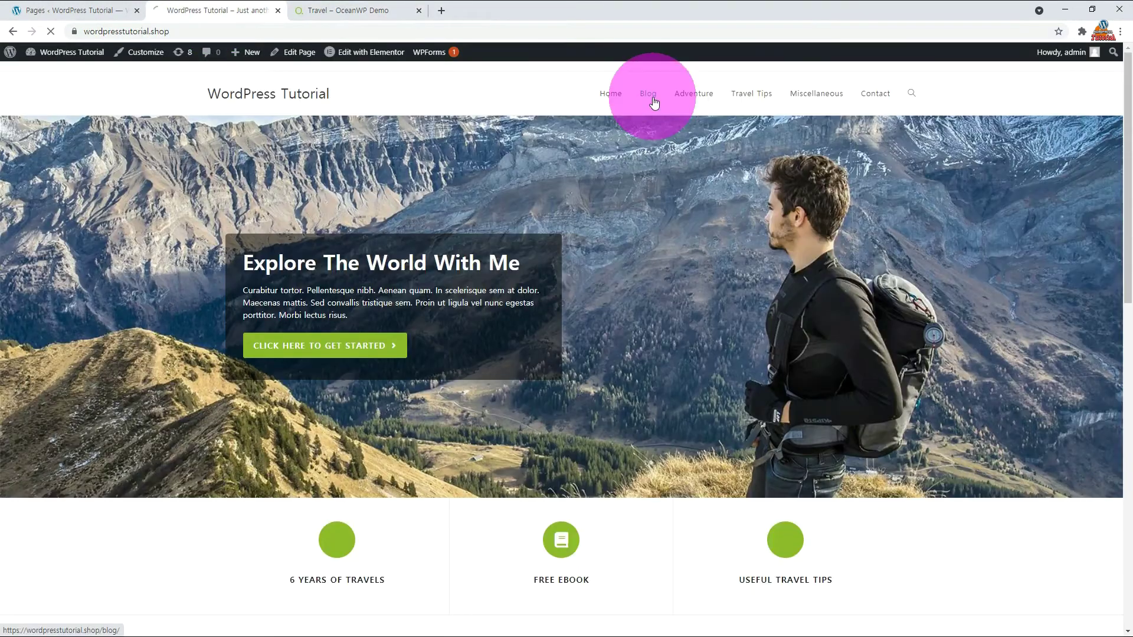
pyautogui.click(652, 101)
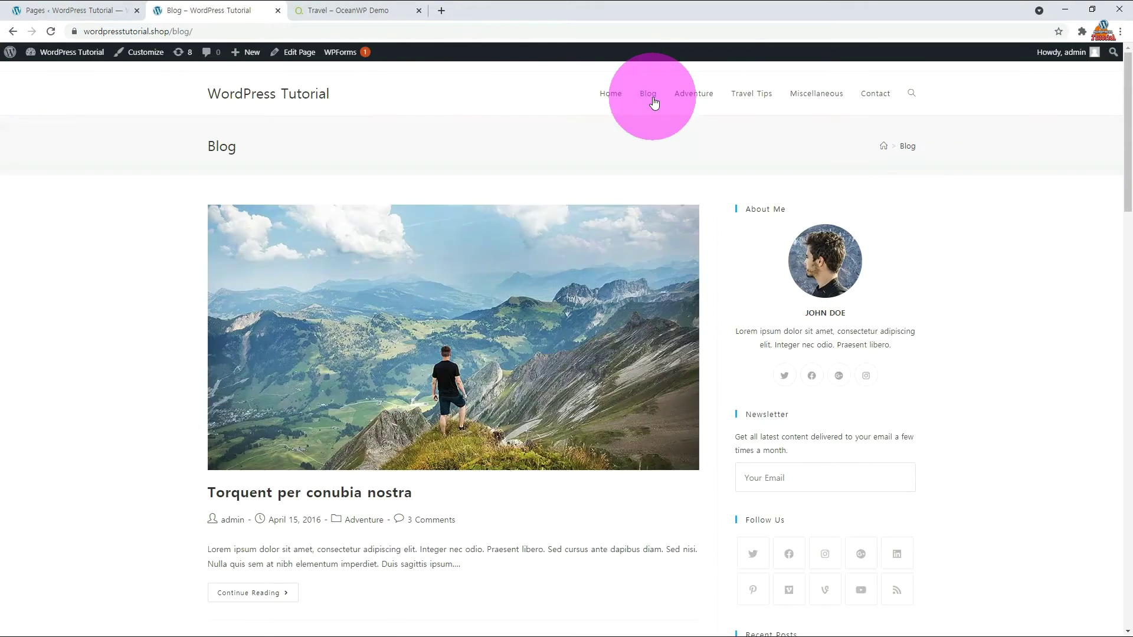
pyautogui.scroll(-8, 708, 150)
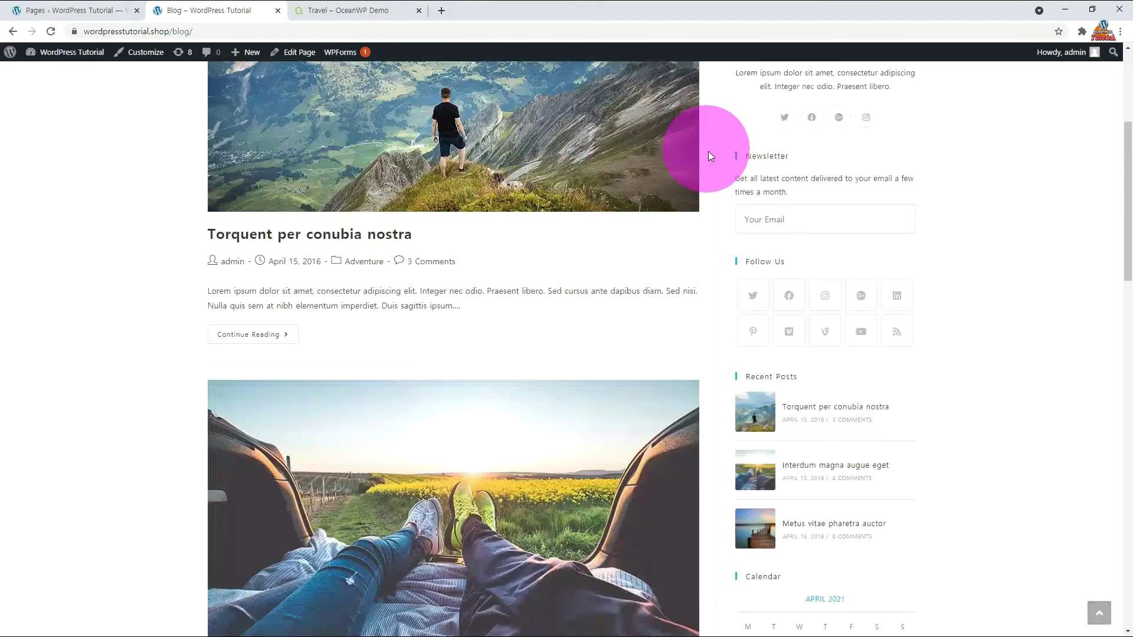
pyautogui.scroll(-18, 718, 312)
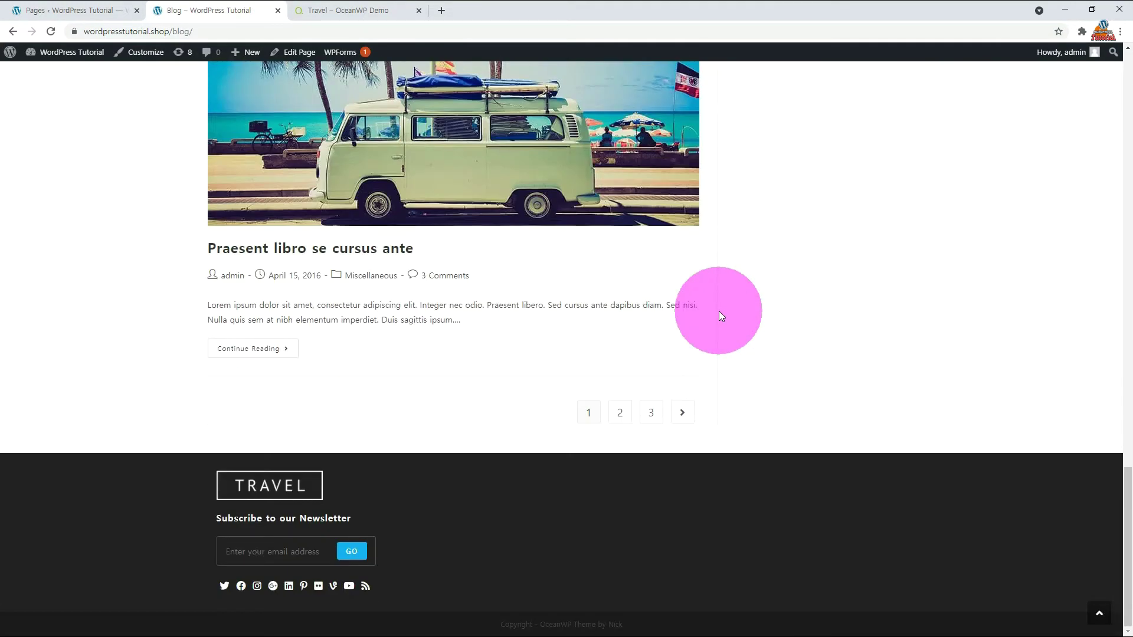
pyautogui.scroll(20, 719, 310)
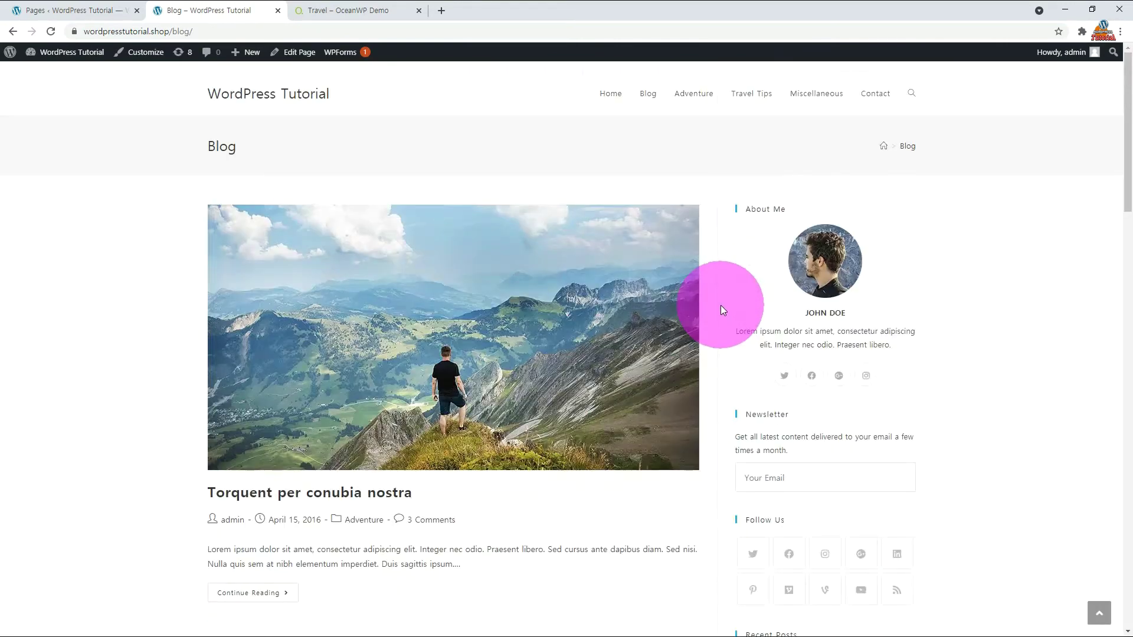
# - Open the Adventure category page of the site and look over its posts
pyautogui.click(707, 94)
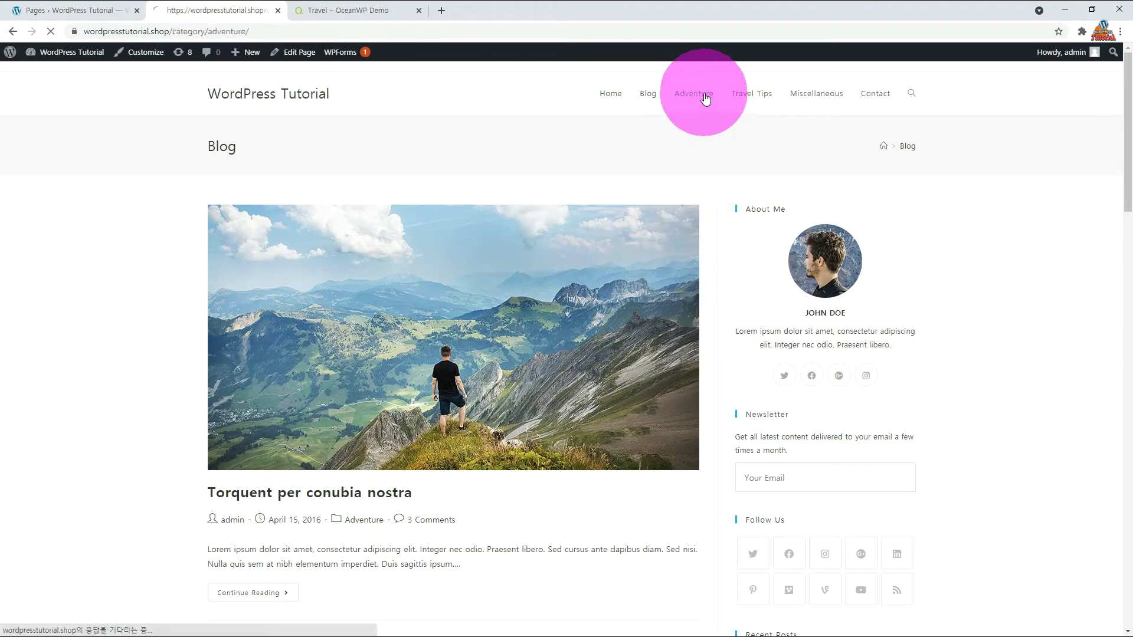
pyautogui.scroll(-4, 665, 111)
pyautogui.scroll(5, 665, 111)
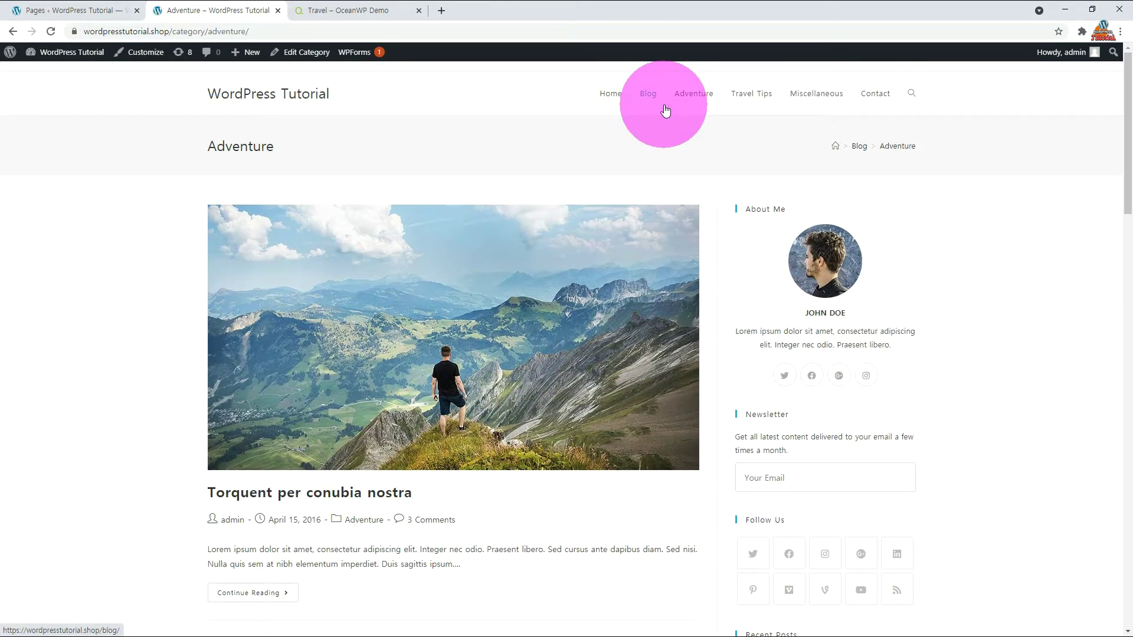
# - Open the Home page in the Elementor editor from the site's page list and dismiss the Flexbox notice
pyautogui.click(59, 10)
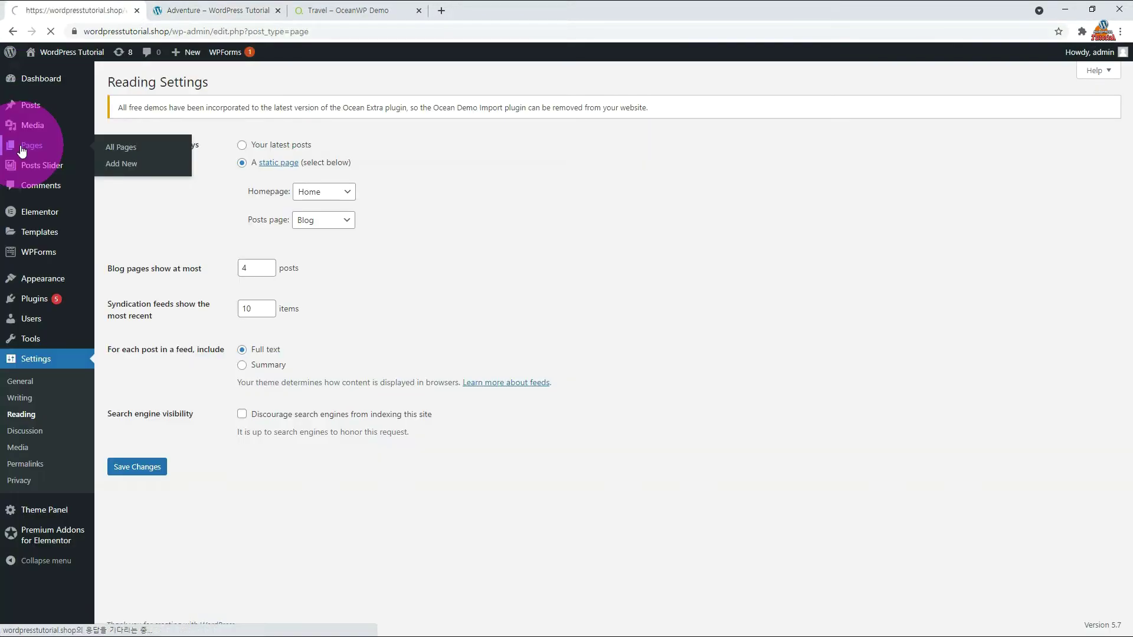
pyautogui.click(24, 148)
pyautogui.click(142, 288)
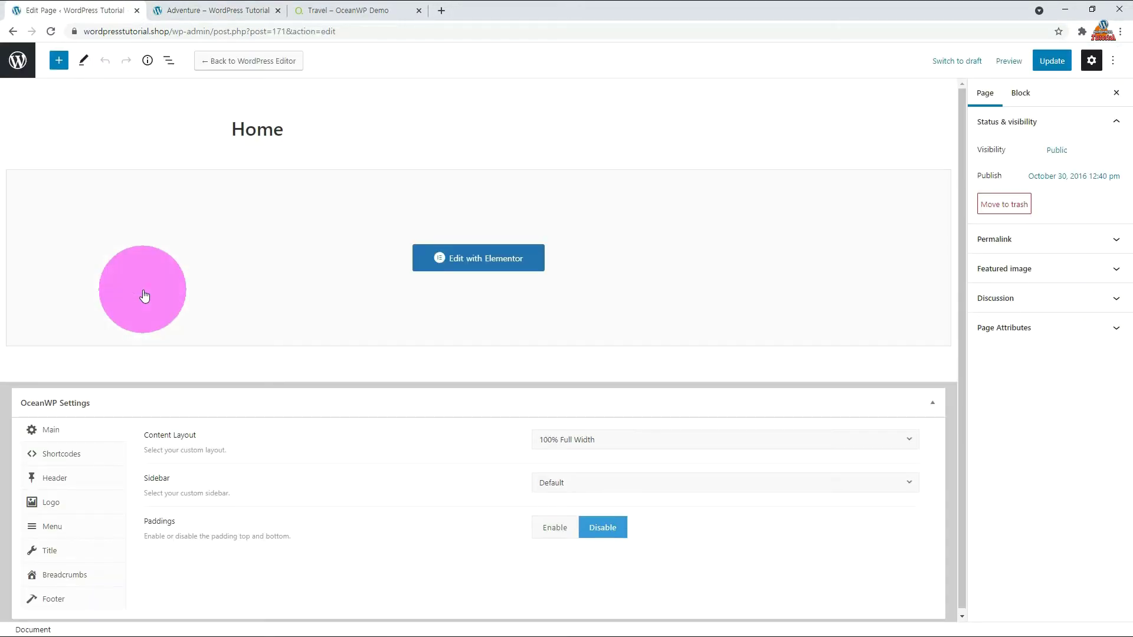
pyautogui.click(481, 258)
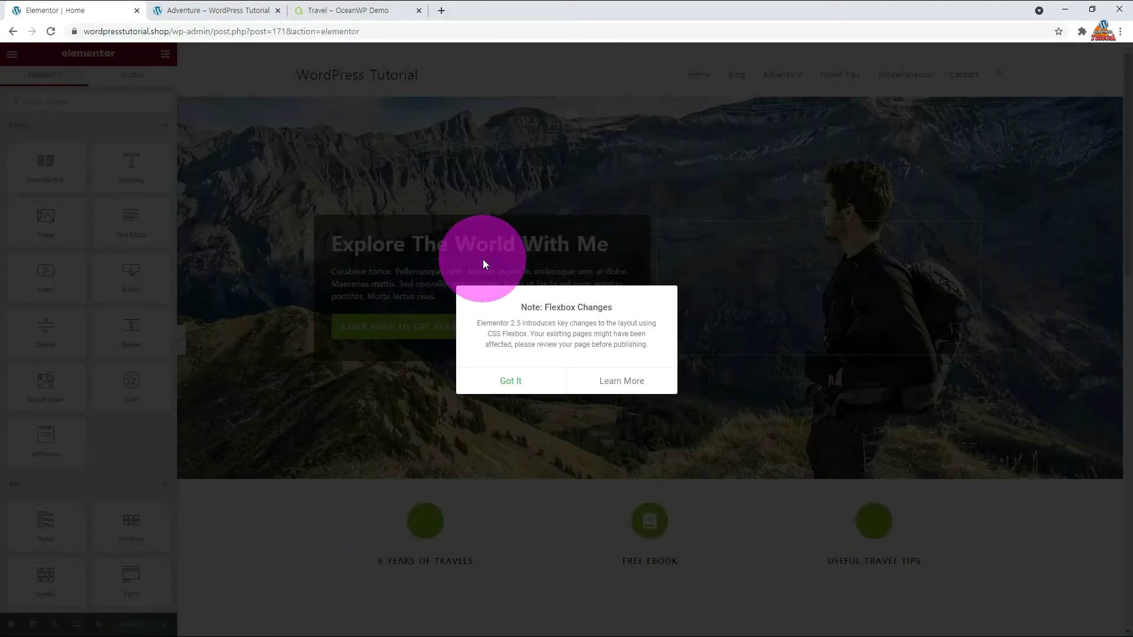
pyautogui.click(475, 381)
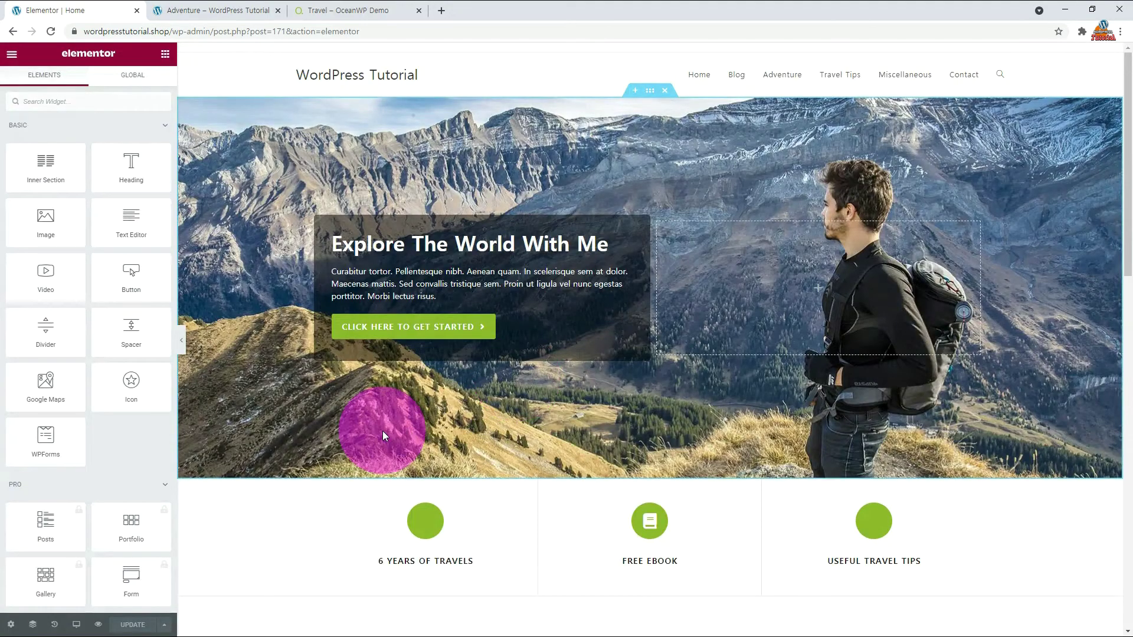
# - Reload the icons of the icon boxes below the hero section by selecting them for editing, and update the page
pyautogui.scroll(-3, 382, 431)
pyautogui.click(498, 348)
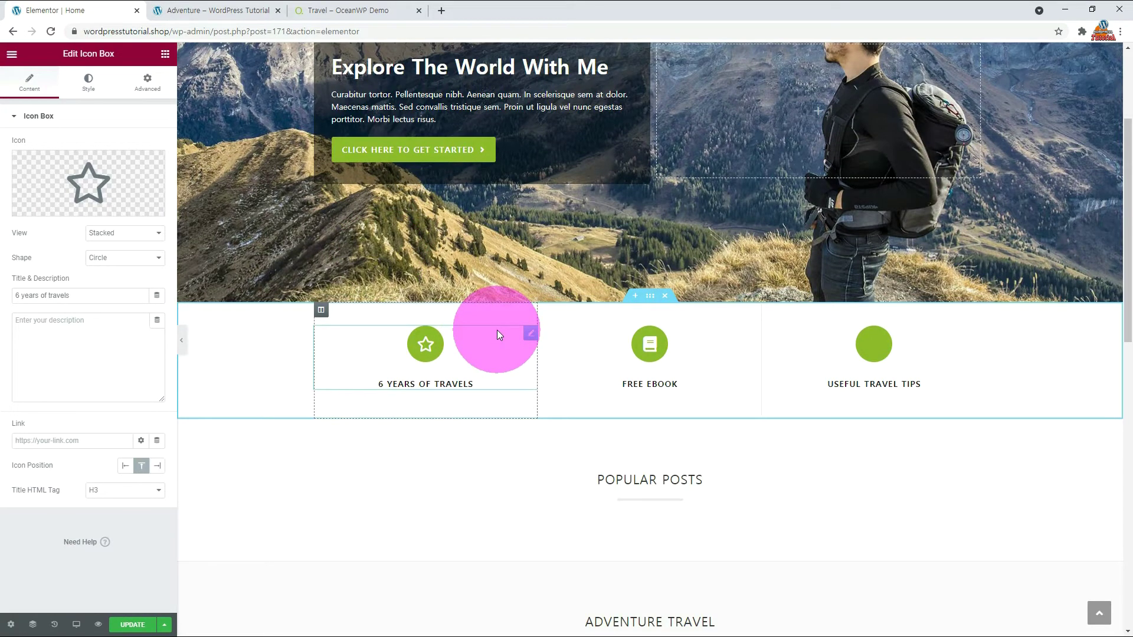
pyautogui.click(649, 360)
pyautogui.click(133, 625)
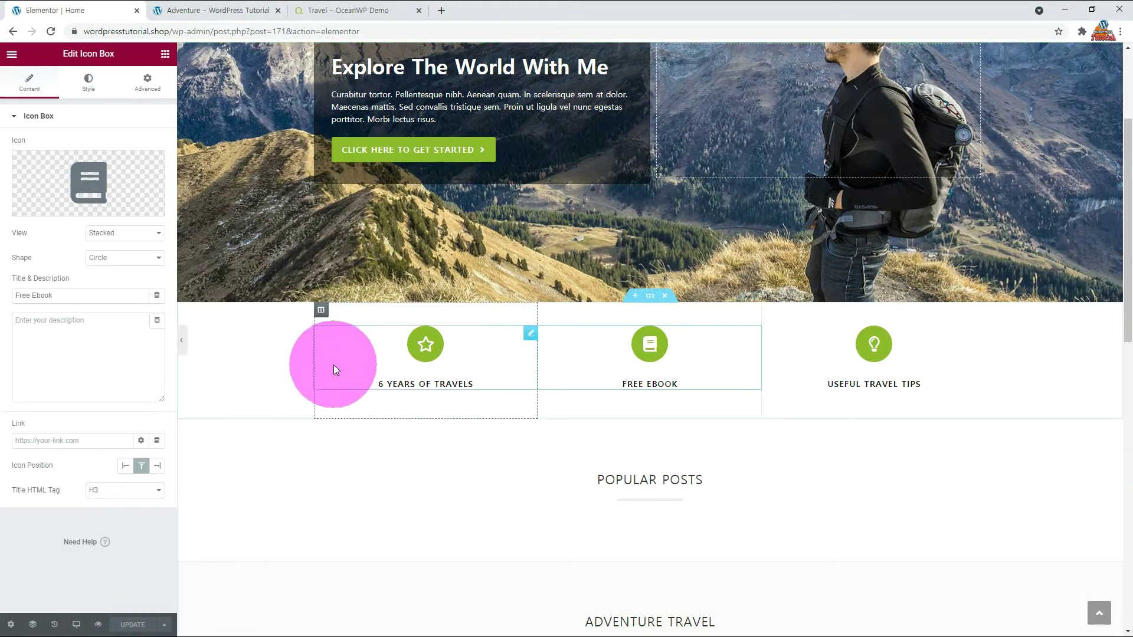
# - Open the live homepage and check the three icon boxes and the Popular Posts section
pyautogui.click(189, 13)
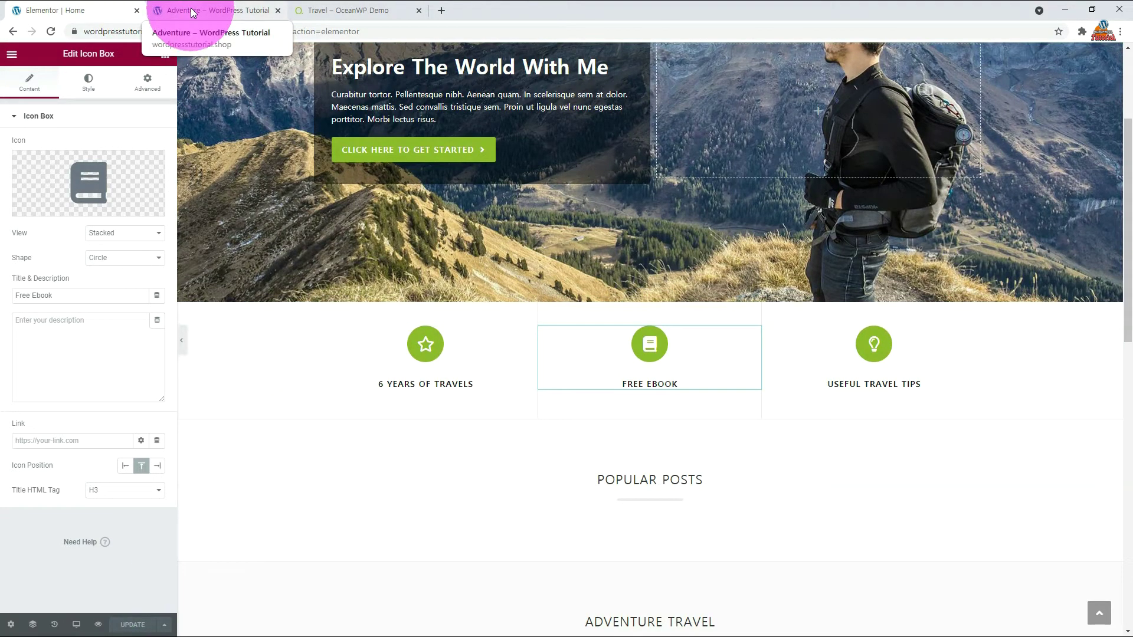
pyautogui.click(266, 95)
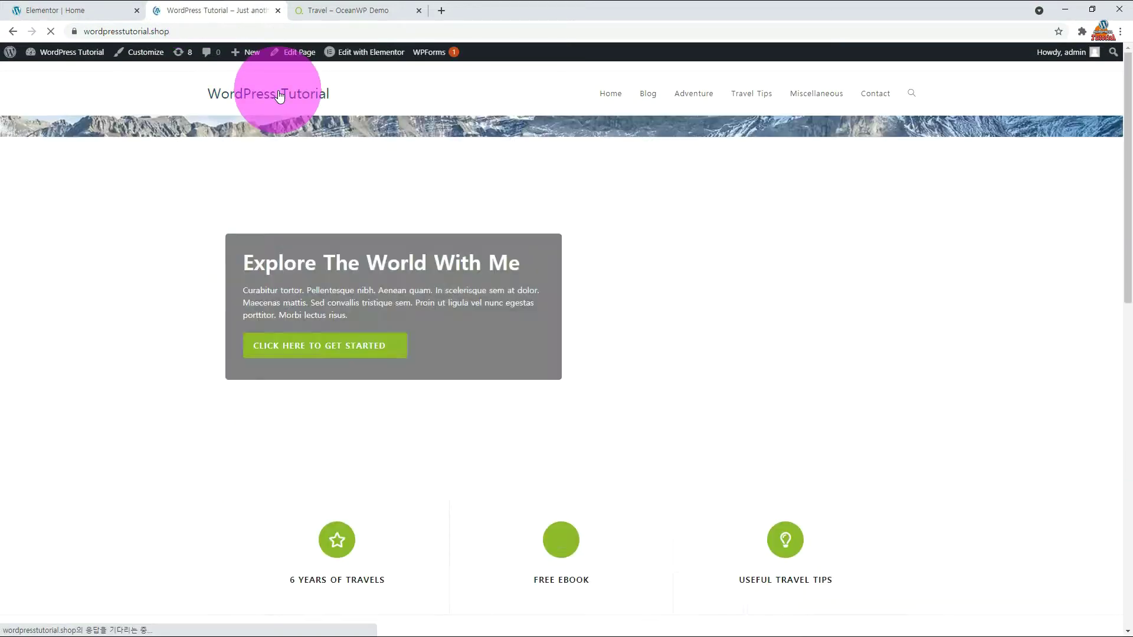
pyautogui.scroll(-3, 194, 422)
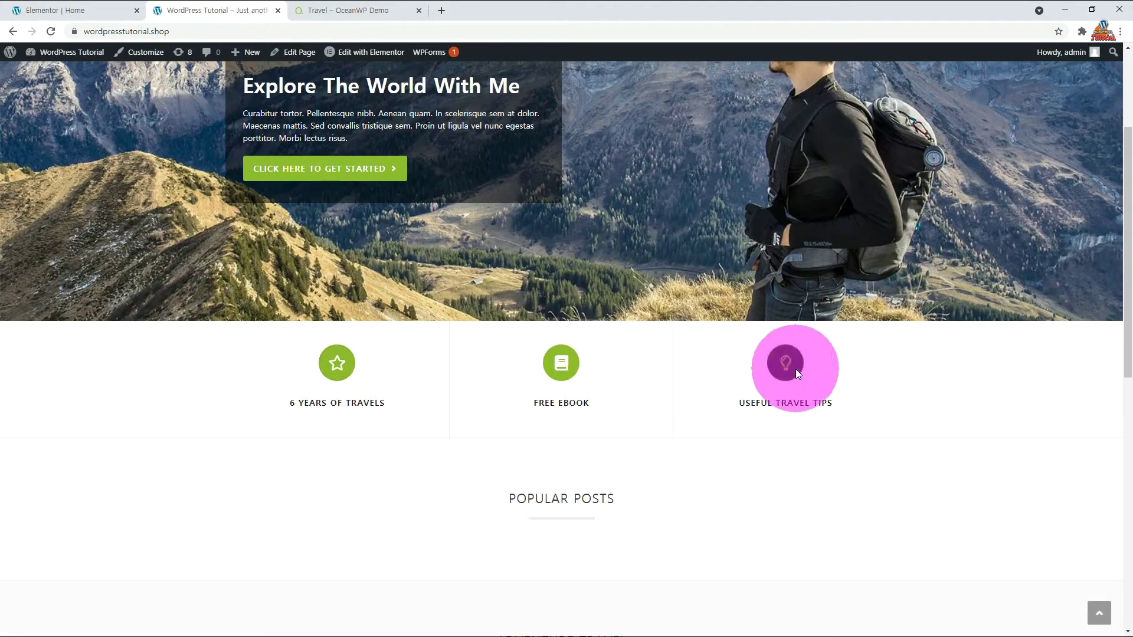
pyautogui.scroll(-1, 753, 402)
# - Add a Premium Blog widget with 3 posts per page in 3 columns to the Popular Posts section, placed below the heading's divider
pyautogui.click(163, 10)
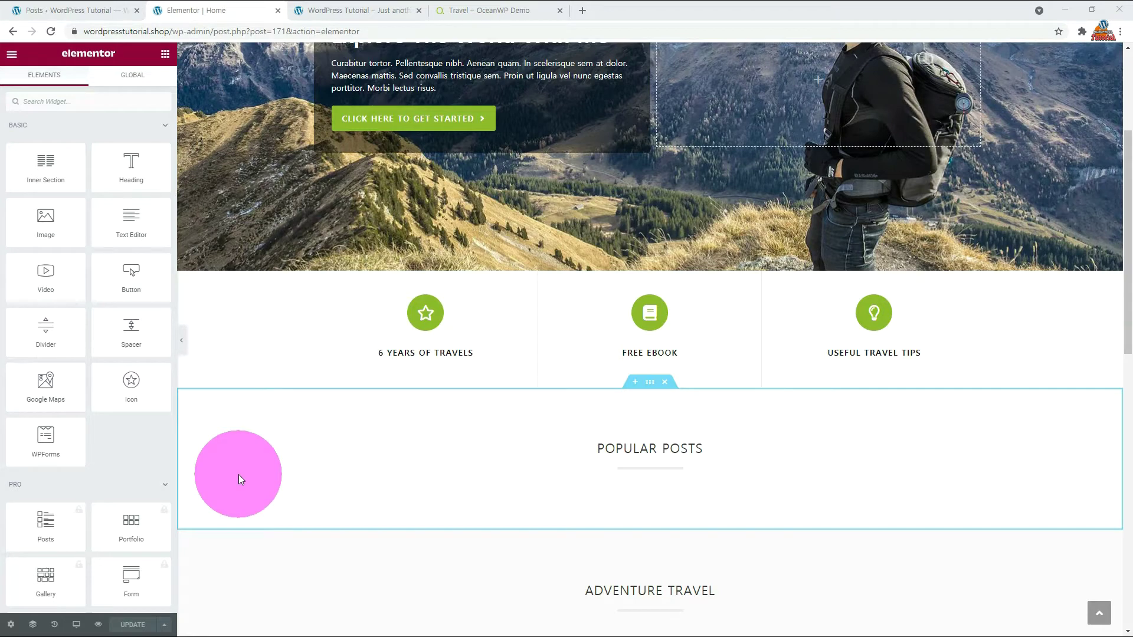
pyautogui.scroll(-20, 114, 399)
pyautogui.moveTo(136, 261); pyautogui.dragTo(575, 459)
pyautogui.click(156, 317)
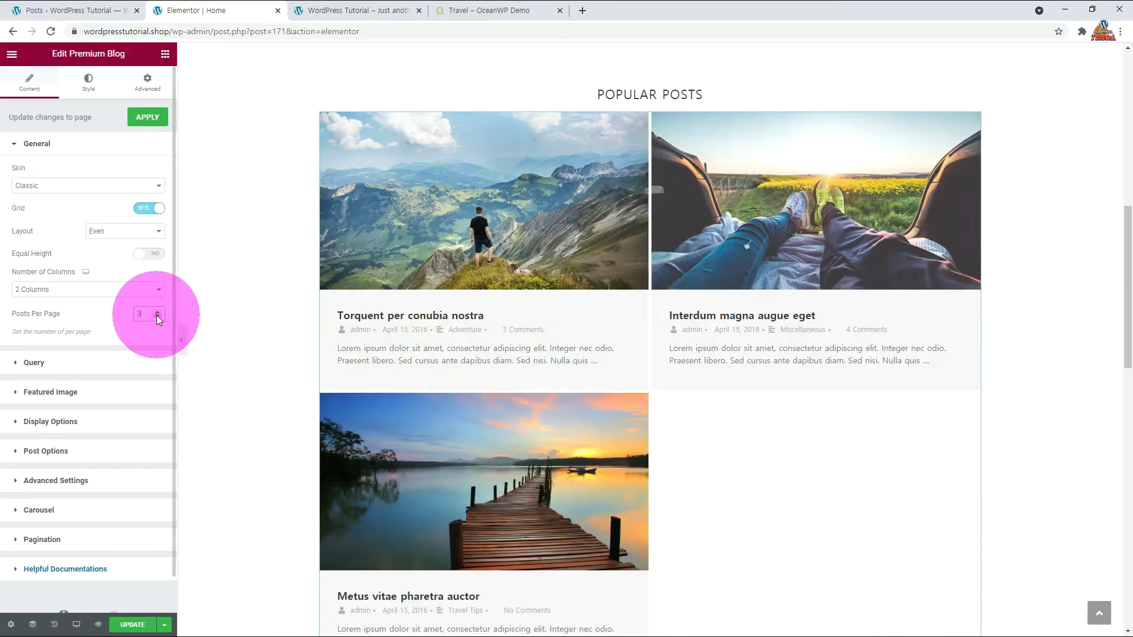
pyautogui.click(158, 289)
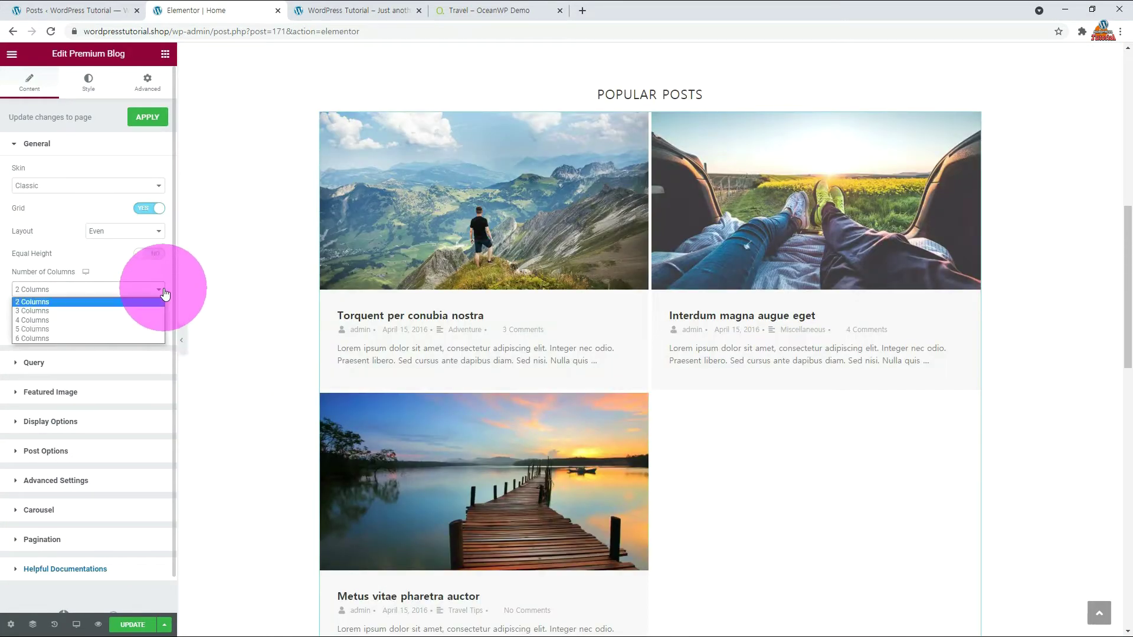
pyautogui.click(86, 310)
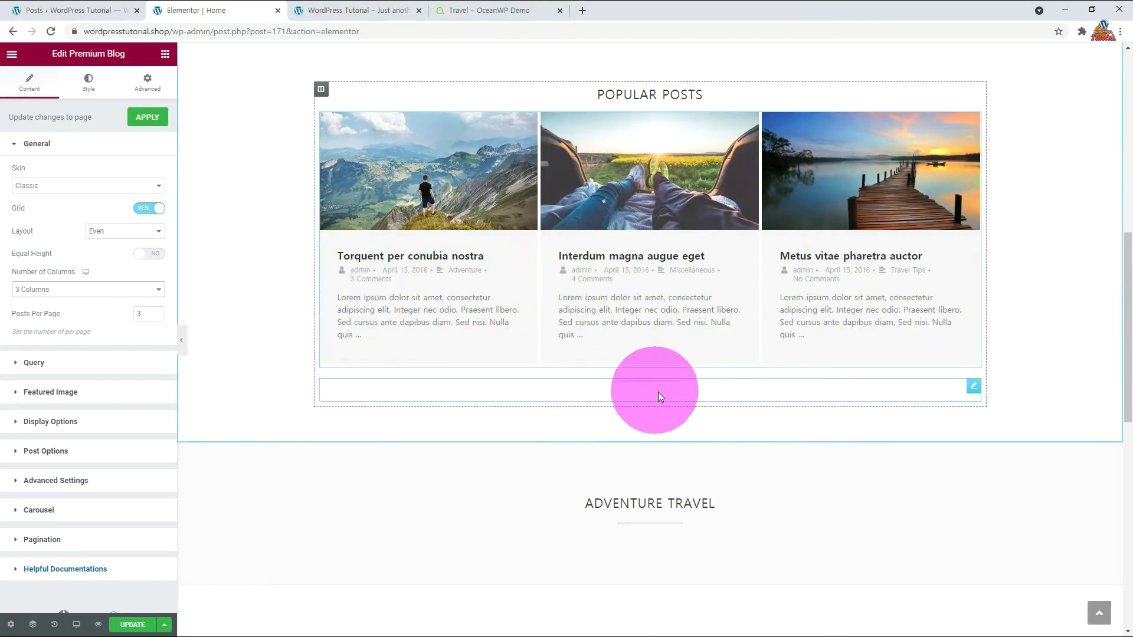
pyautogui.moveTo(656, 387); pyautogui.dragTo(646, 112)
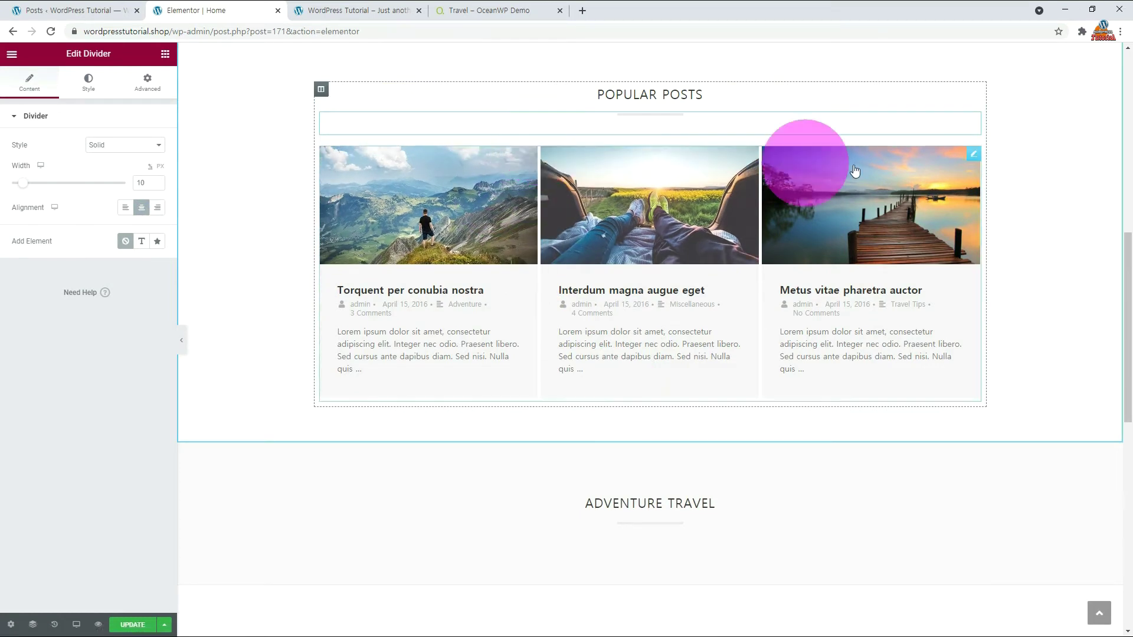
# - Try the Modern, Cards, On Side and Banner skins on the Popular Posts blog widget
pyautogui.click(977, 150)
pyautogui.click(125, 189)
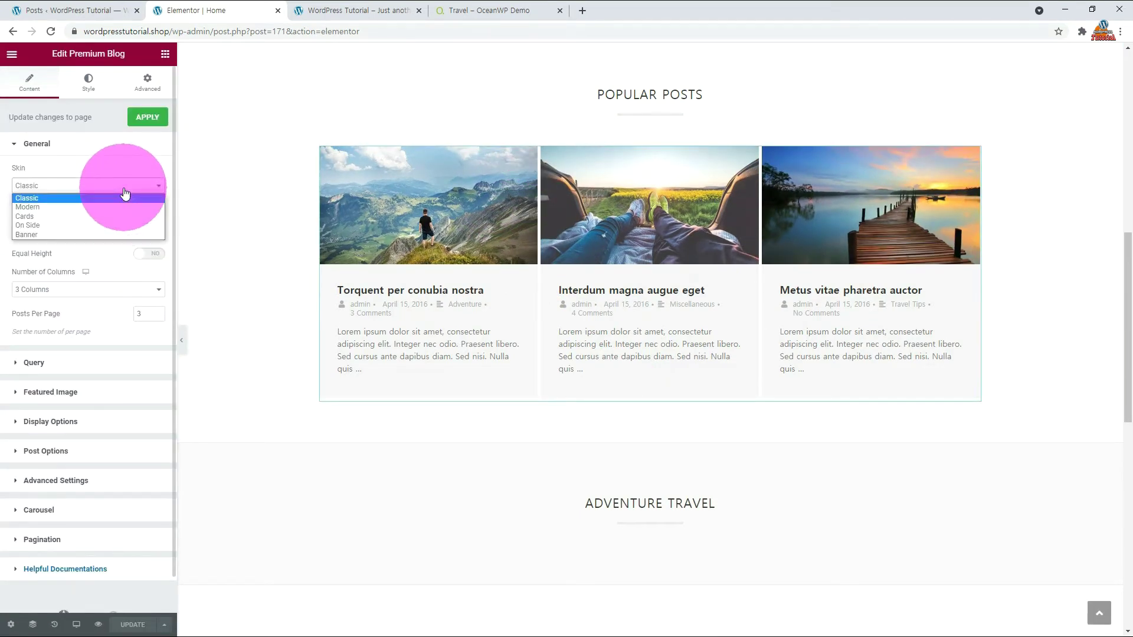
pyautogui.click(79, 206)
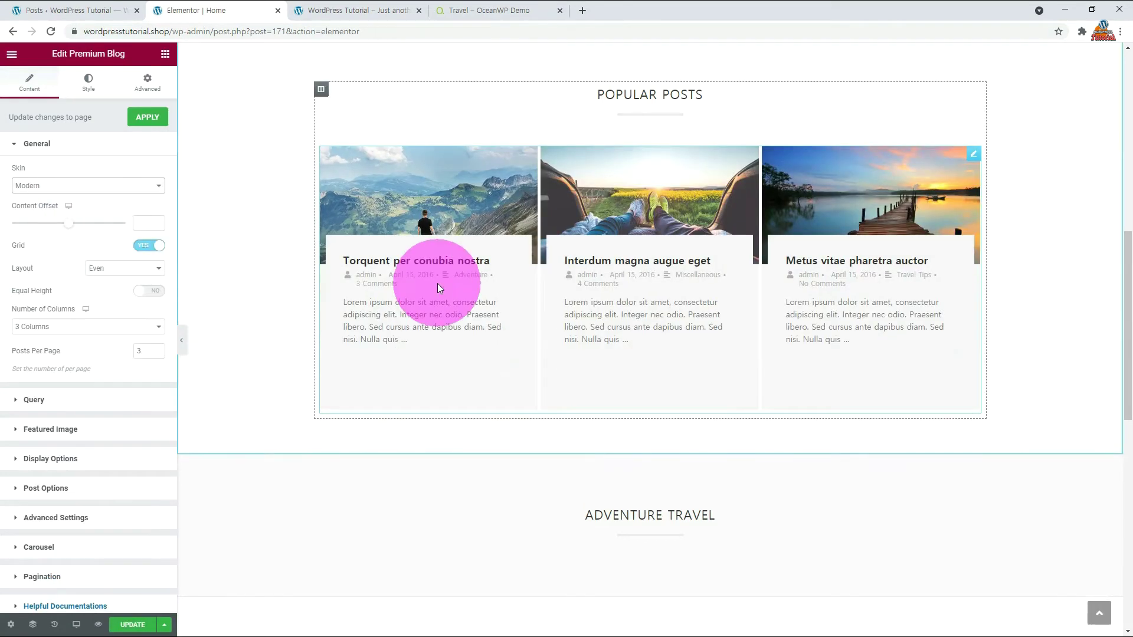
pyautogui.click(119, 188)
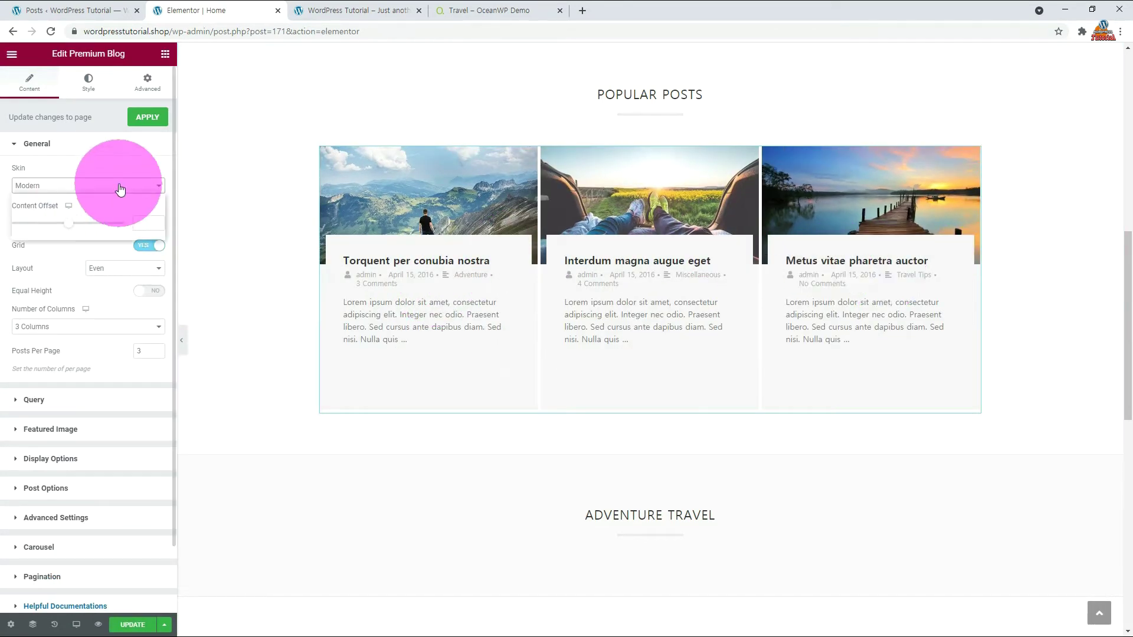
pyautogui.click(62, 214)
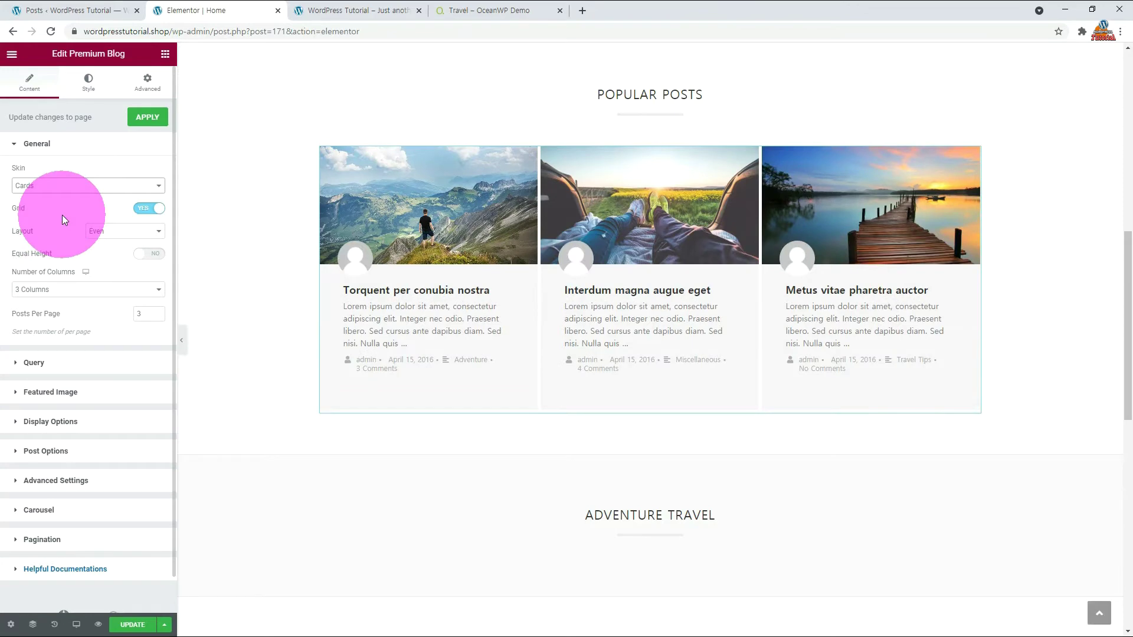
pyautogui.click(53, 186)
pyautogui.click(28, 225)
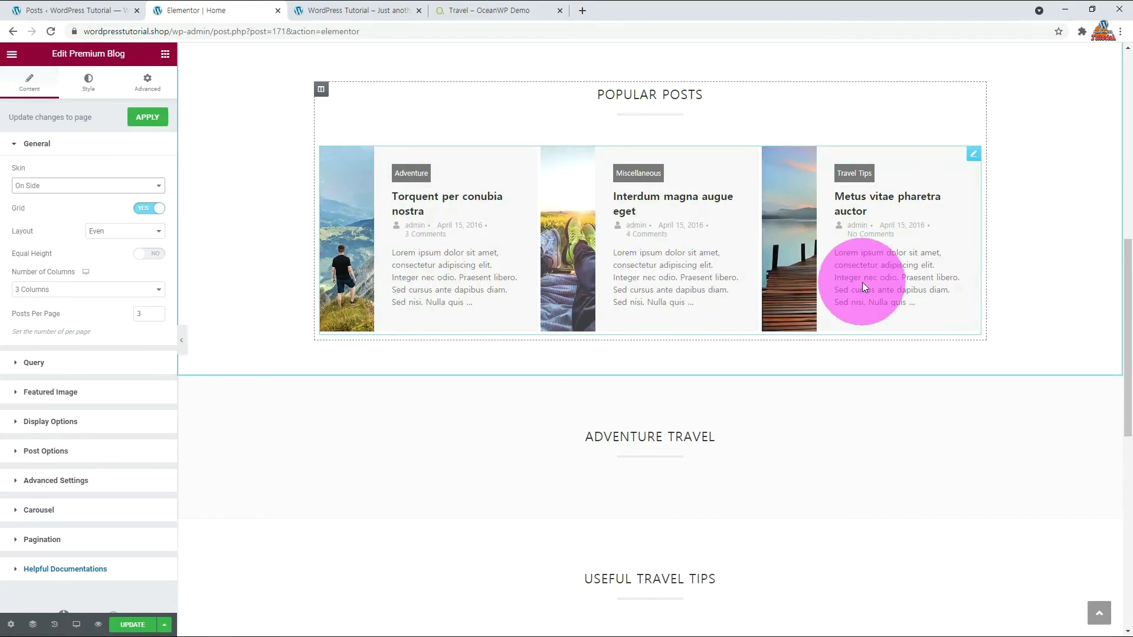
pyautogui.click(76, 187)
pyautogui.click(41, 236)
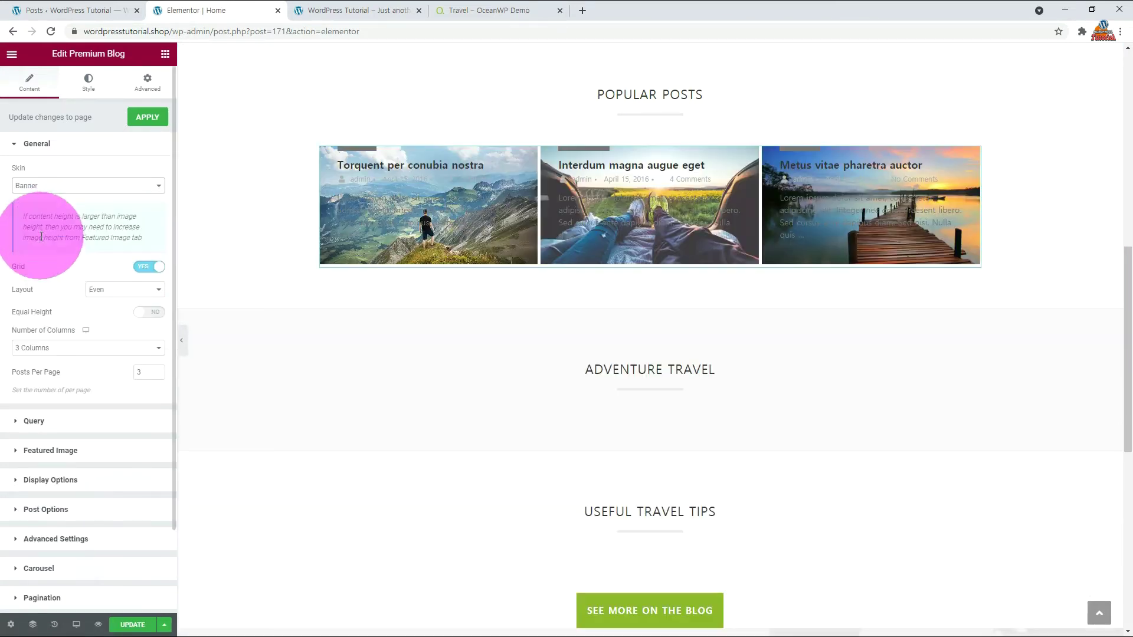
# - Set the blog widget's skin to On Side and check the updated page on the live site
pyautogui.click(71, 186)
pyautogui.click(23, 226)
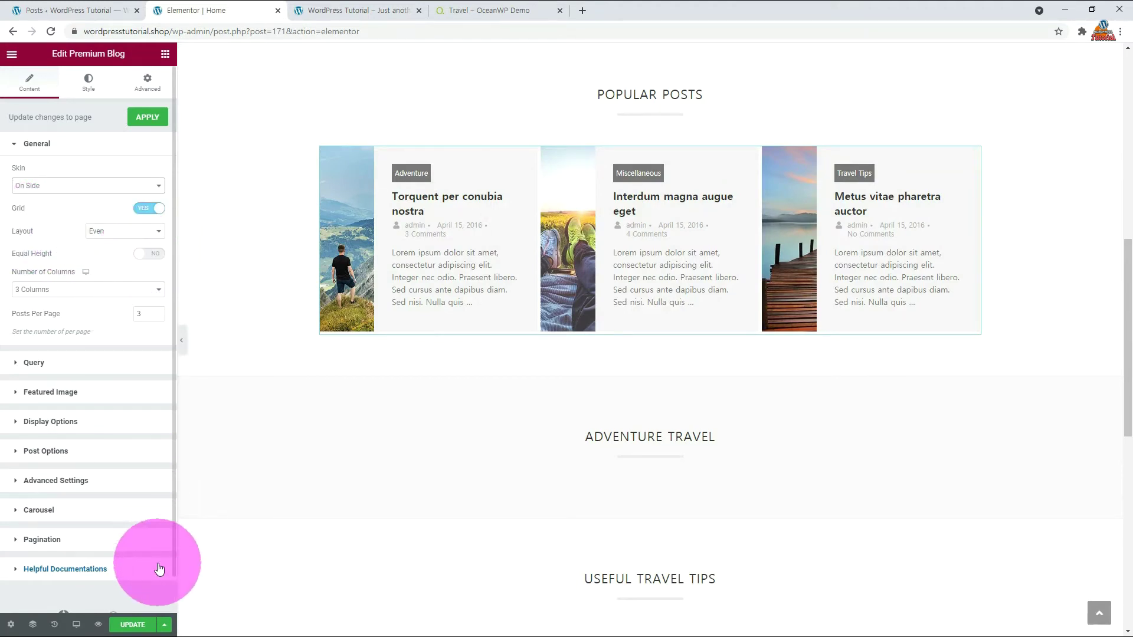
pyautogui.click(131, 626)
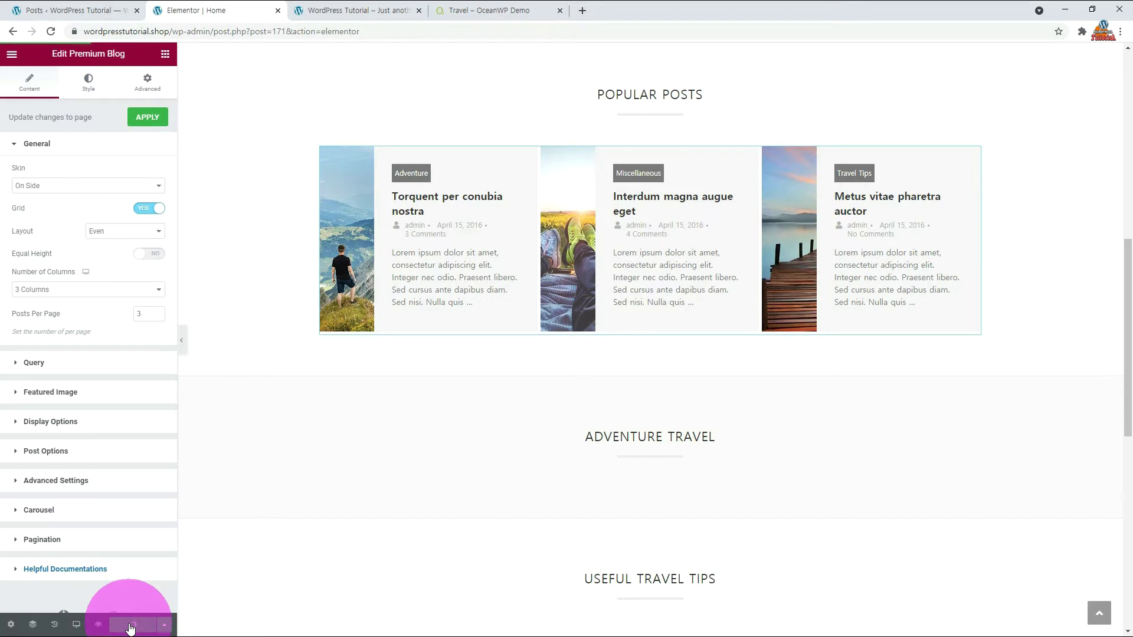
pyautogui.click(351, 13)
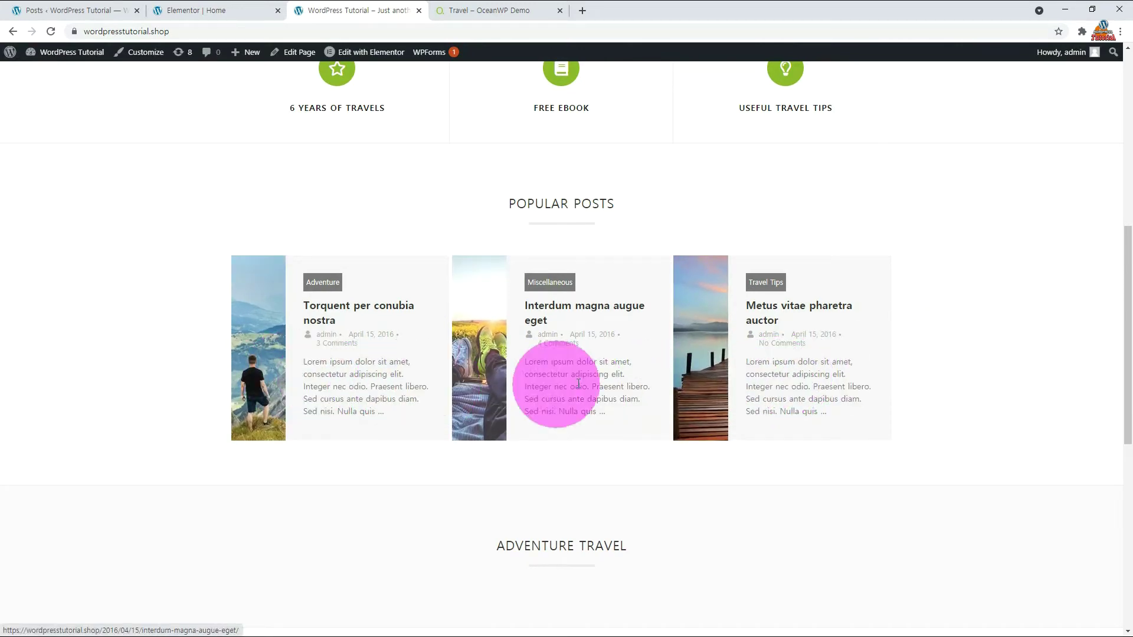
# - Examine the blog widget's Query settings in the Elementor editor, including the available source types
pyautogui.click(178, 11)
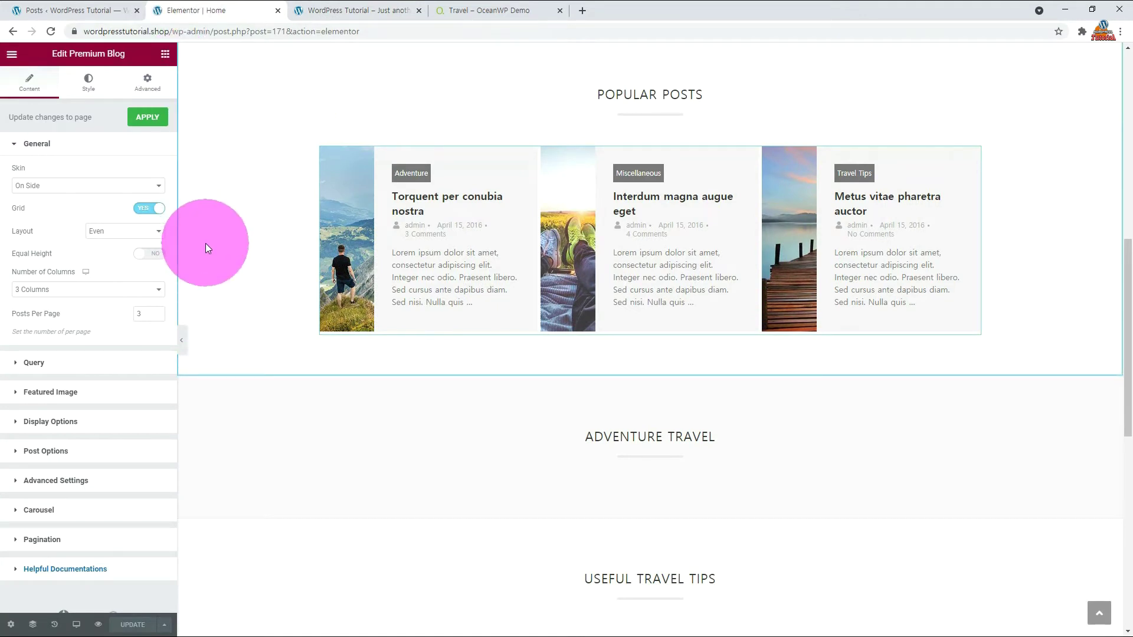
pyautogui.click(33, 362)
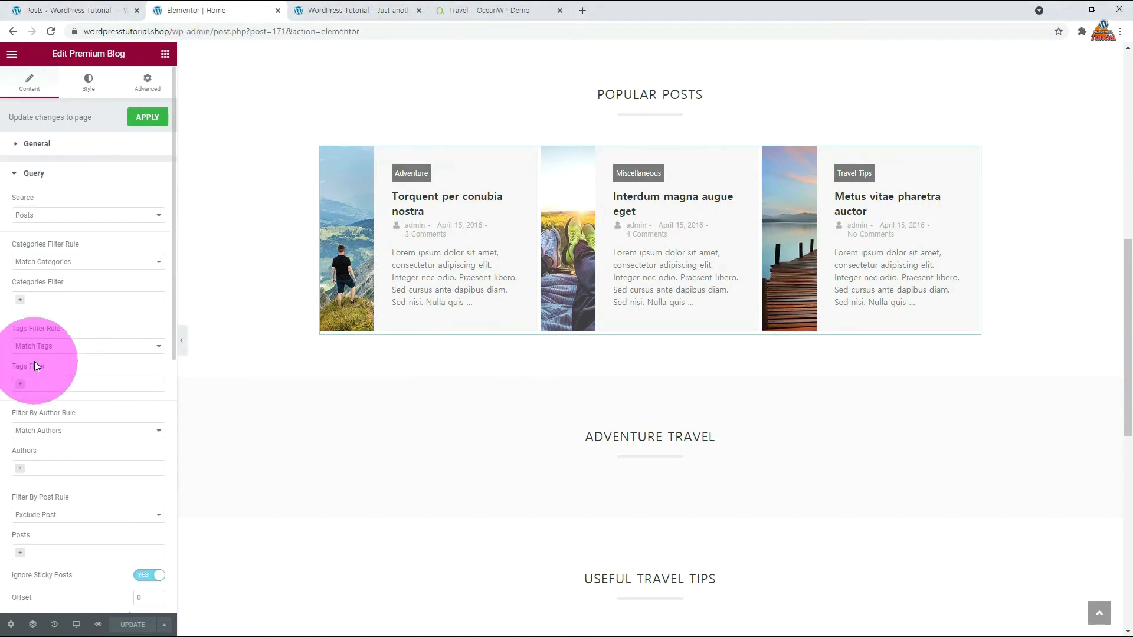
pyautogui.click(158, 217)
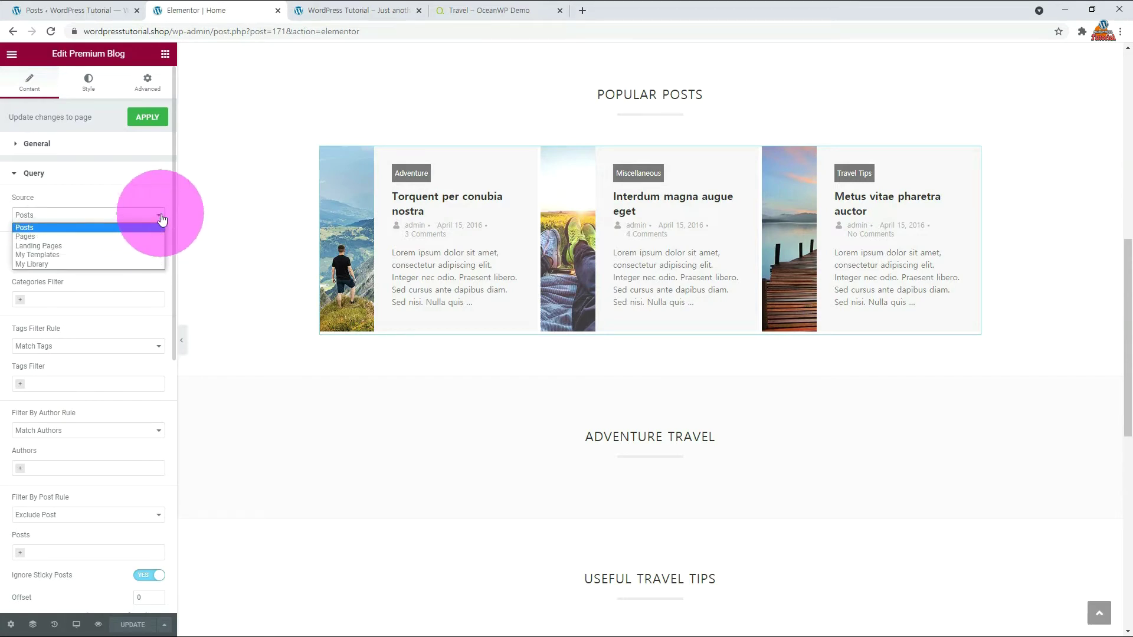
pyautogui.click(161, 217)
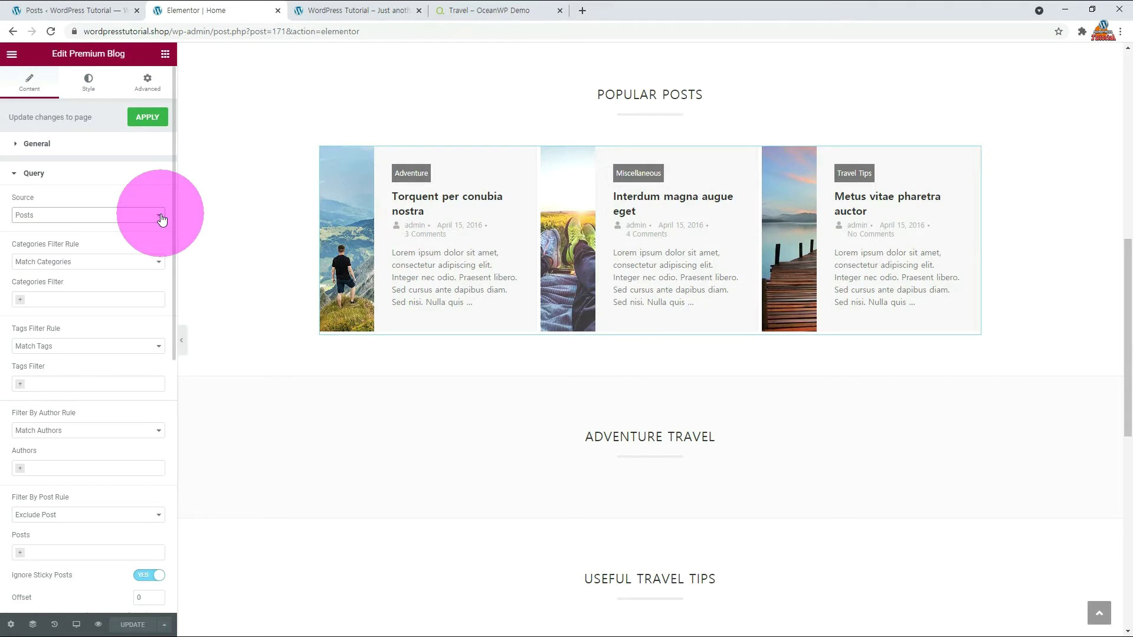
# - Examine the category, tag and author filter options in the Popular Posts blog widget's Query settings
pyautogui.click(159, 266)
pyautogui.click(159, 268)
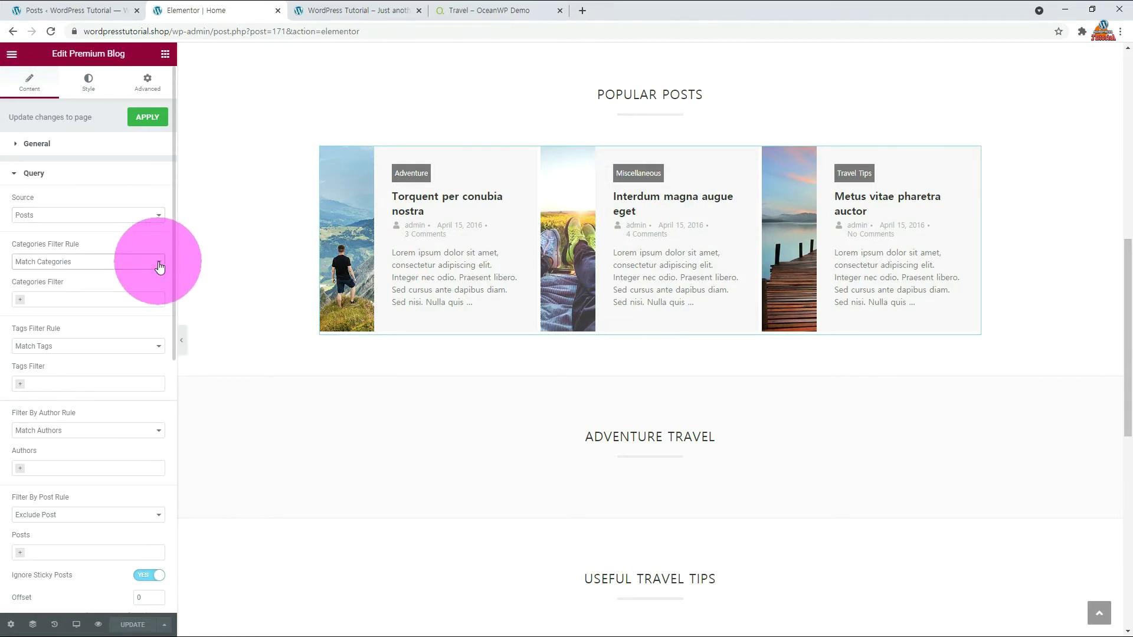
pyautogui.click(19, 306)
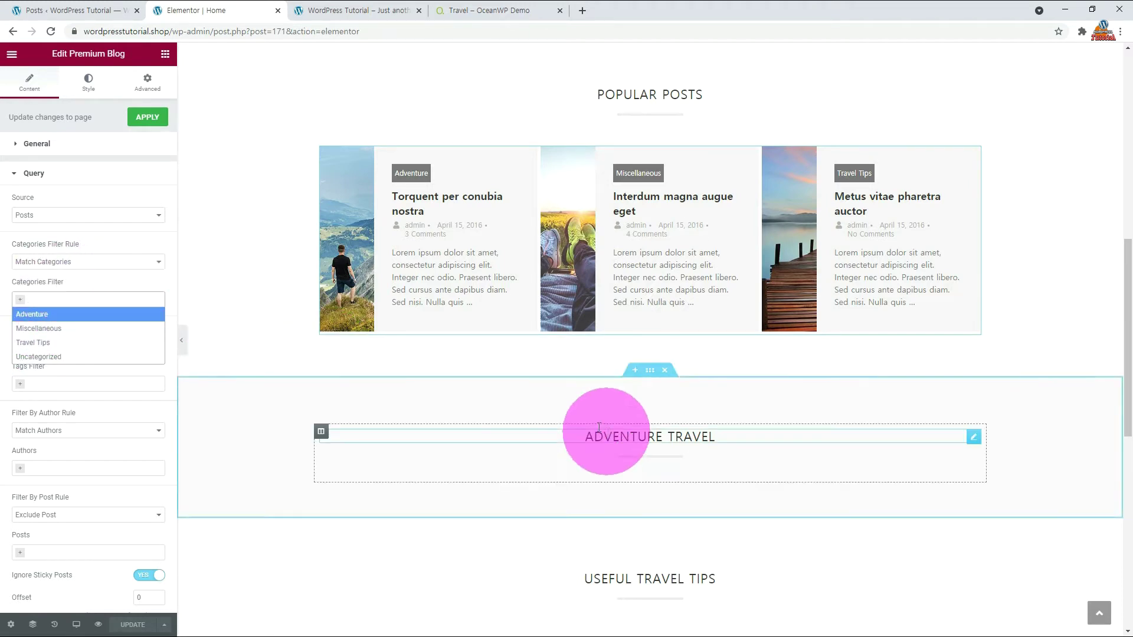
pyautogui.click(119, 285)
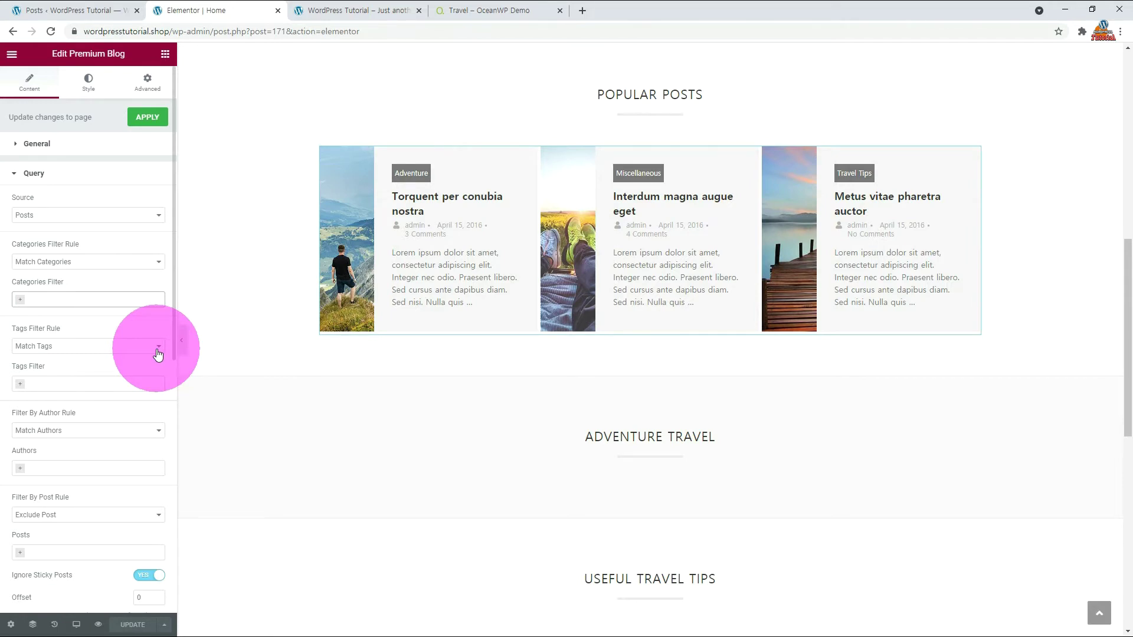
pyautogui.scroll(-1, 158, 353)
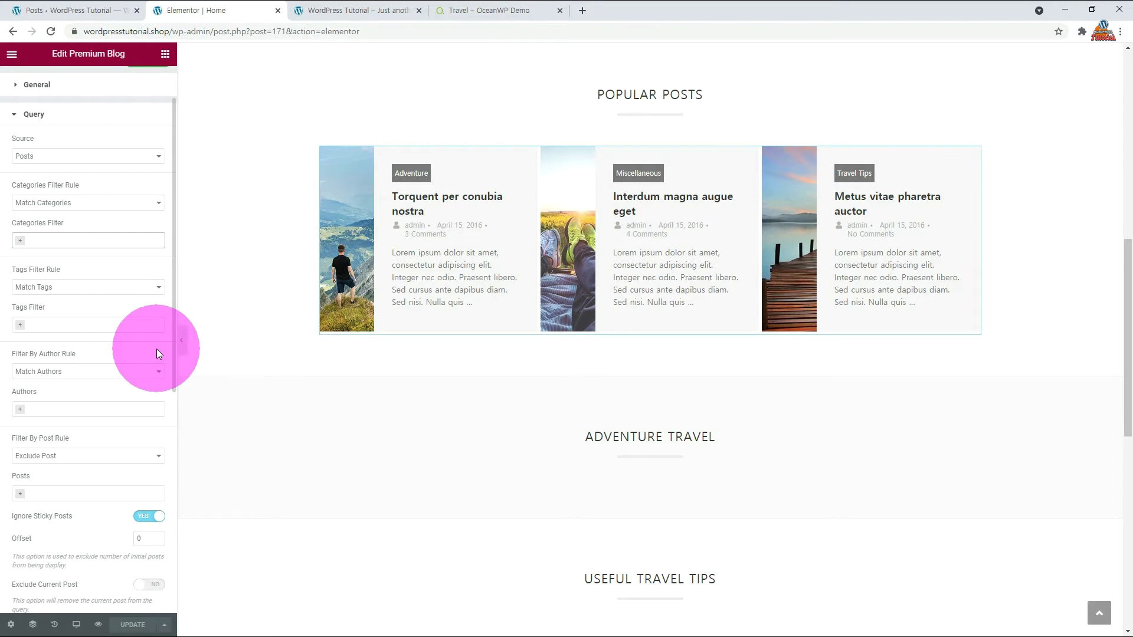
pyautogui.scroll(-1, 157, 349)
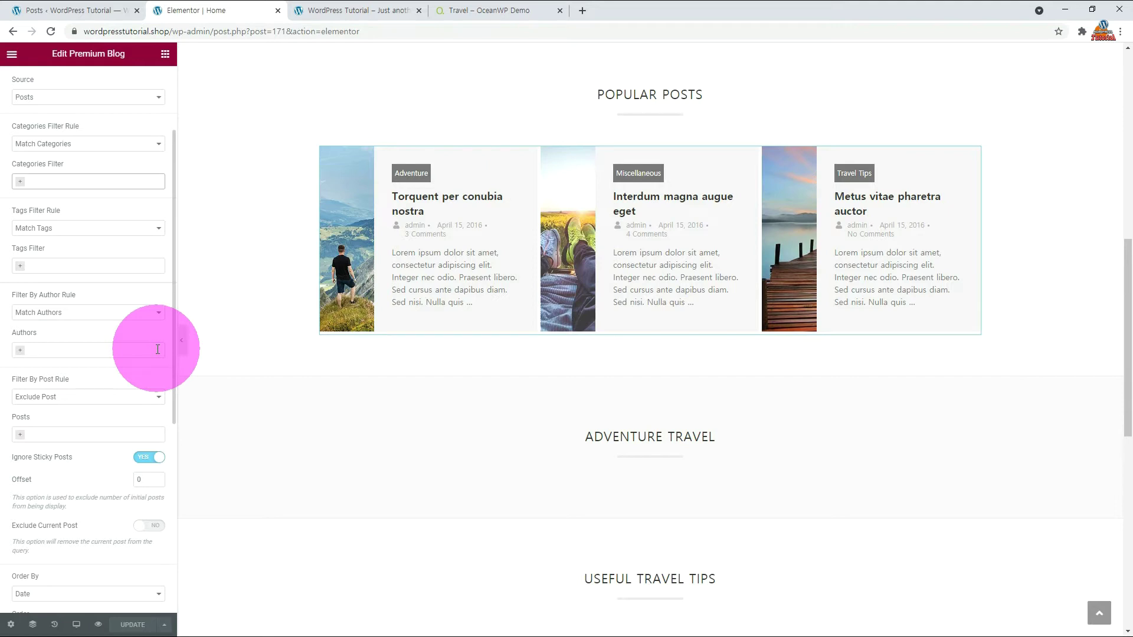
pyautogui.scroll(-1, 157, 354)
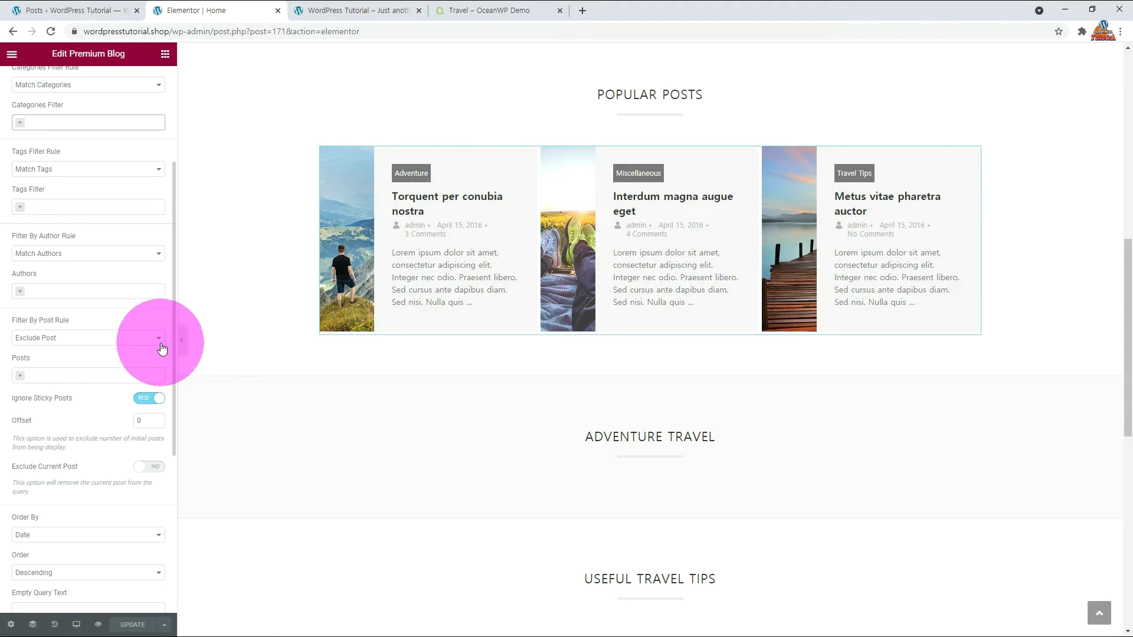
# - Set the post filter rule to Match Post with Tortor neque adipiscing diam, Vestibulum sapin prin quam and Neque adipiscing an cursus
pyautogui.click(161, 344)
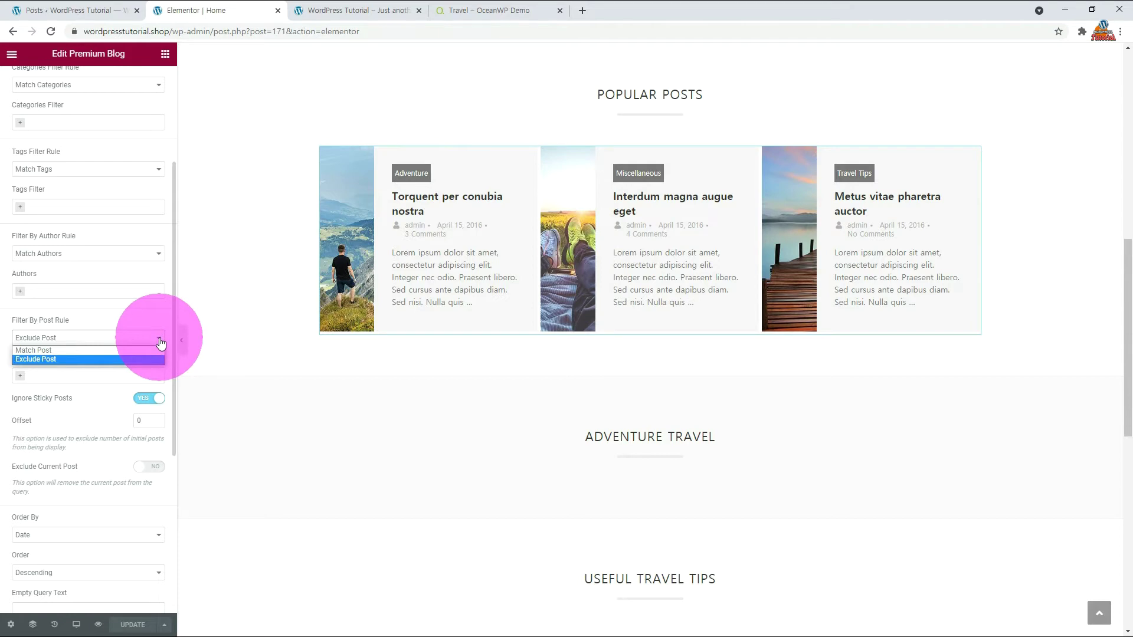
pyautogui.click(90, 350)
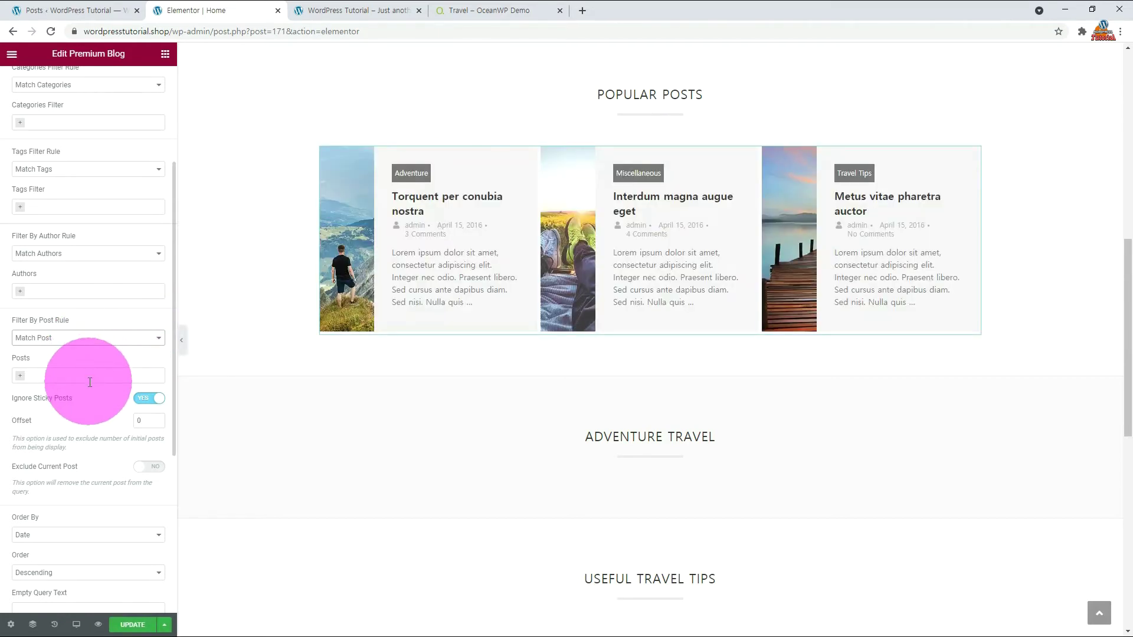
pyautogui.click(21, 379)
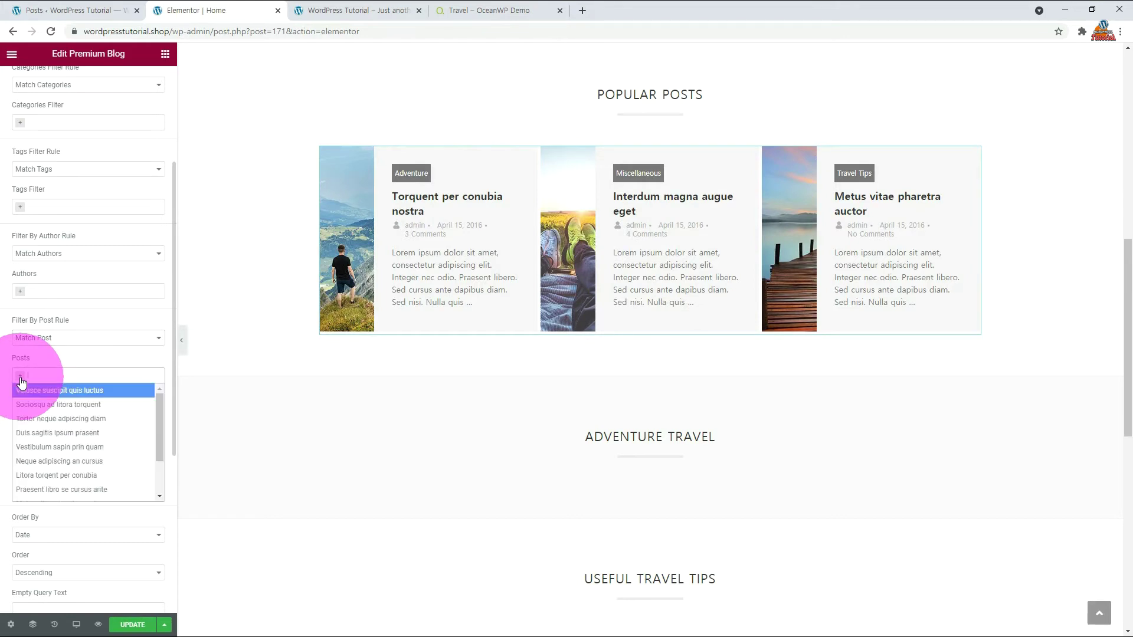
pyautogui.click(32, 419)
pyautogui.click(114, 380)
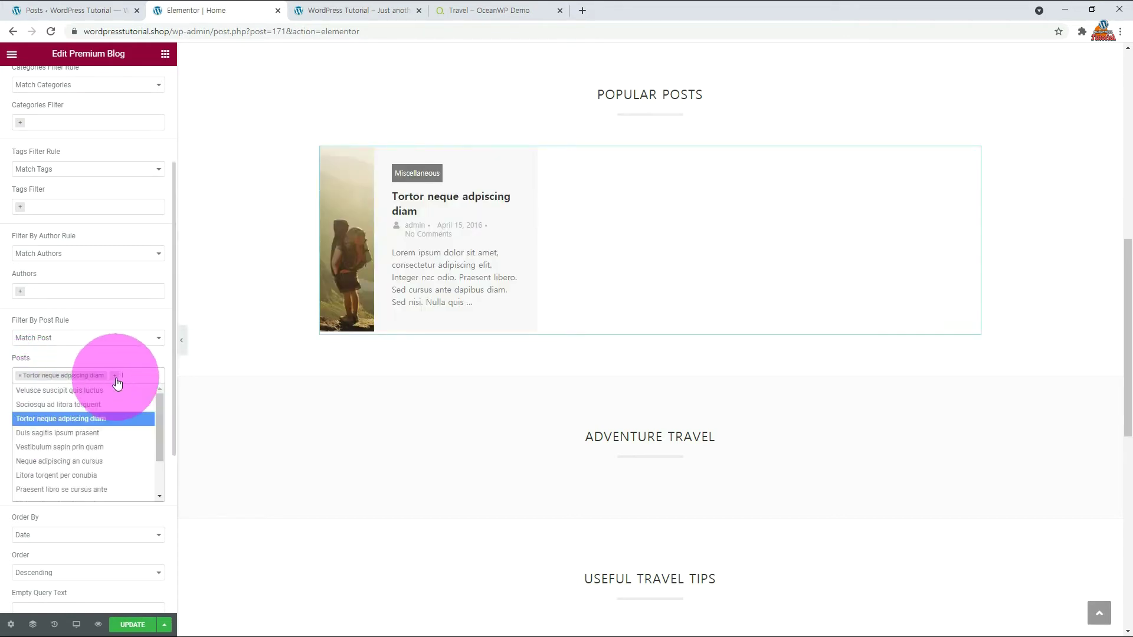
pyautogui.click(79, 447)
pyautogui.click(124, 400)
pyautogui.click(113, 434)
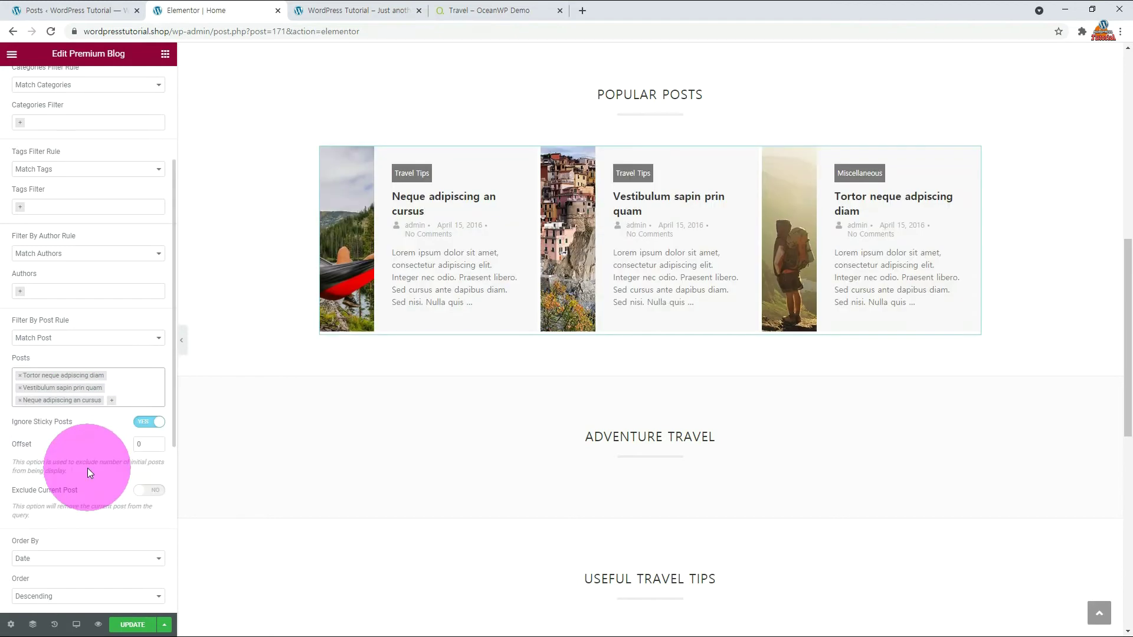
# - Update the page and check the Popular Posts section on the reloaded live site
pyautogui.click(136, 624)
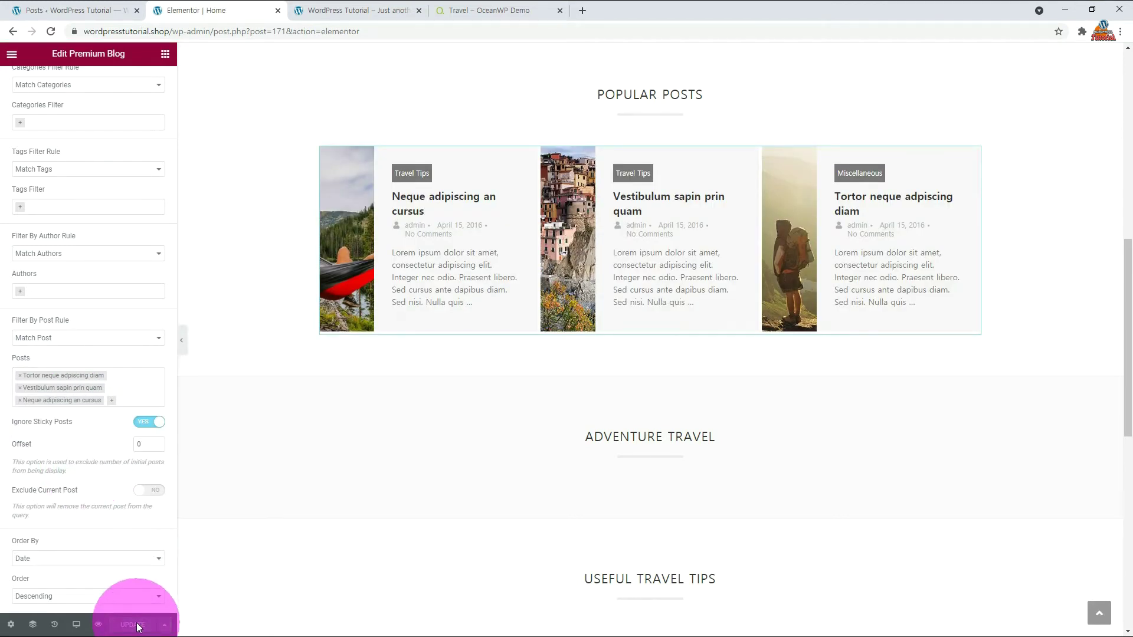
pyautogui.click(340, 12)
pyautogui.press('F5')
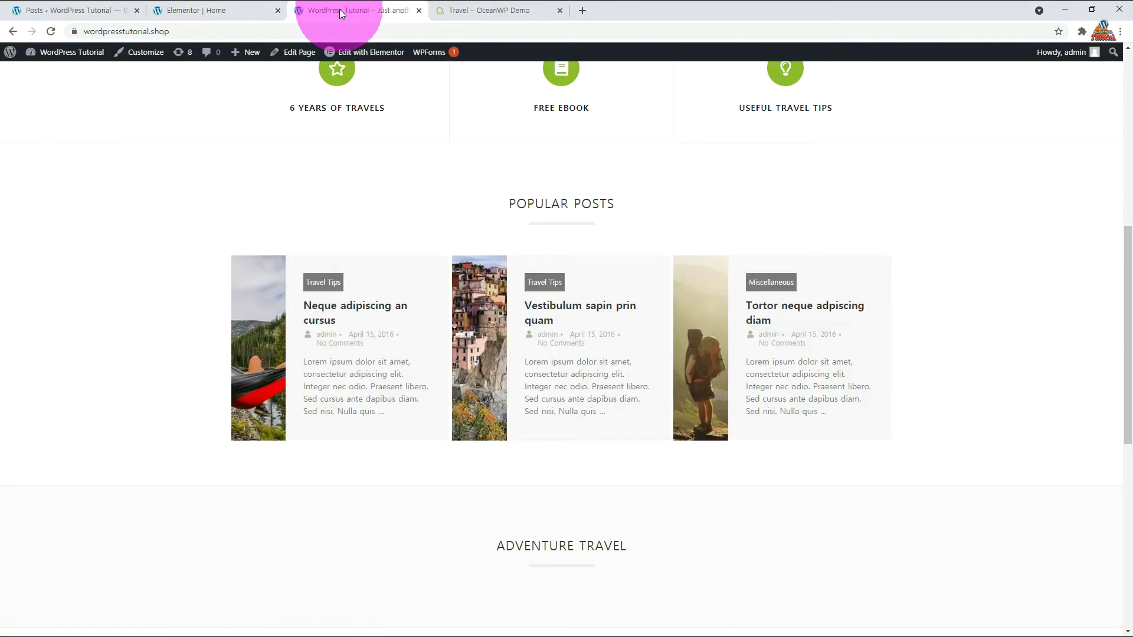
# - Back in the Elementor editor, add a Premium Blog widget below the Adventure Travel divider with 3 posts per page in 3 columns
pyautogui.click(213, 10)
pyautogui.moveTo(131, 322); pyautogui.dragTo(511, 471)
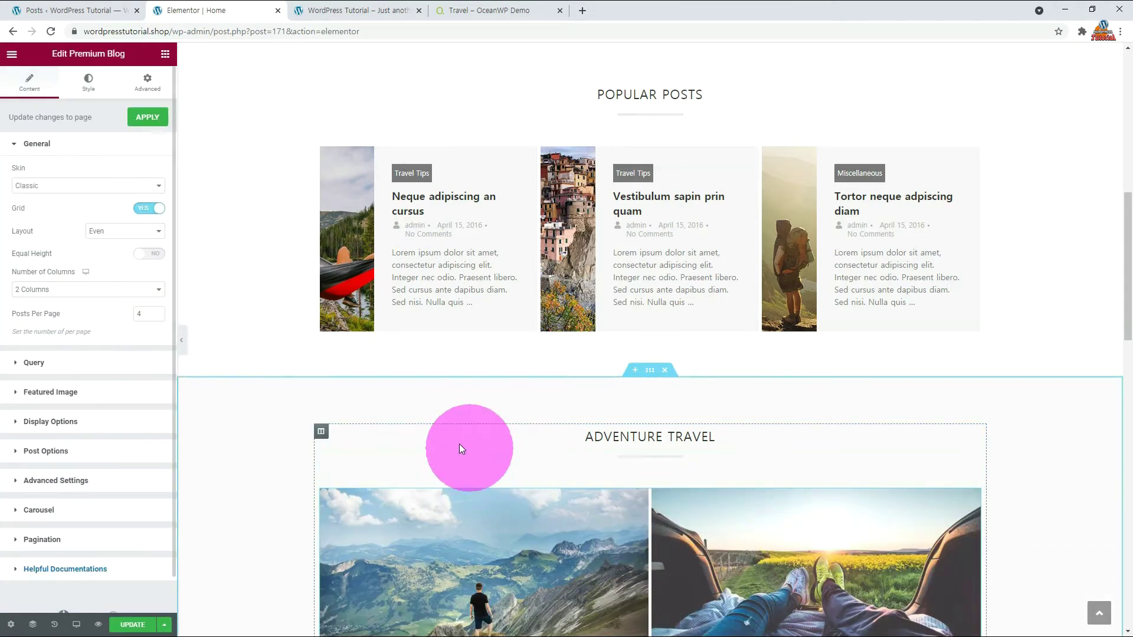
pyautogui.click(156, 317)
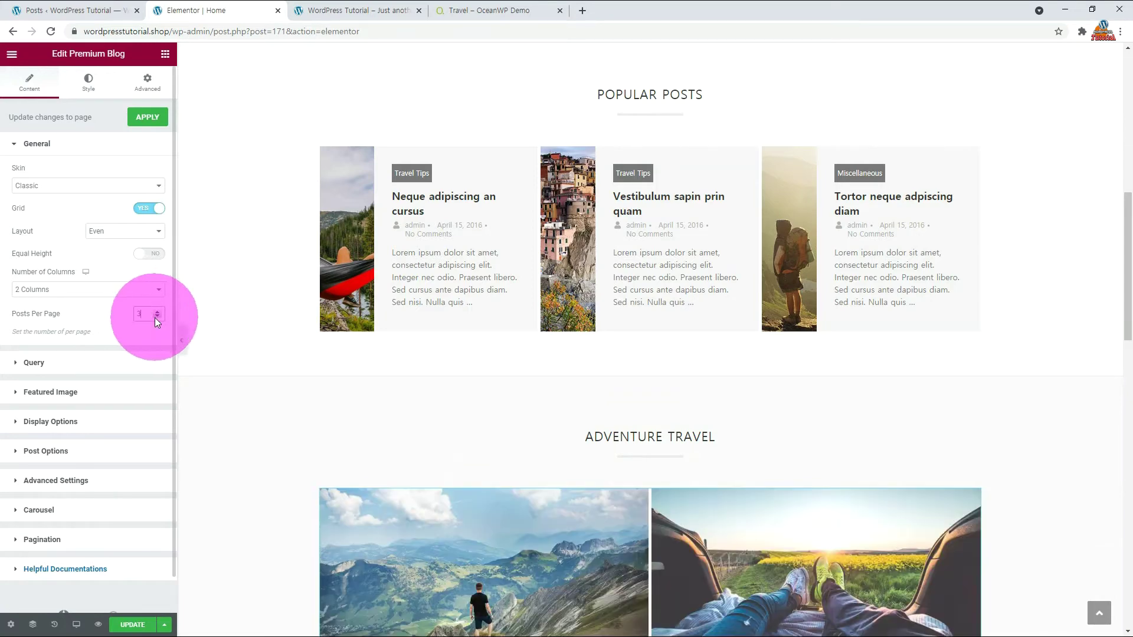
pyautogui.click(153, 290)
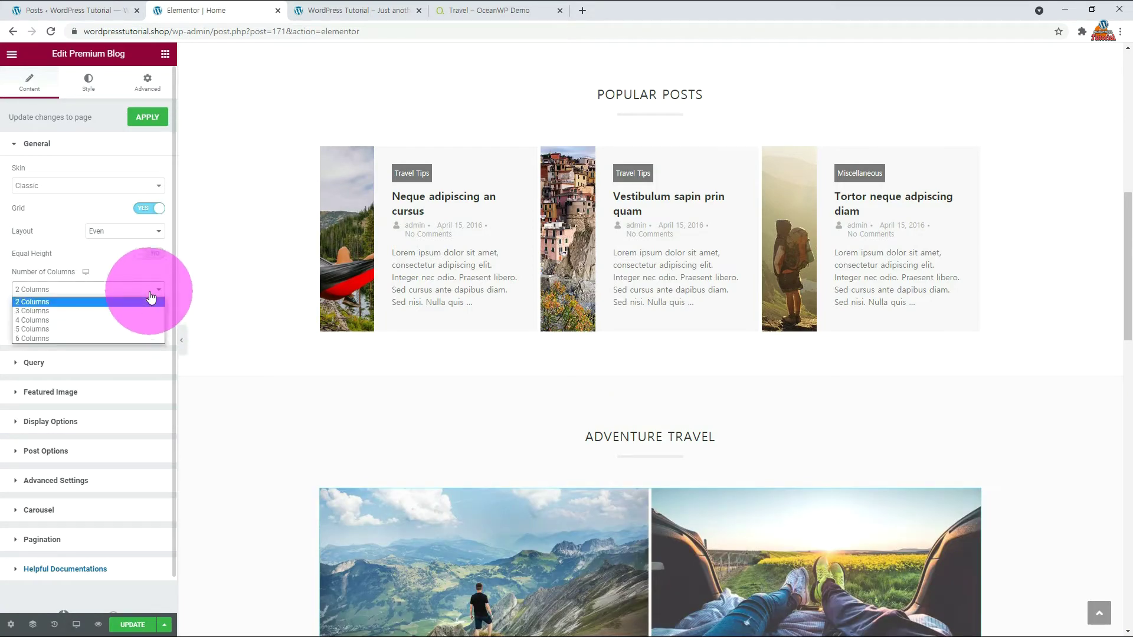
pyautogui.click(75, 311)
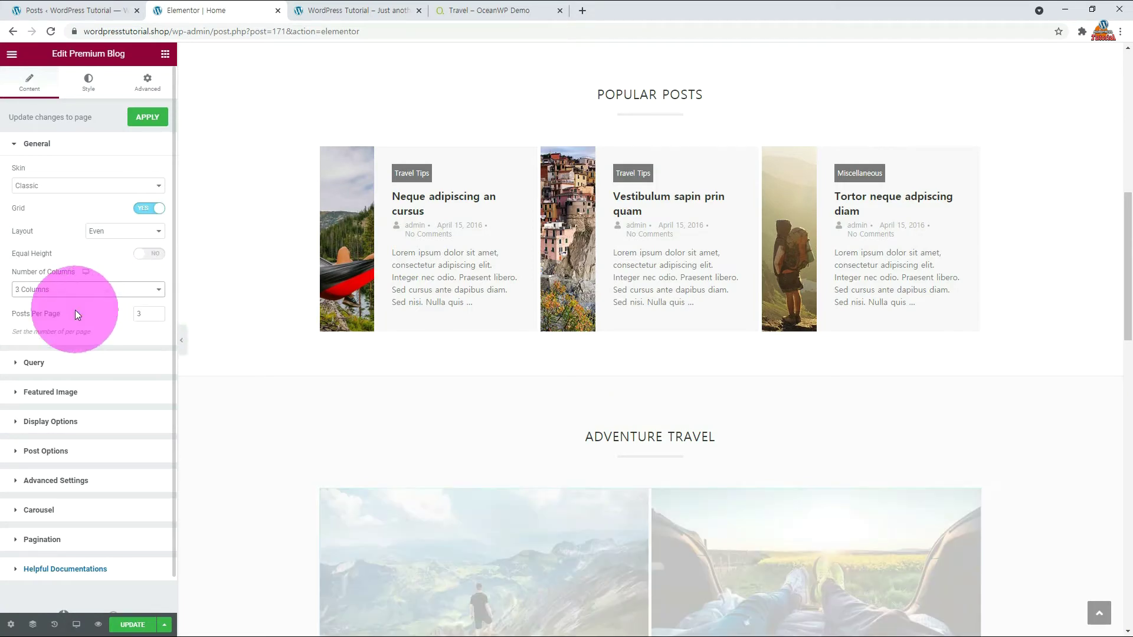
pyautogui.scroll(-4, 238, 328)
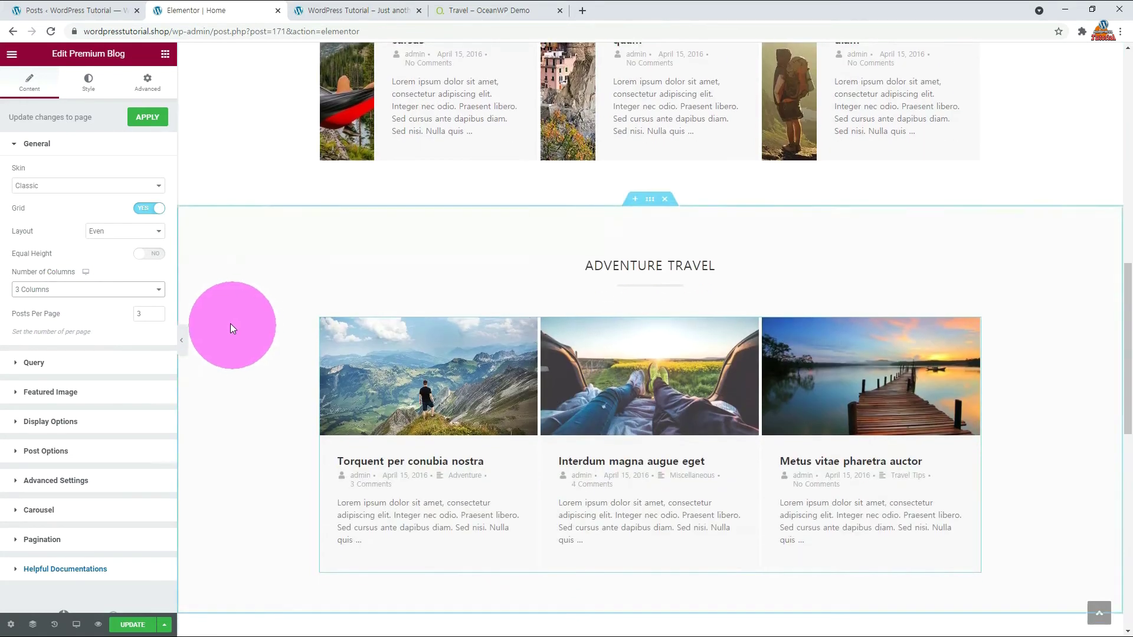
# - Filter the Adventure Travel blog widget's query to match the Adventure category
pyautogui.click(159, 368)
pyautogui.click(155, 263)
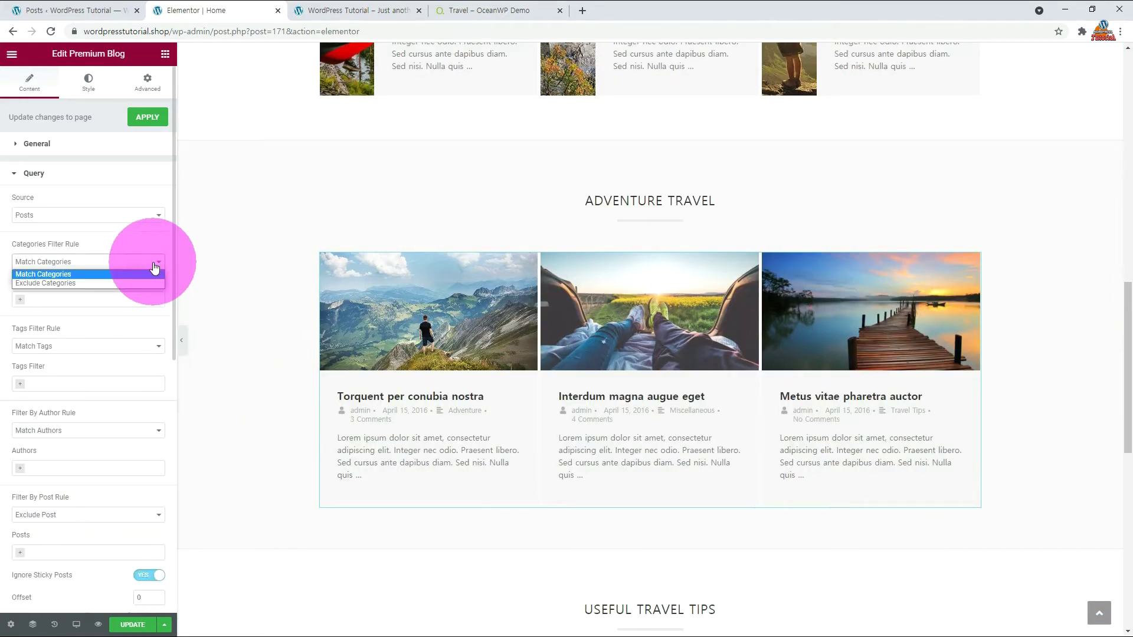
pyautogui.click(155, 273)
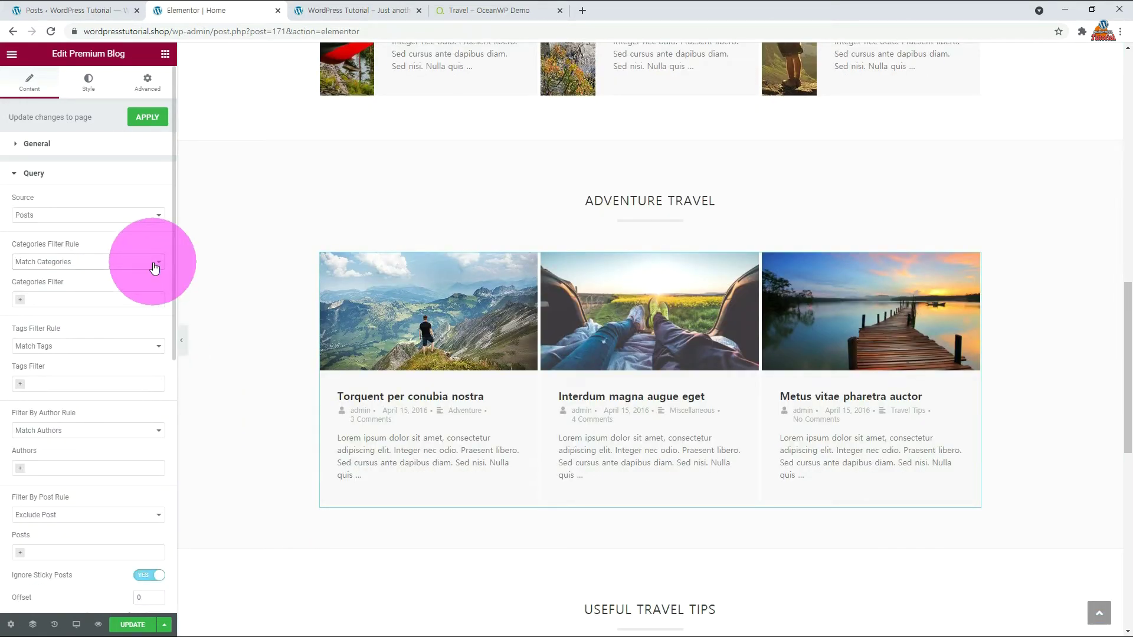
pyautogui.click(20, 301)
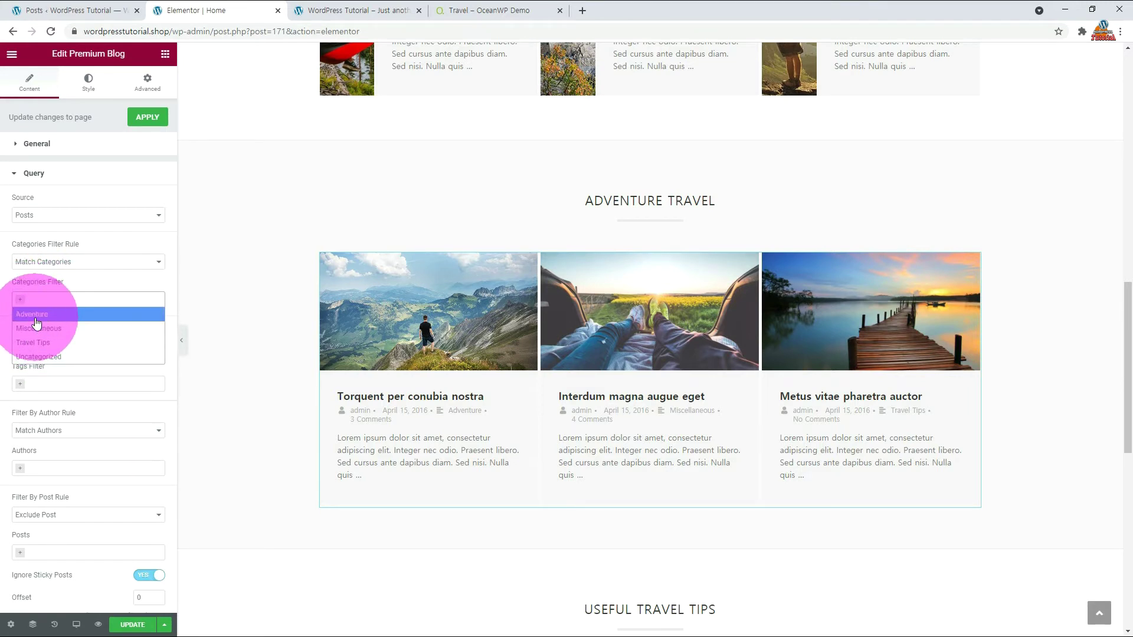
pyautogui.click(34, 315)
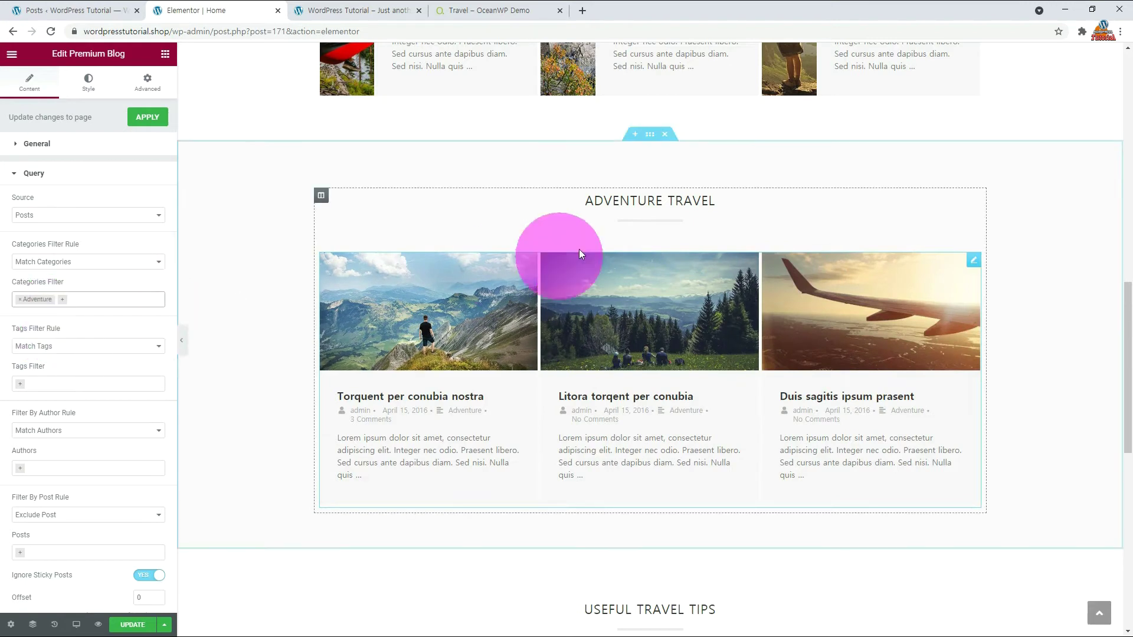
# - Limit the Adventure Travel blog widget to the author admin and exclude the post Torquent per conubia nostra
pyautogui.scroll(-1, 76, 392)
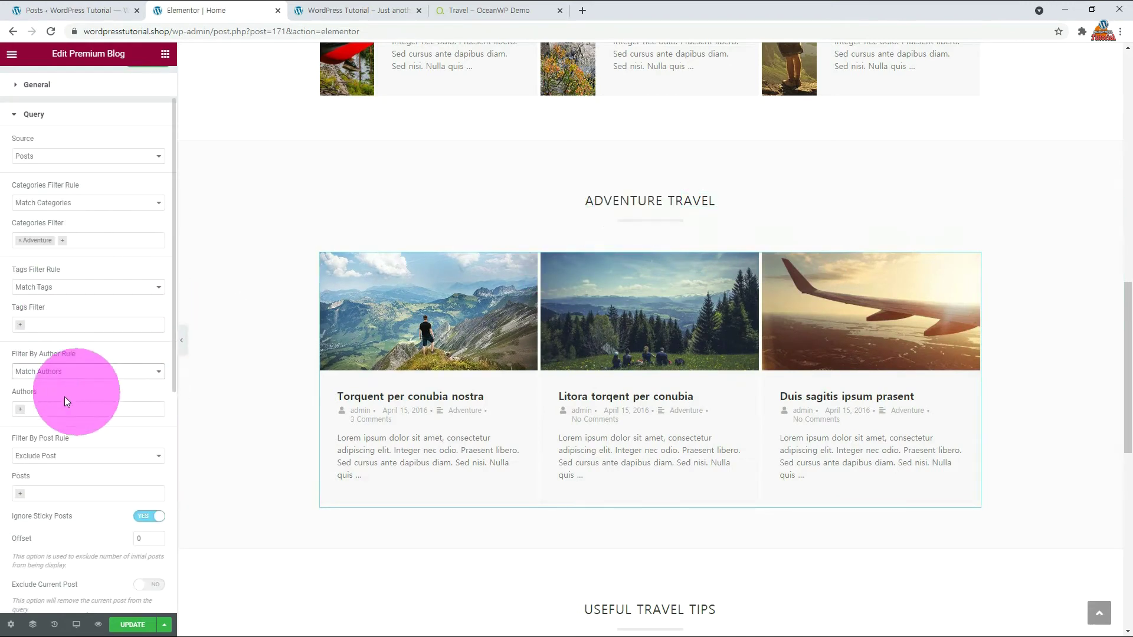
pyautogui.click(18, 413)
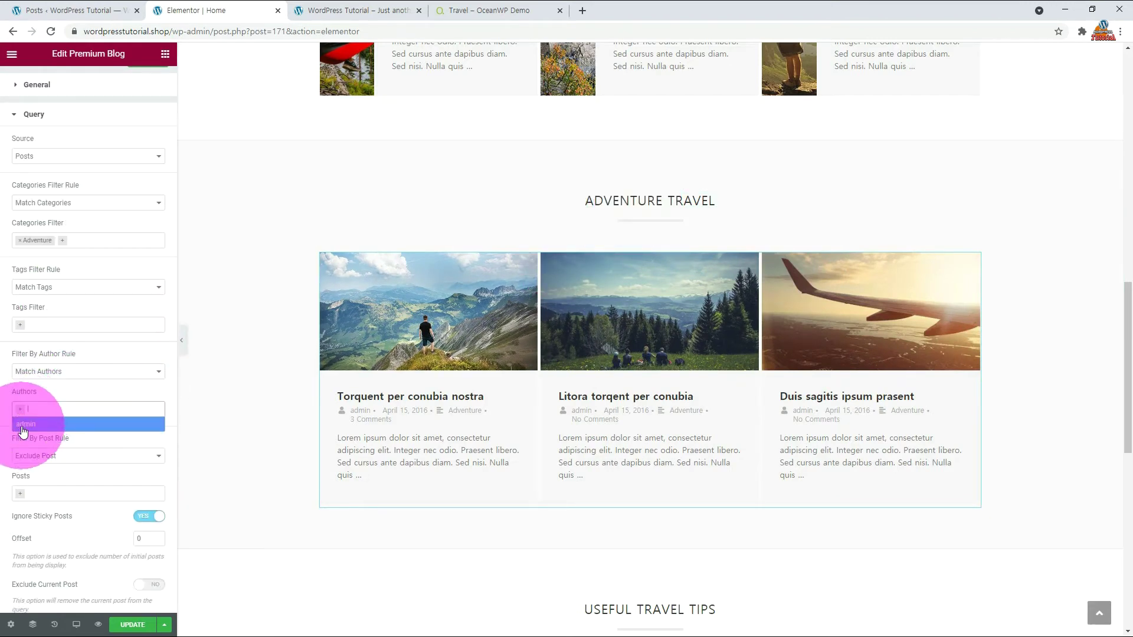
pyautogui.click(23, 424)
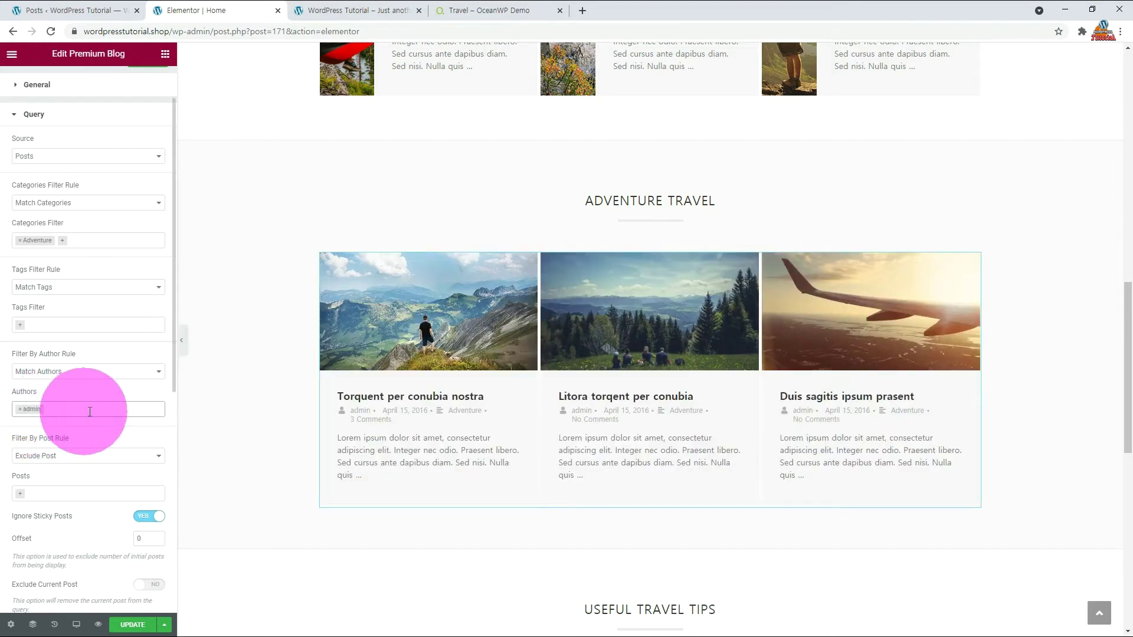
pyautogui.scroll(-1, 100, 410)
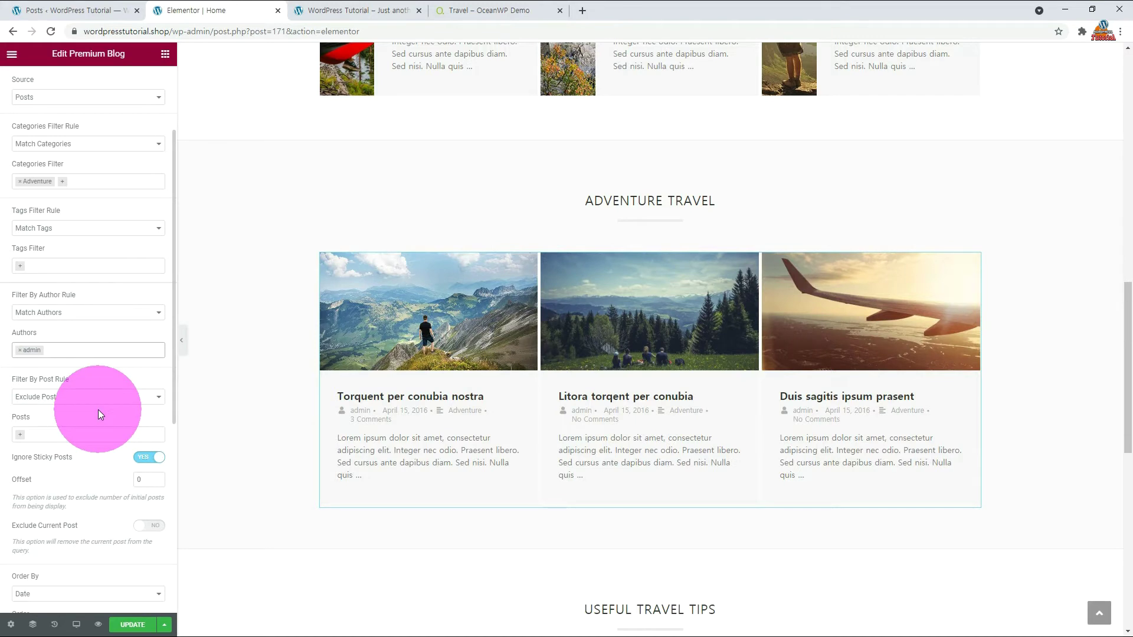
pyautogui.click(22, 436)
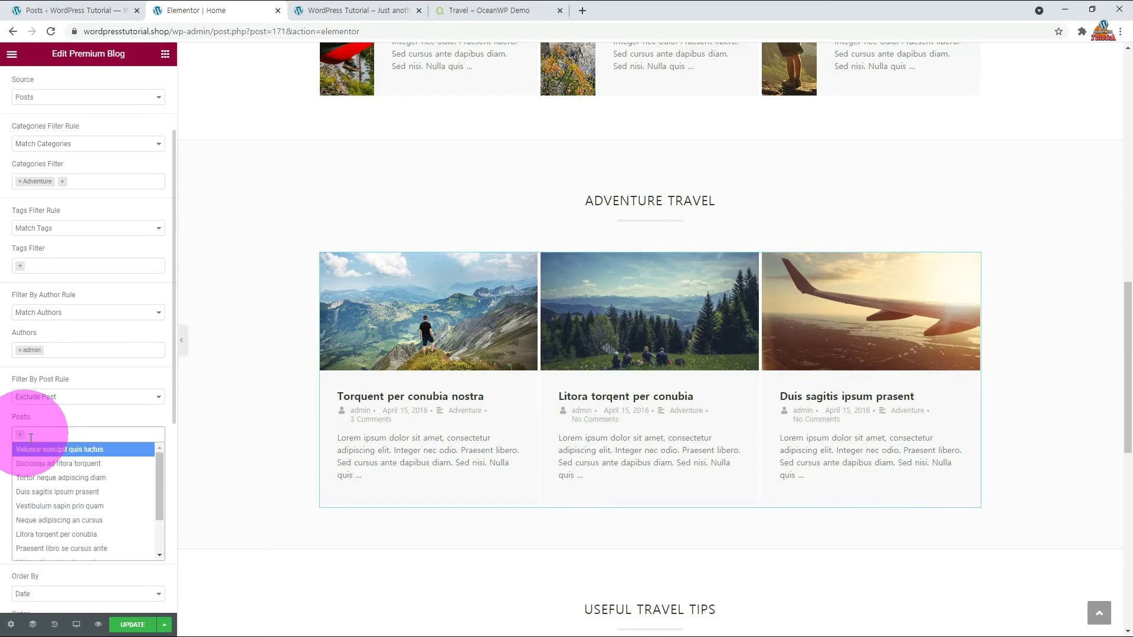
pyautogui.click(35, 455)
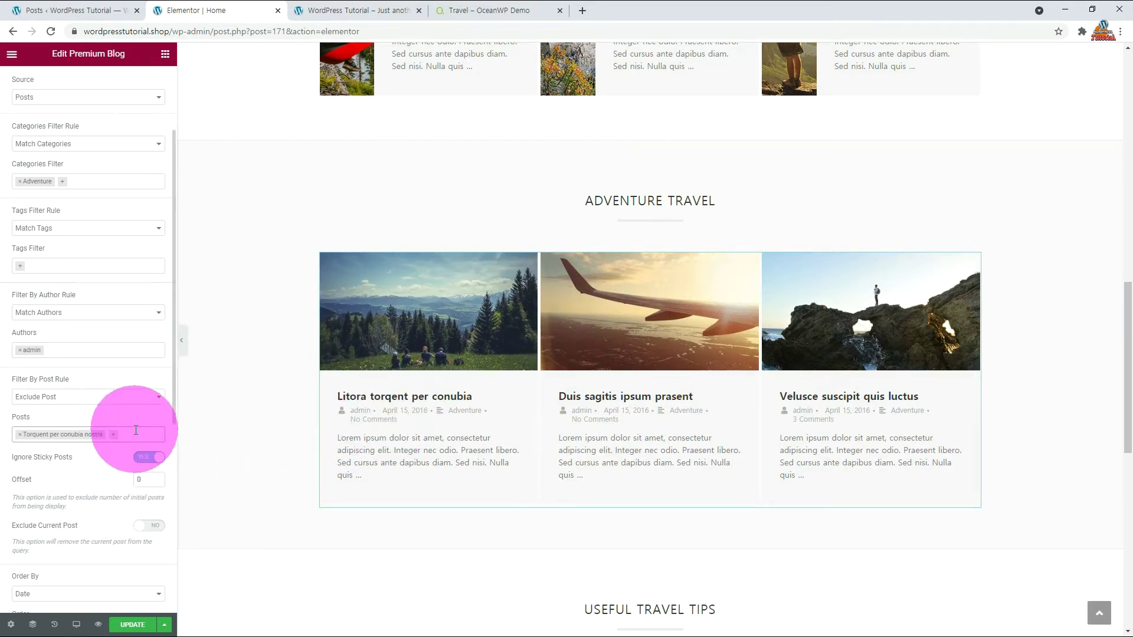
# - Set the Adventure Travel blog widget's post order to Ascending
pyautogui.scroll(-3, 136, 430)
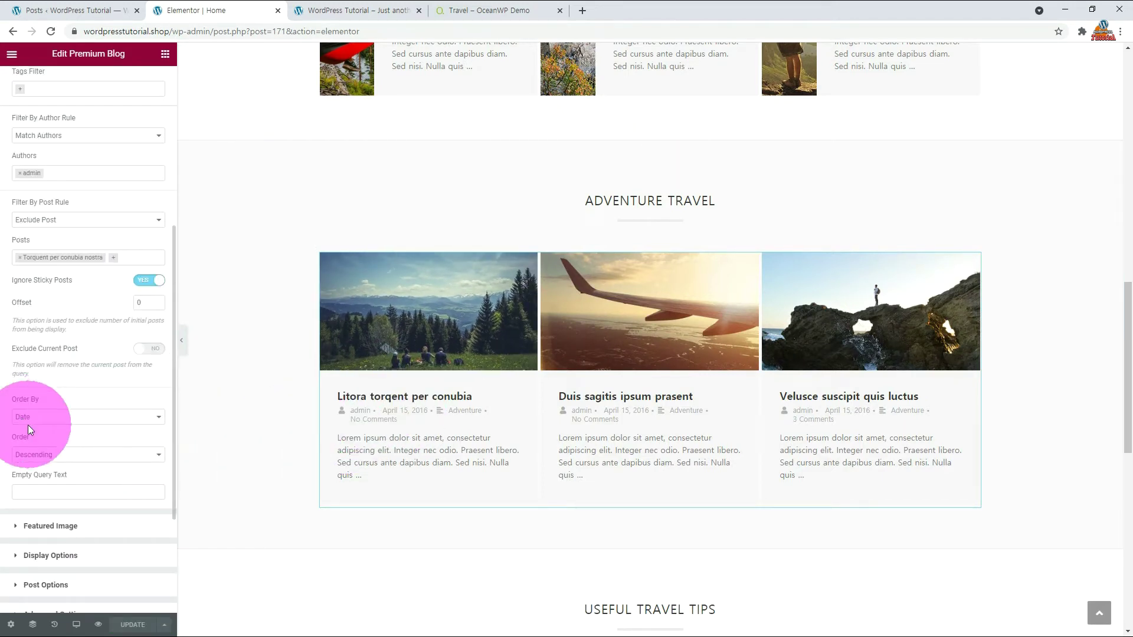
pyautogui.click(150, 459)
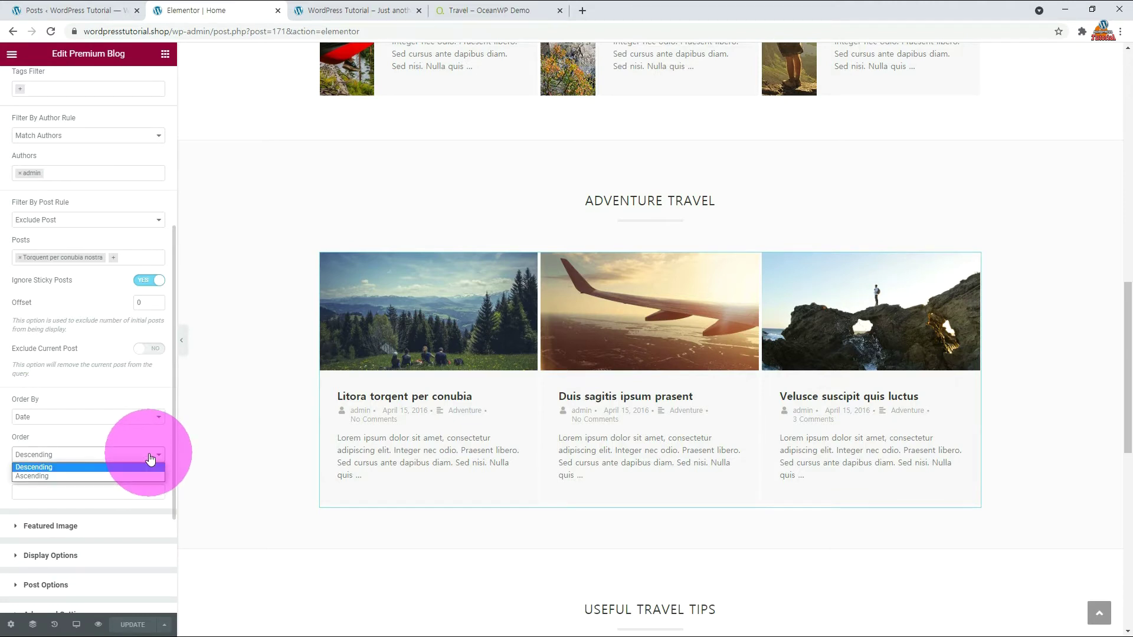
pyautogui.click(72, 477)
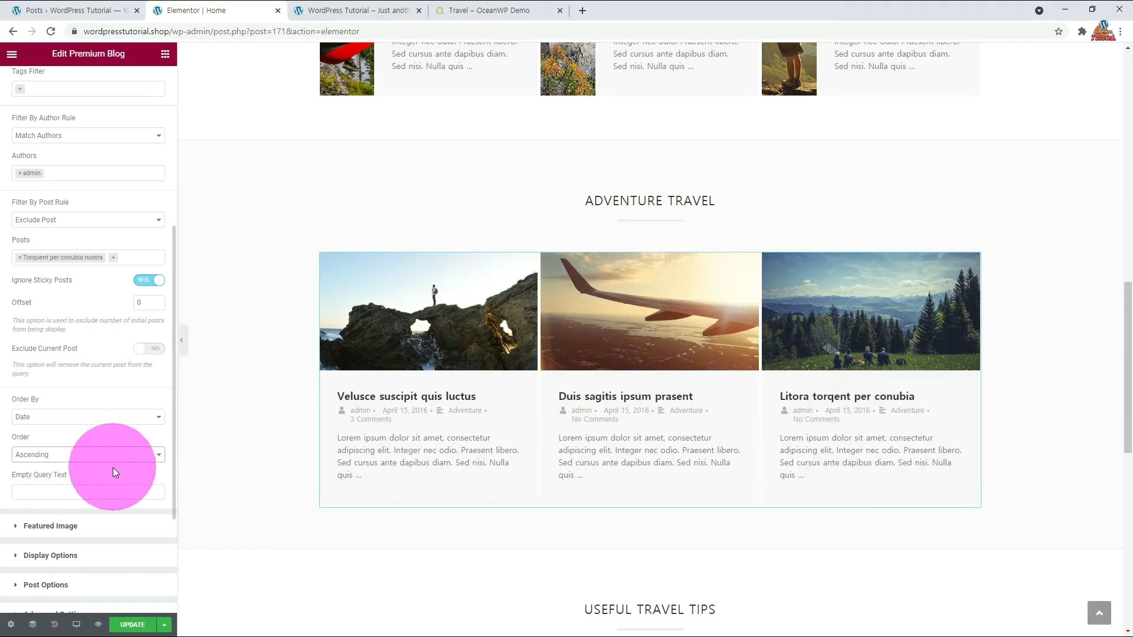
# - Add a Premium Blog widget below the Useful Travel Tips divider, with 3 posts per page in 3 columns and text boxes overlapping the images
pyautogui.moveTo(132, 371); pyautogui.dragTo(533, 377)
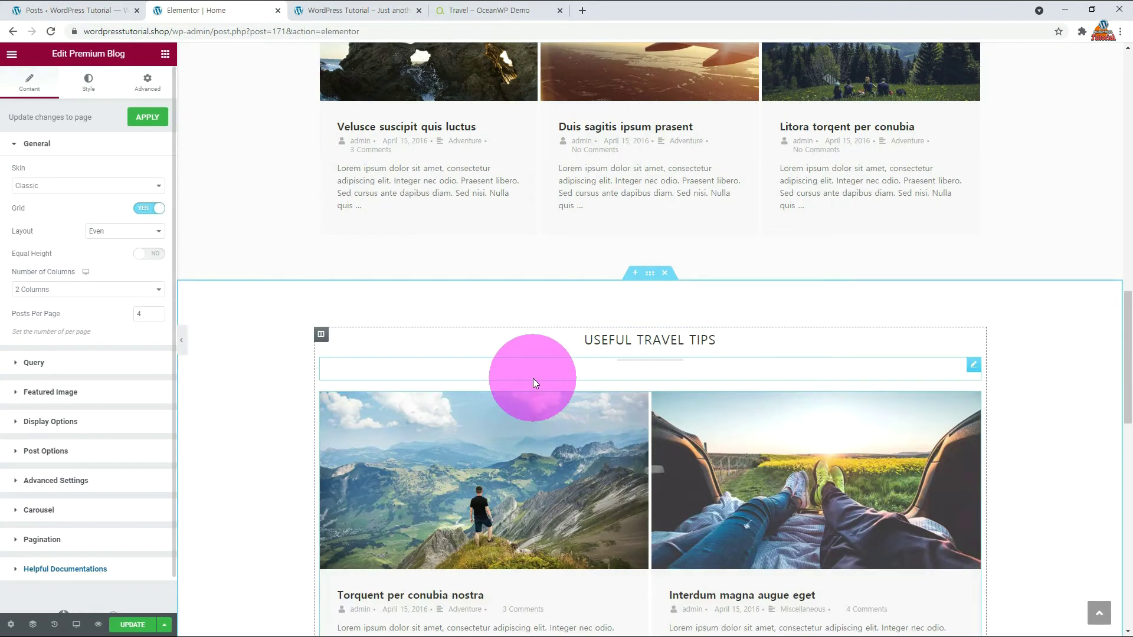
pyautogui.click(158, 317)
pyautogui.click(88, 290)
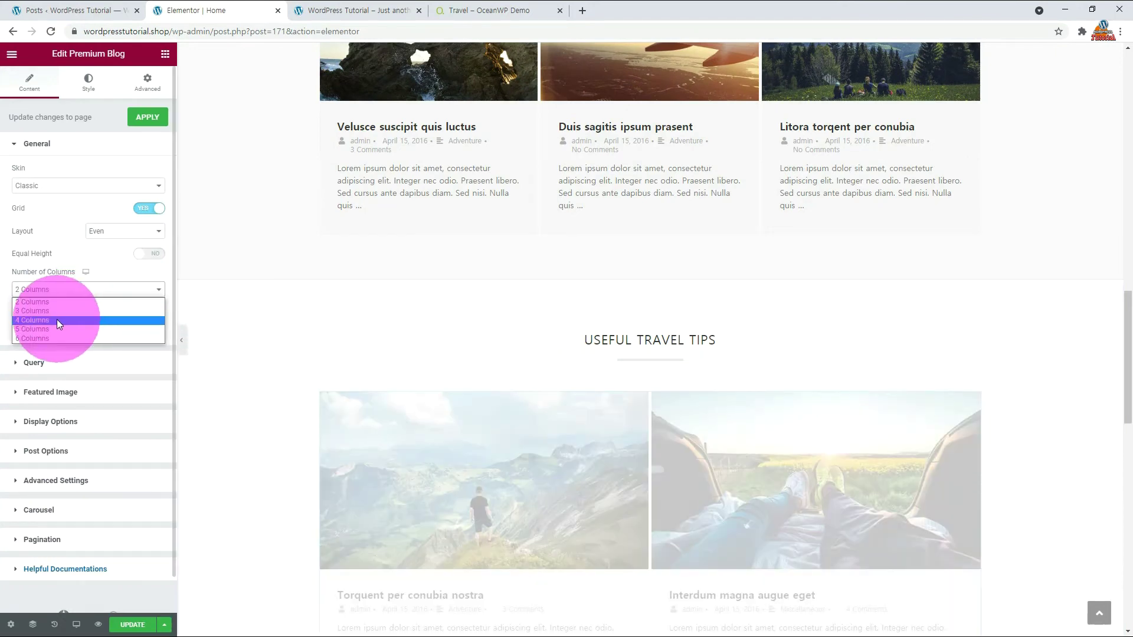
pyautogui.click(58, 320)
# - Filter the Useful Travel Tips blog widget's query to match the Travel Tips category
pyautogui.click(42, 362)
pyautogui.click(21, 301)
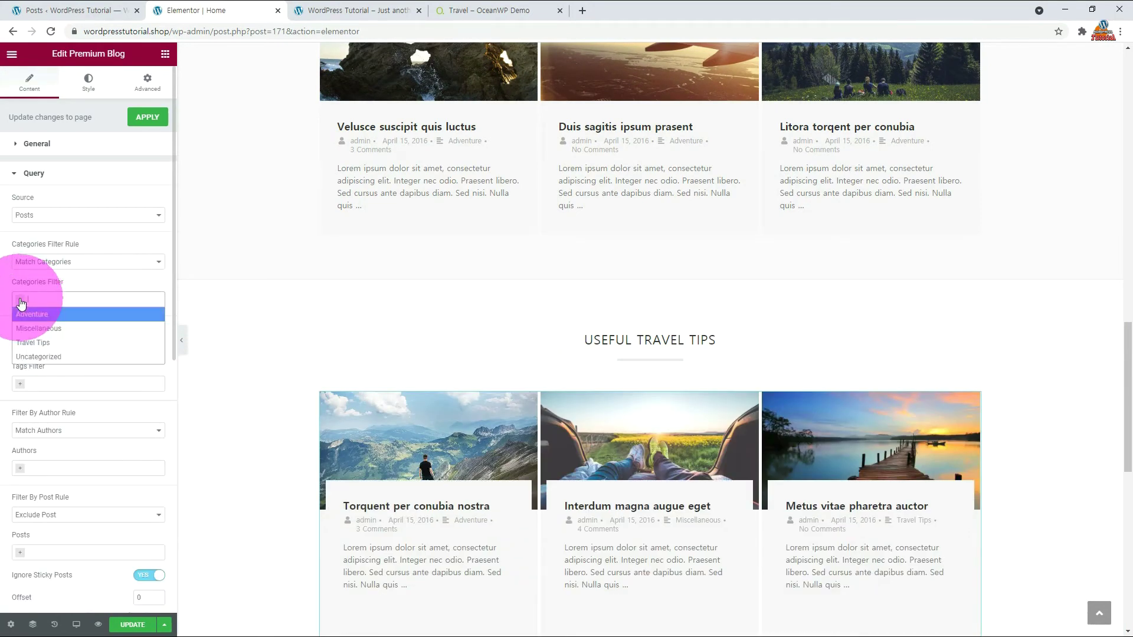
pyautogui.click(24, 348)
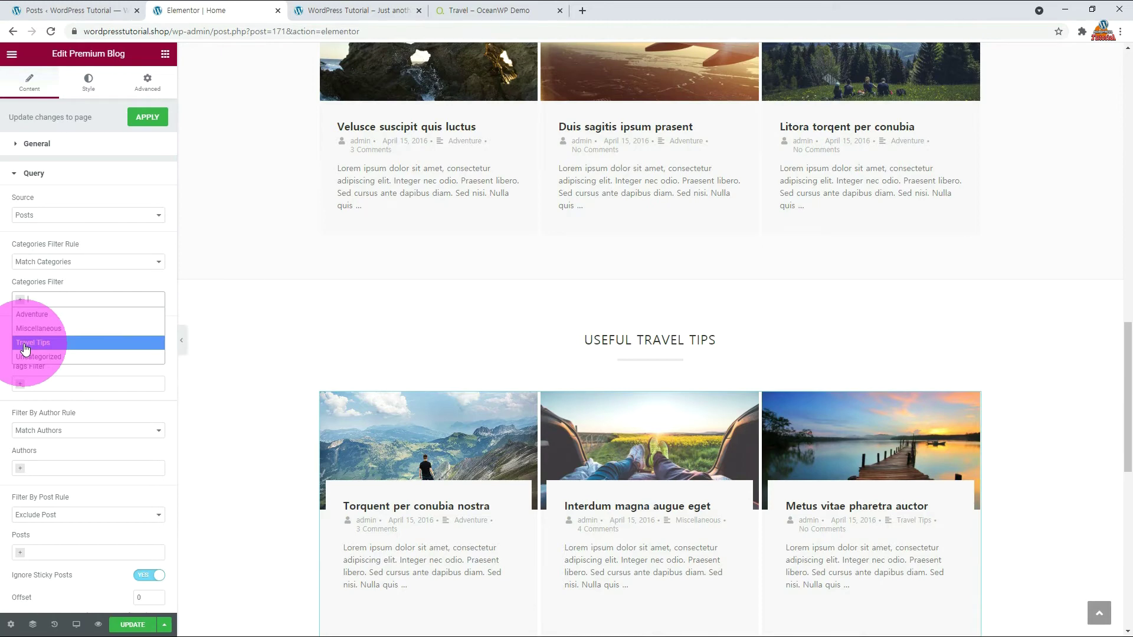
# - Pick the Travel Tips category in the blog widget's category filter and keep its featured images shown at Full size
pyautogui.click(25, 348)
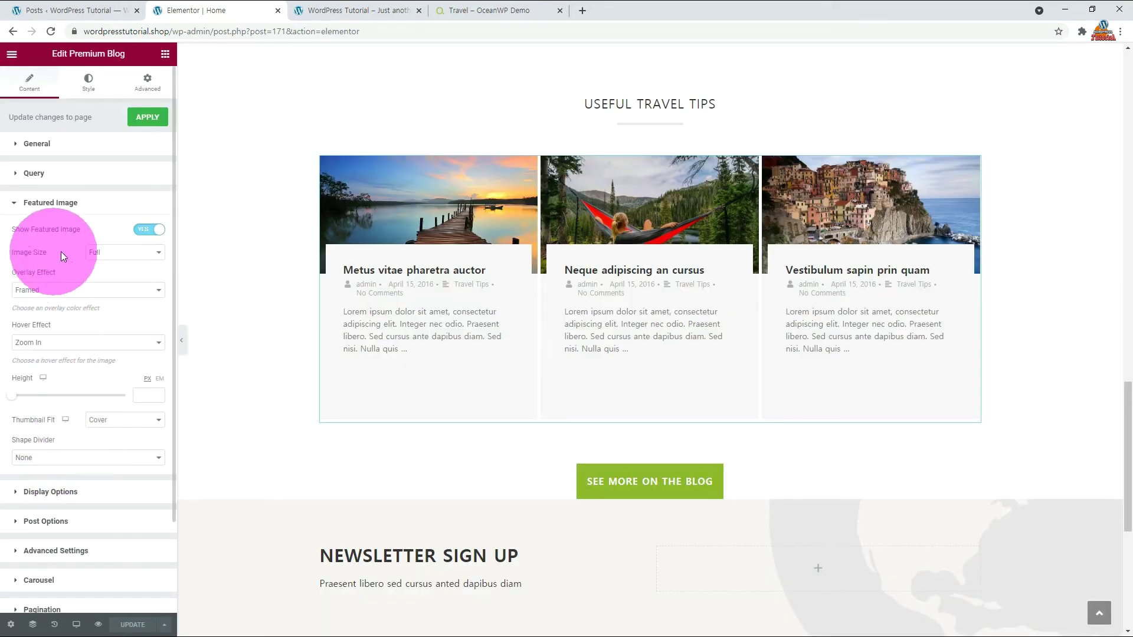
pyautogui.click(148, 229)
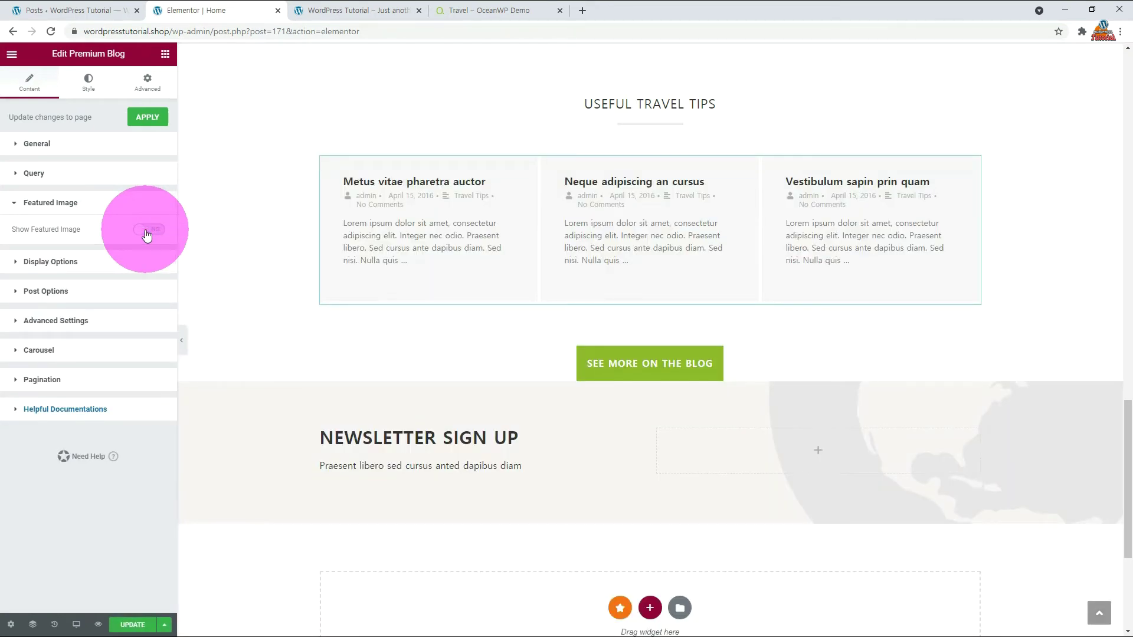
pyautogui.click(148, 232)
pyautogui.click(140, 254)
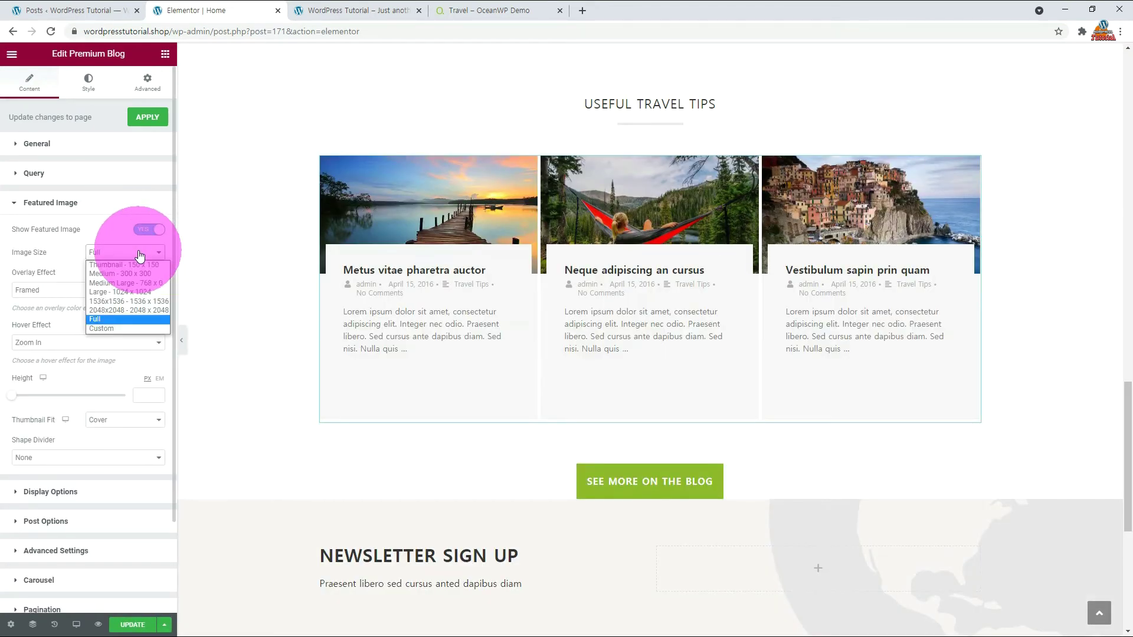
pyautogui.click(139, 260)
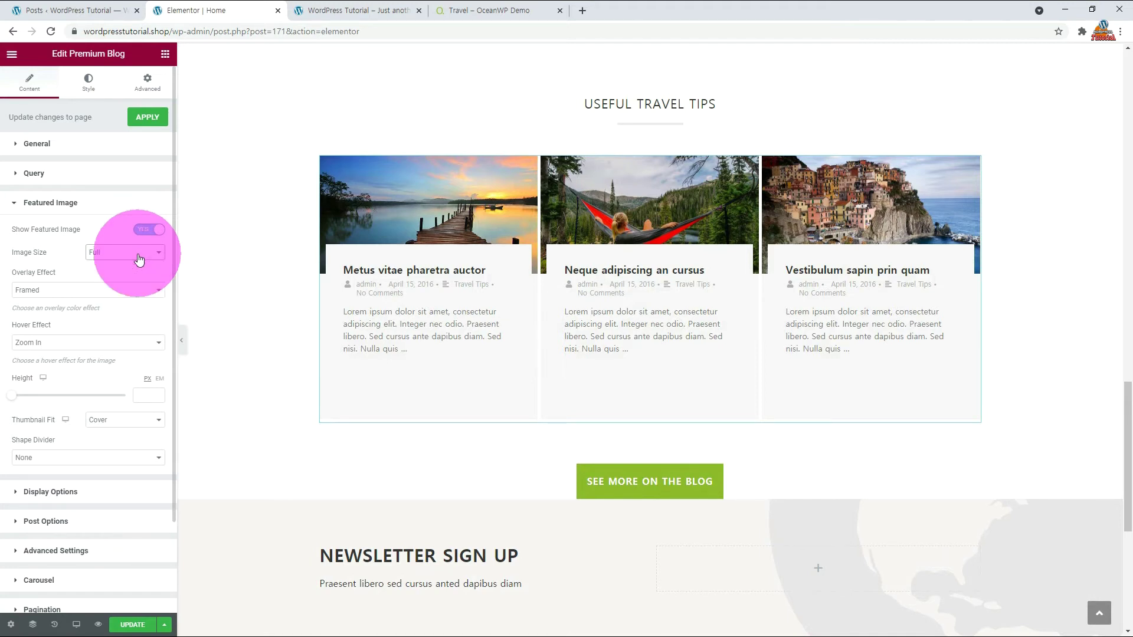
# - Set the Useful Travel Tips featured images' overlay effect to Diagonal and their hover effect to Blur
pyautogui.click(87, 292)
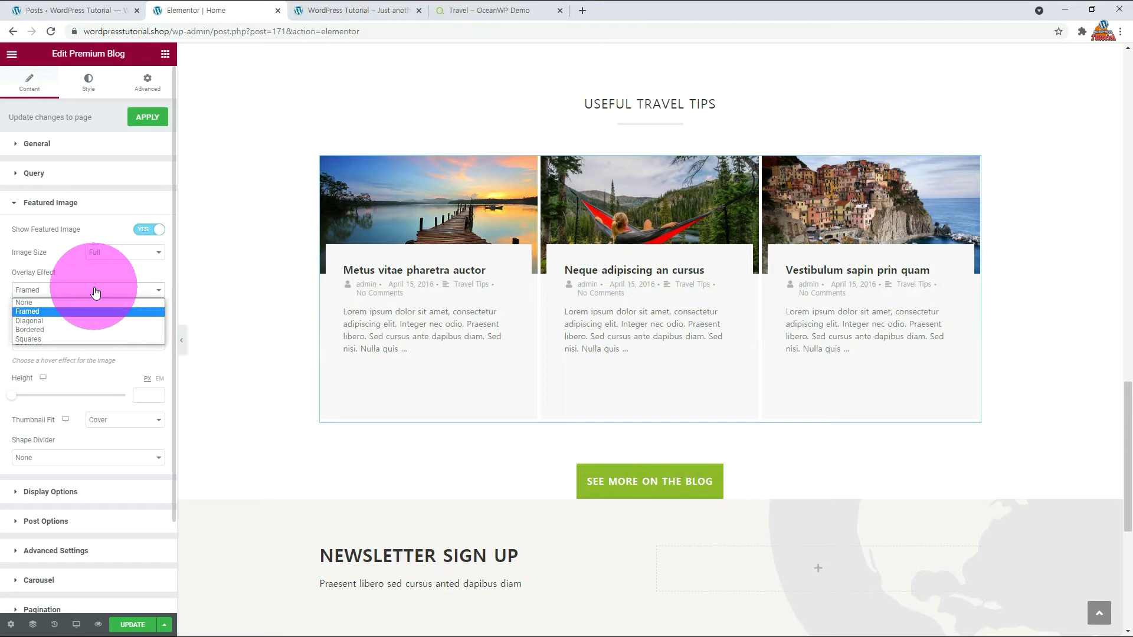
pyautogui.click(122, 311)
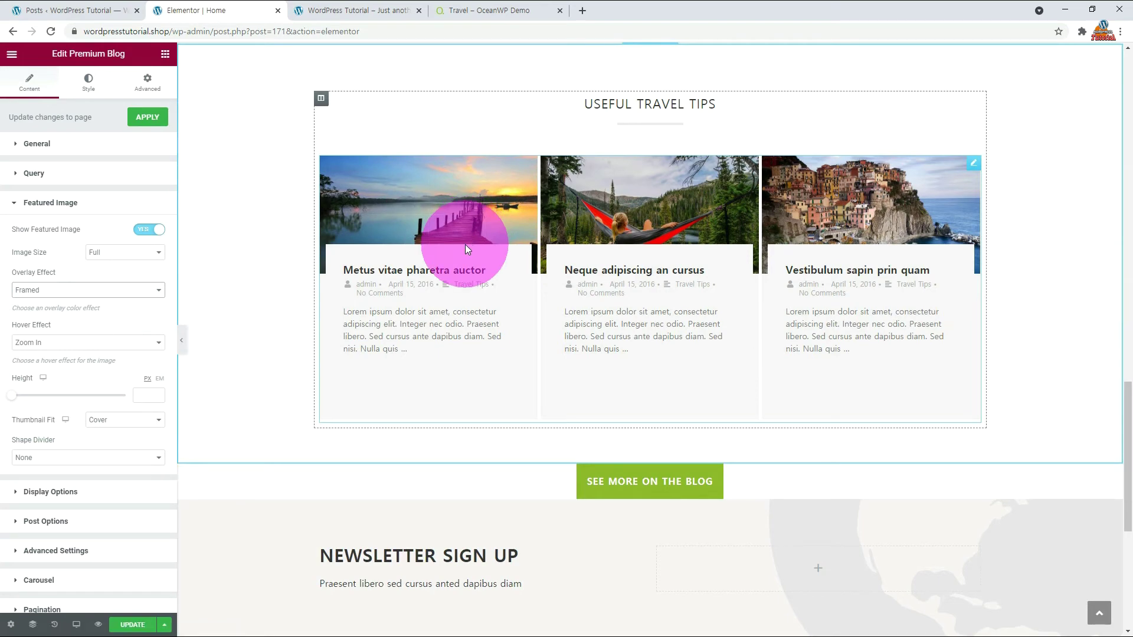
pyautogui.click(126, 290)
pyautogui.click(76, 324)
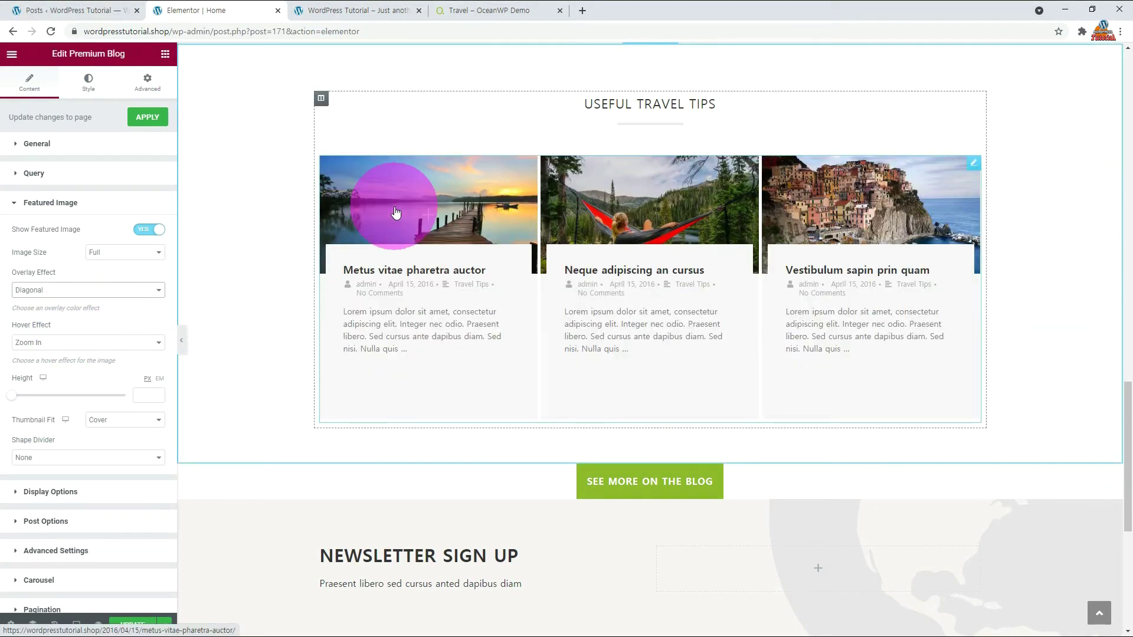
pyautogui.click(80, 348)
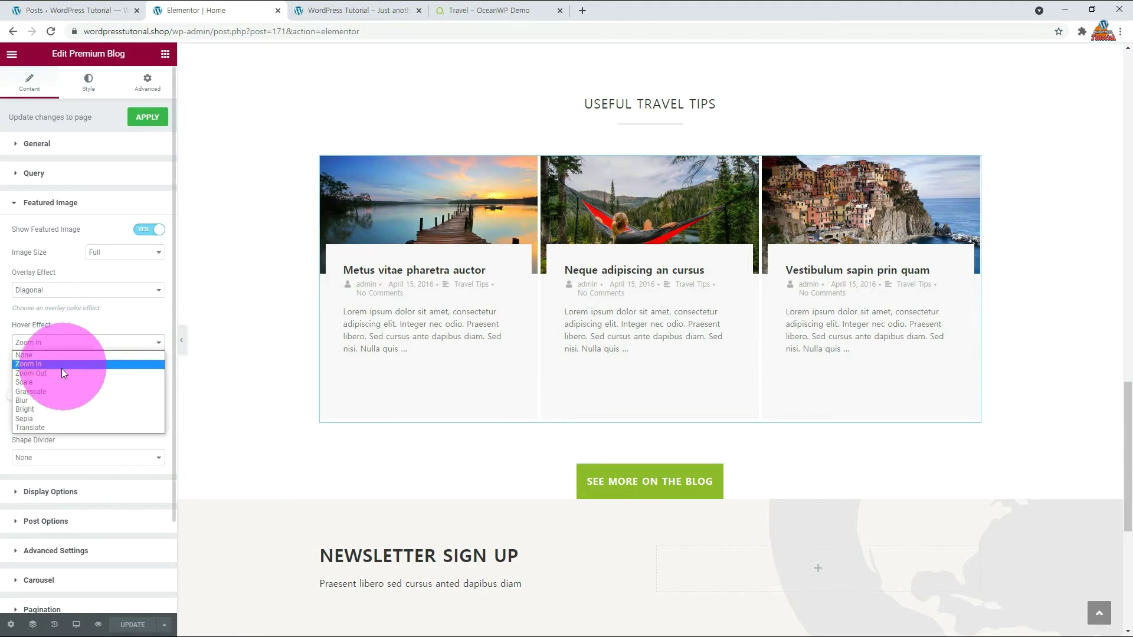
pyautogui.click(55, 400)
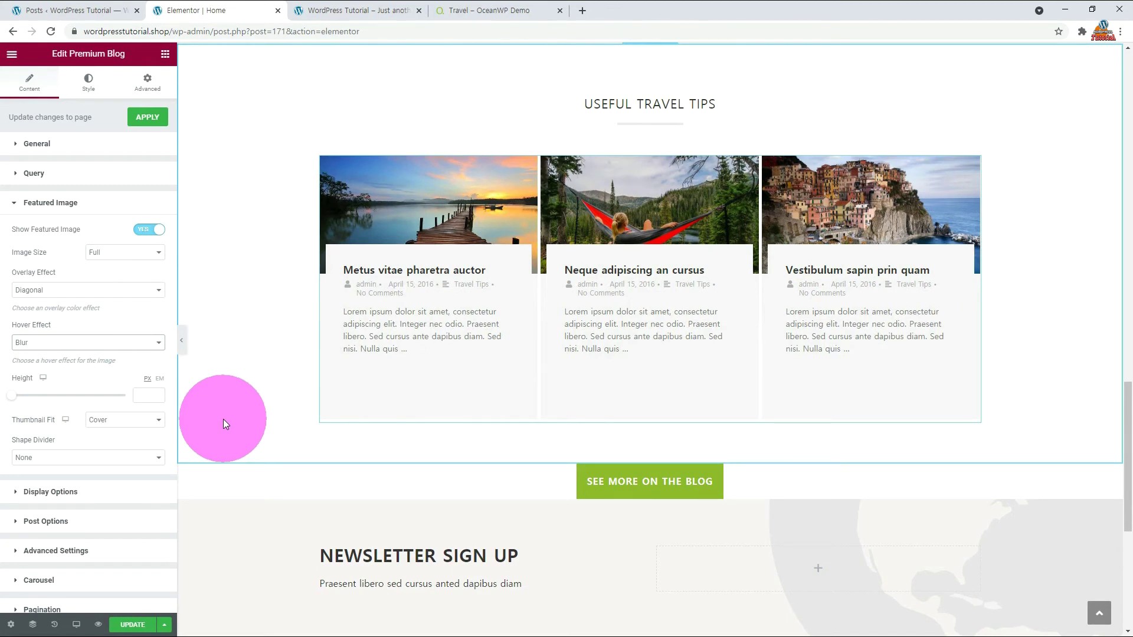
# - Set the shape divider of the Useful Travel Tips featured images to Tilt, keeping the thumbnail fit at Cover
pyautogui.click(145, 422)
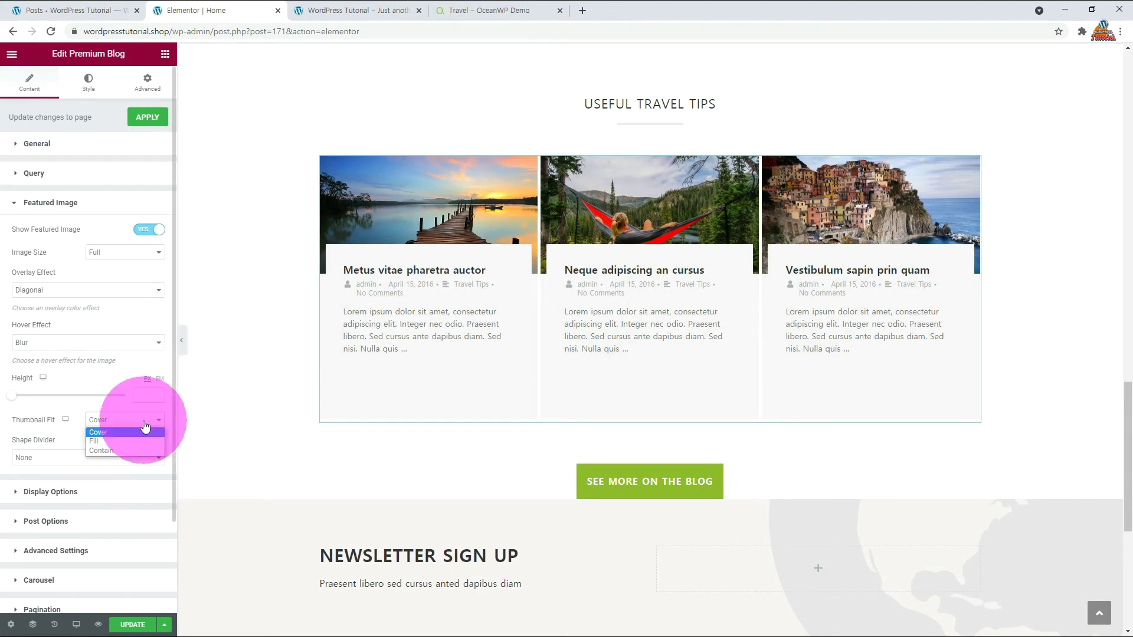
pyautogui.click(119, 440)
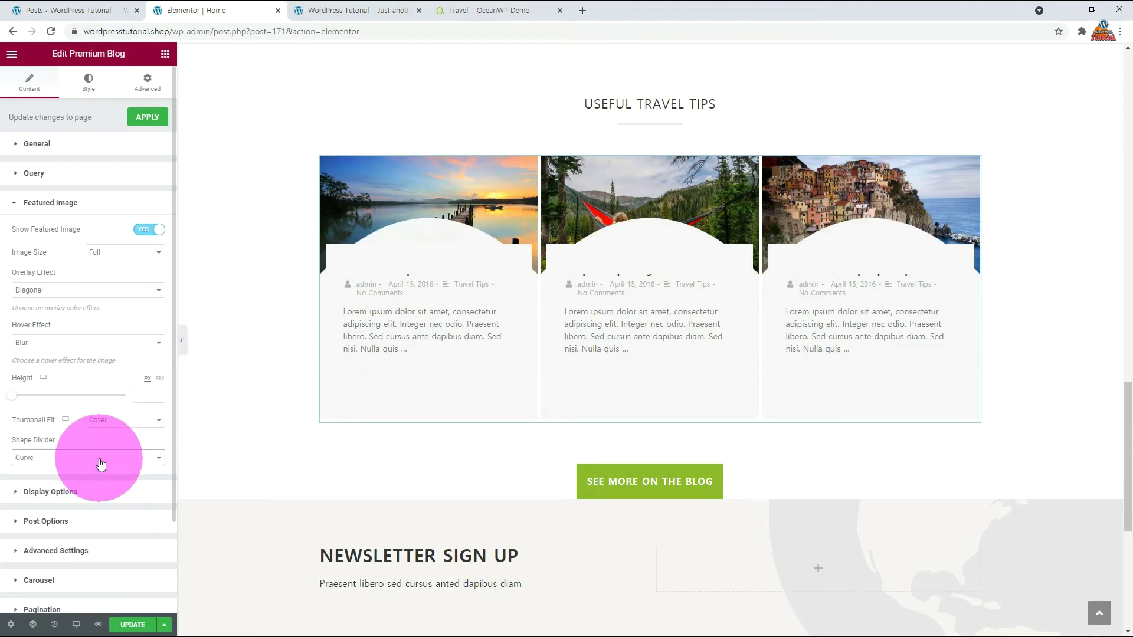
pyautogui.click(101, 465)
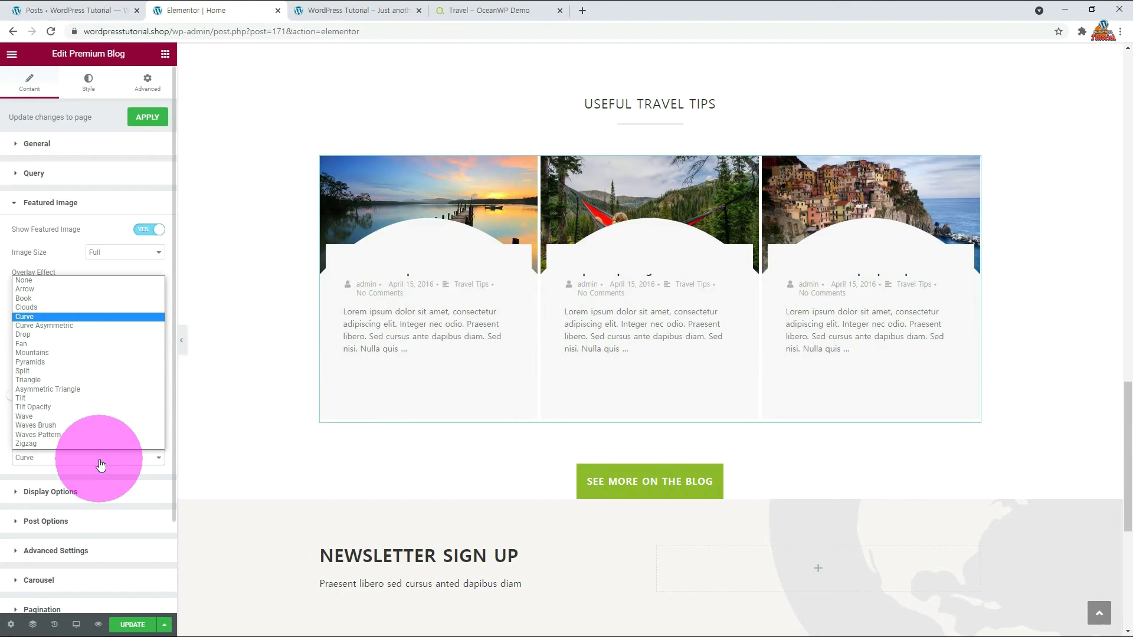
pyautogui.click(115, 399)
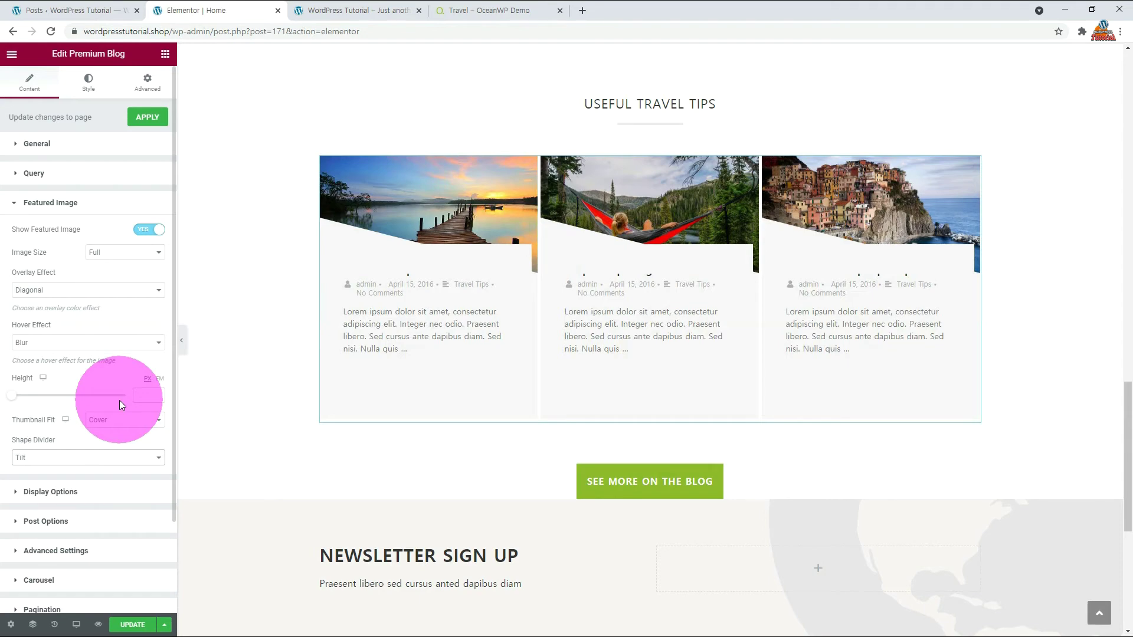
# - Try shorter excerpt lengths such as 12 on the Useful Travel Tips posts and restore the length to 22 with post content shown
pyautogui.click(47, 491)
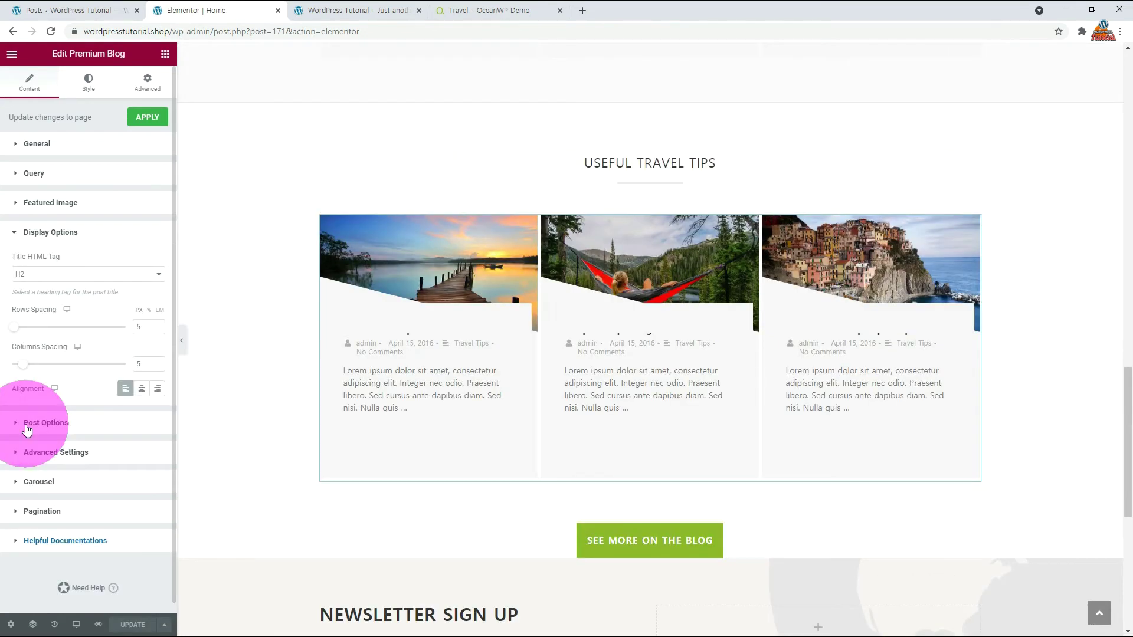
pyautogui.click(26, 424)
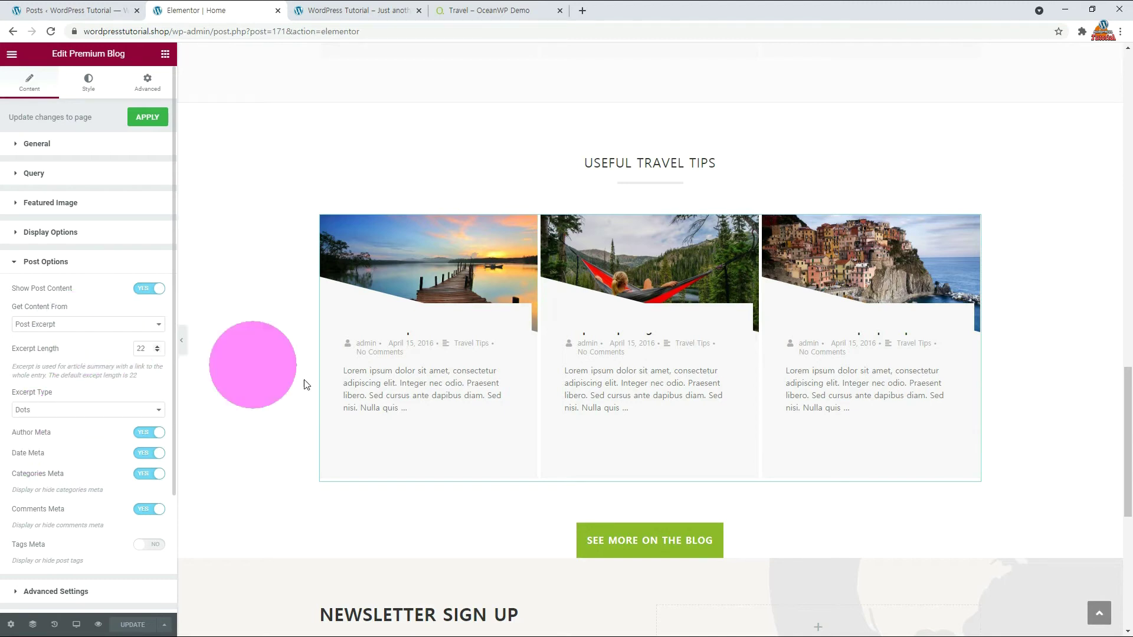
pyautogui.click(157, 352)
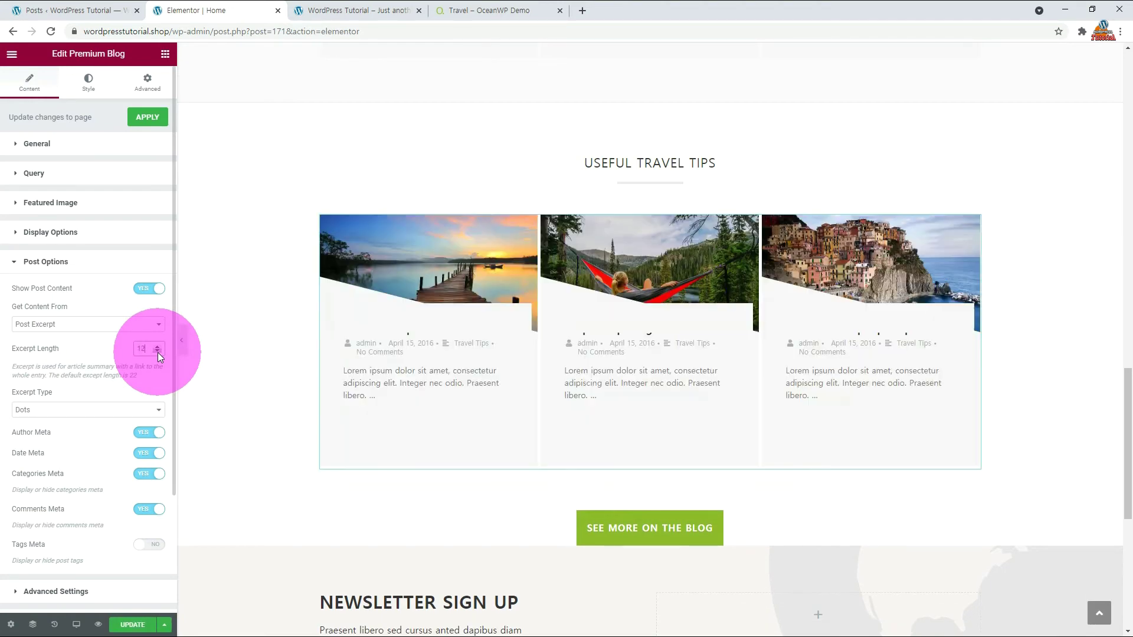
pyautogui.click(157, 346)
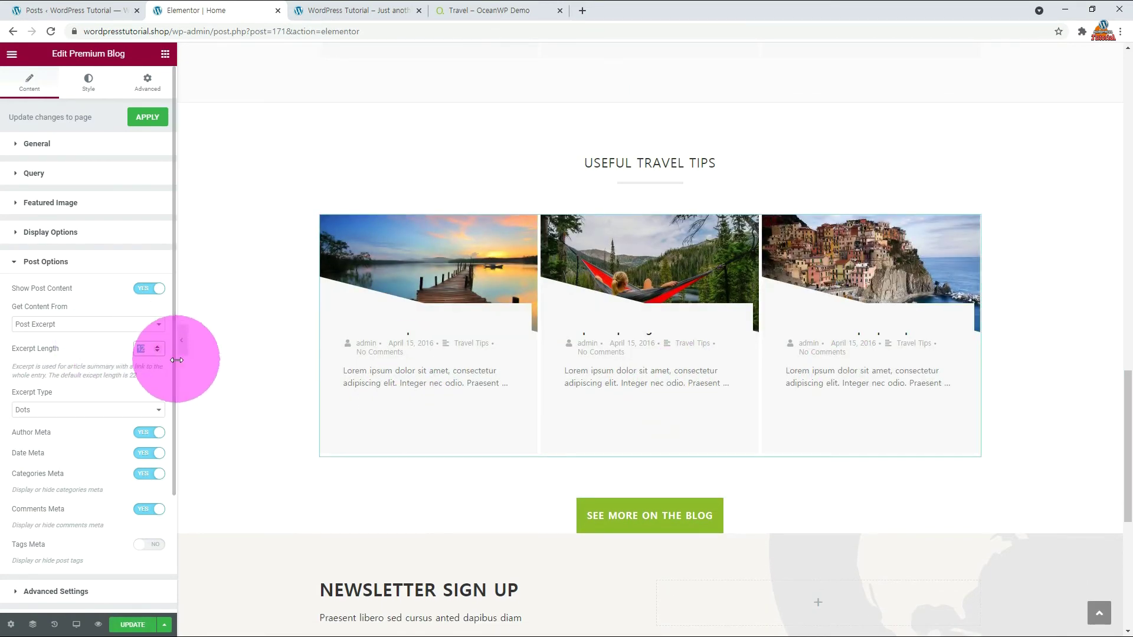
pyautogui.click(146, 289)
pyautogui.click(146, 288)
# - Try the Link excerpt type on the Useful Travel Tips posts and switch the excerpt type back to Dots
pyautogui.click(131, 411)
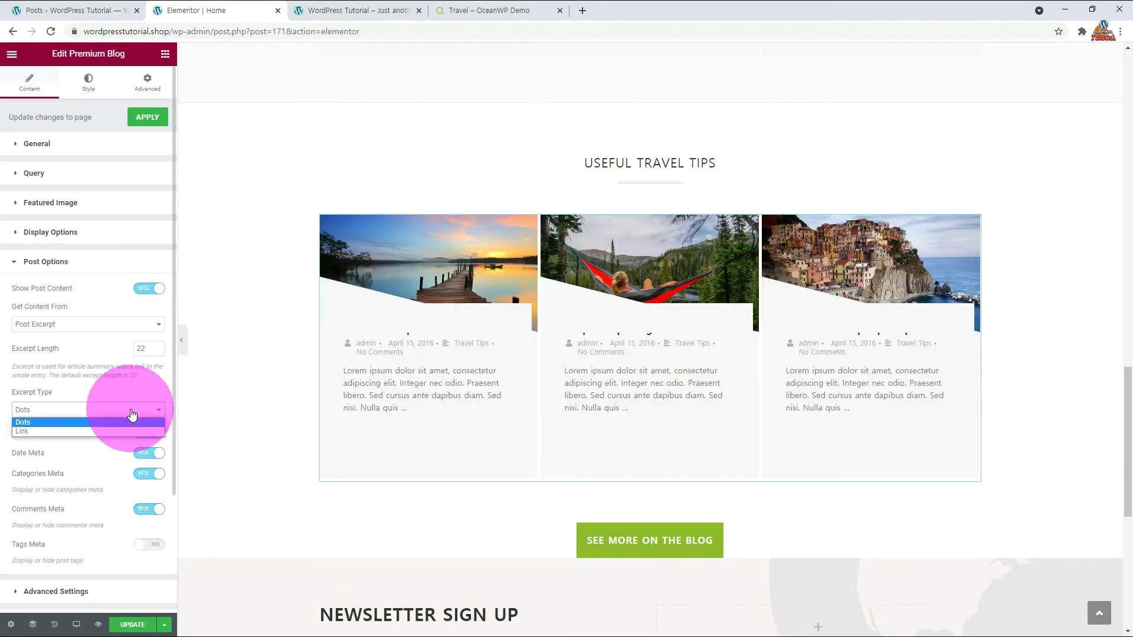
pyautogui.click(78, 432)
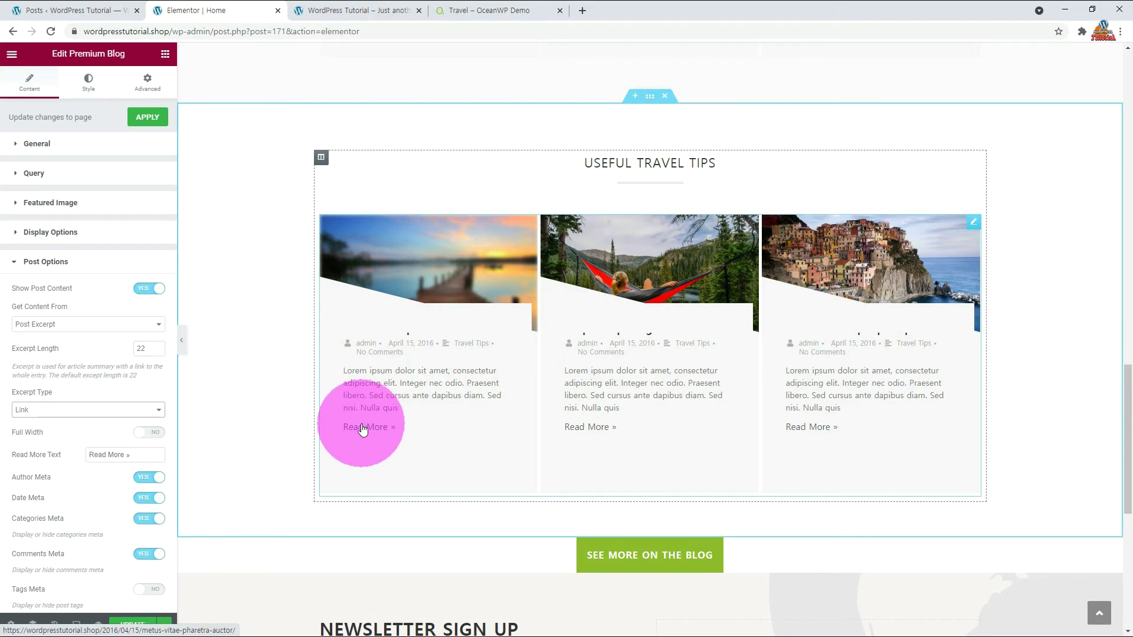
pyautogui.click(96, 415)
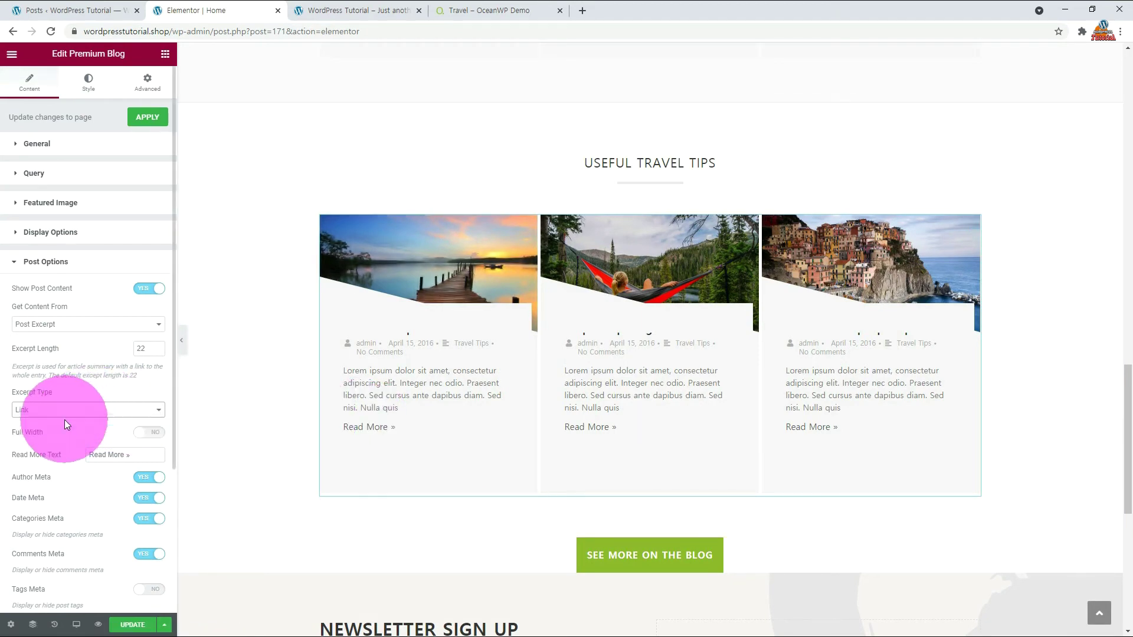
pyautogui.click(64, 422)
# - Hide the comments meta on the Useful Travel Tips posts while keeping the author meta shown
pyautogui.scroll(-2, 65, 419)
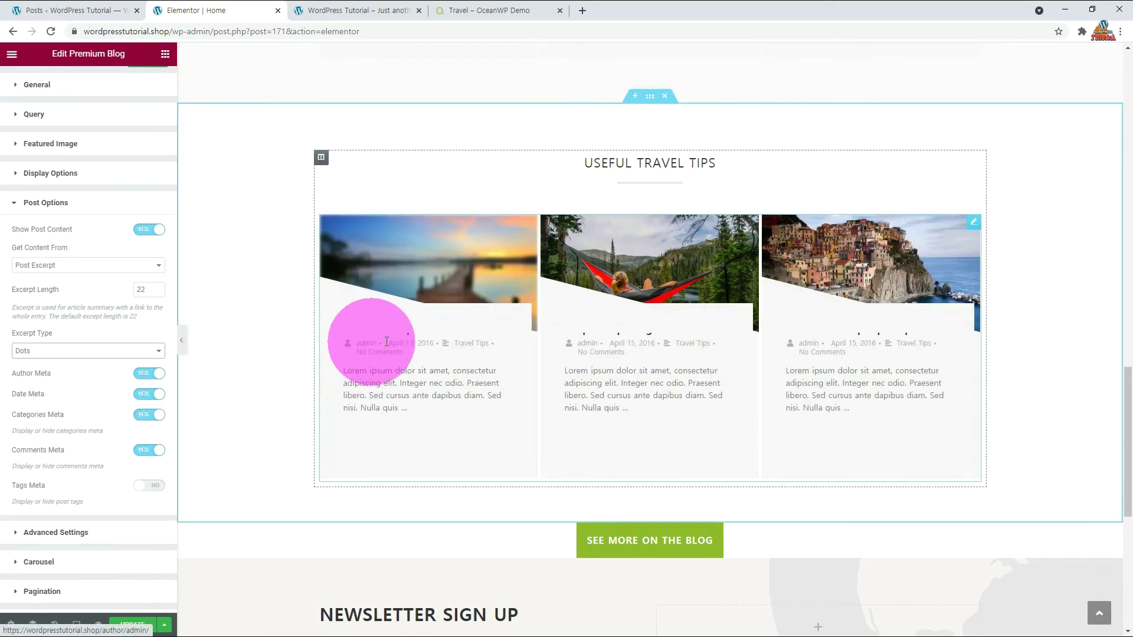
pyautogui.click(147, 375)
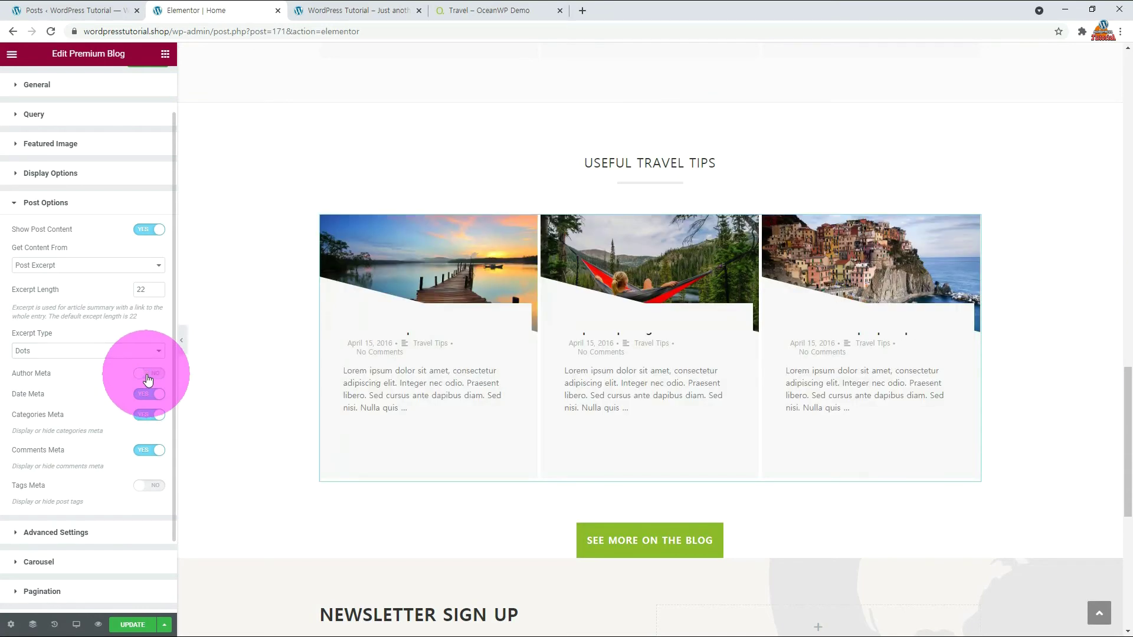
pyautogui.click(141, 452)
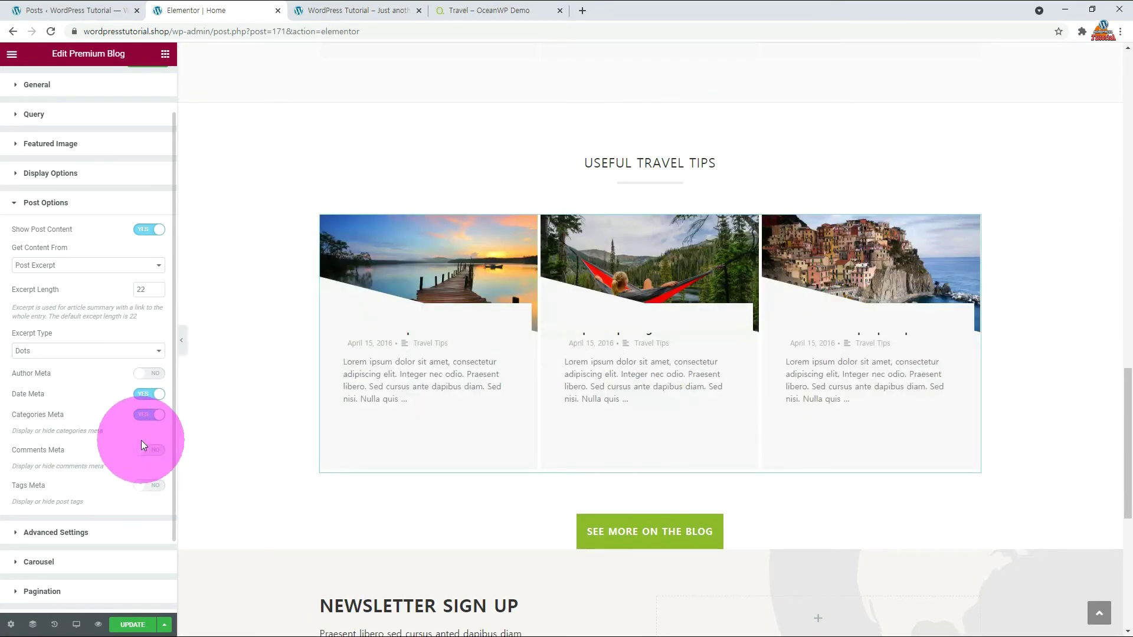
pyautogui.click(148, 376)
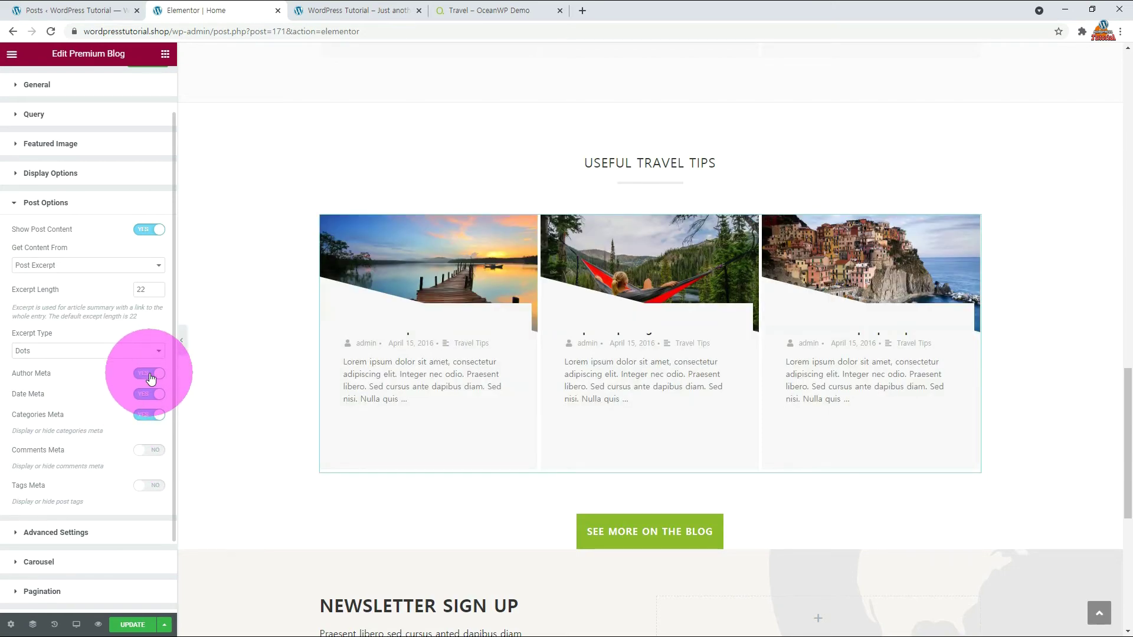
# - Enable loading more posts on scroll for the Useful Travel Tips blog widget, with 3 posts per page
pyautogui.click(115, 532)
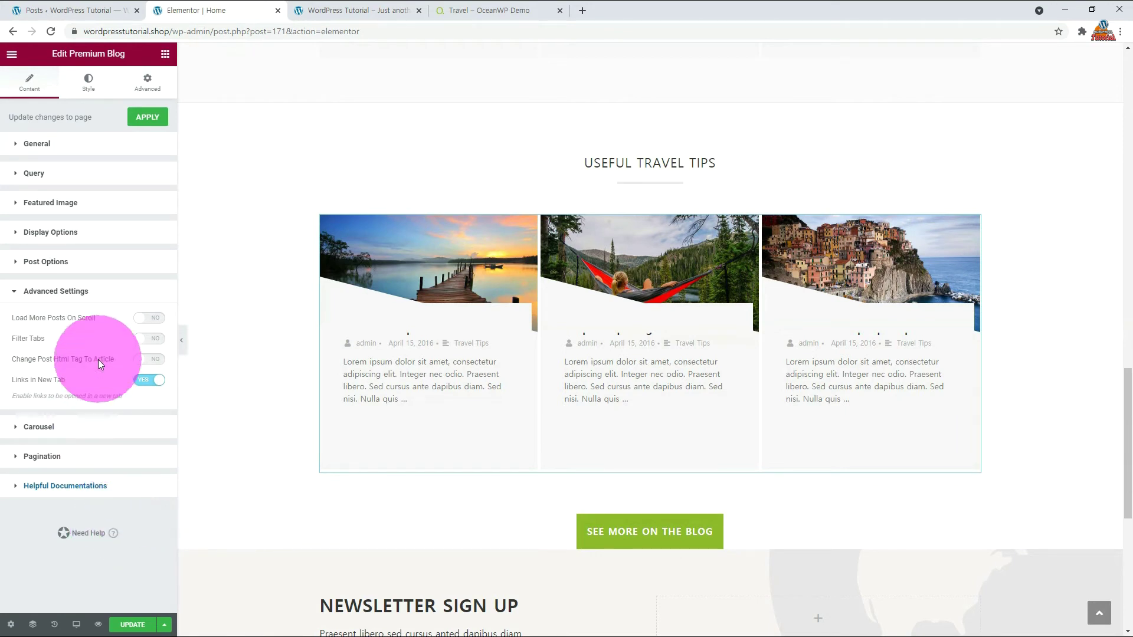
pyautogui.click(150, 319)
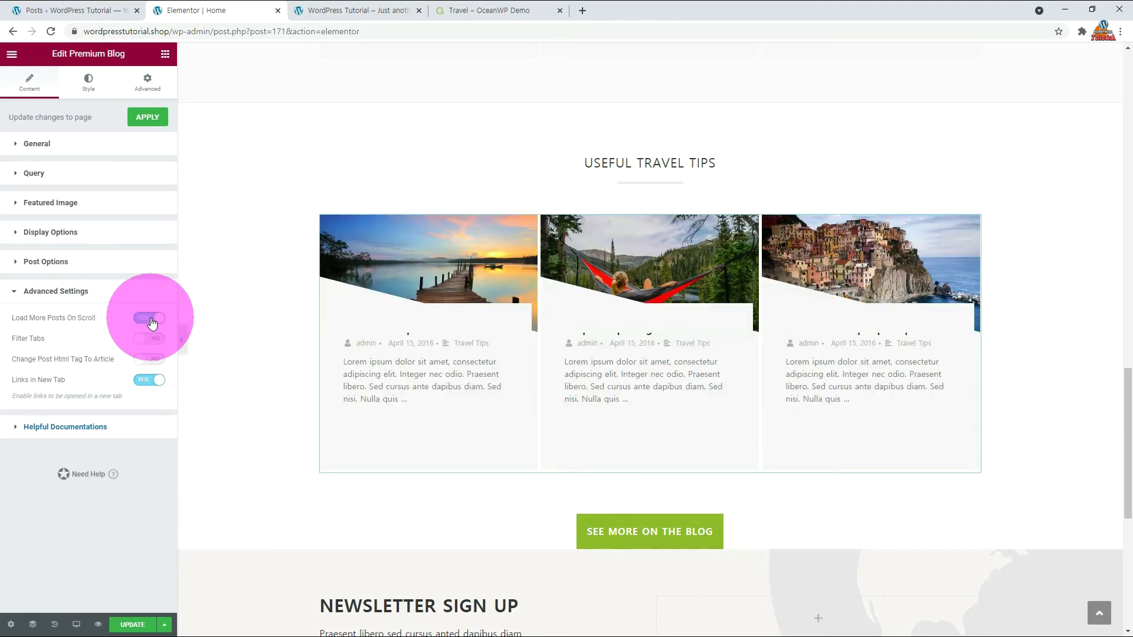
pyautogui.click(59, 143)
pyautogui.moveTo(148, 351); pyautogui.dragTo(99, 351)
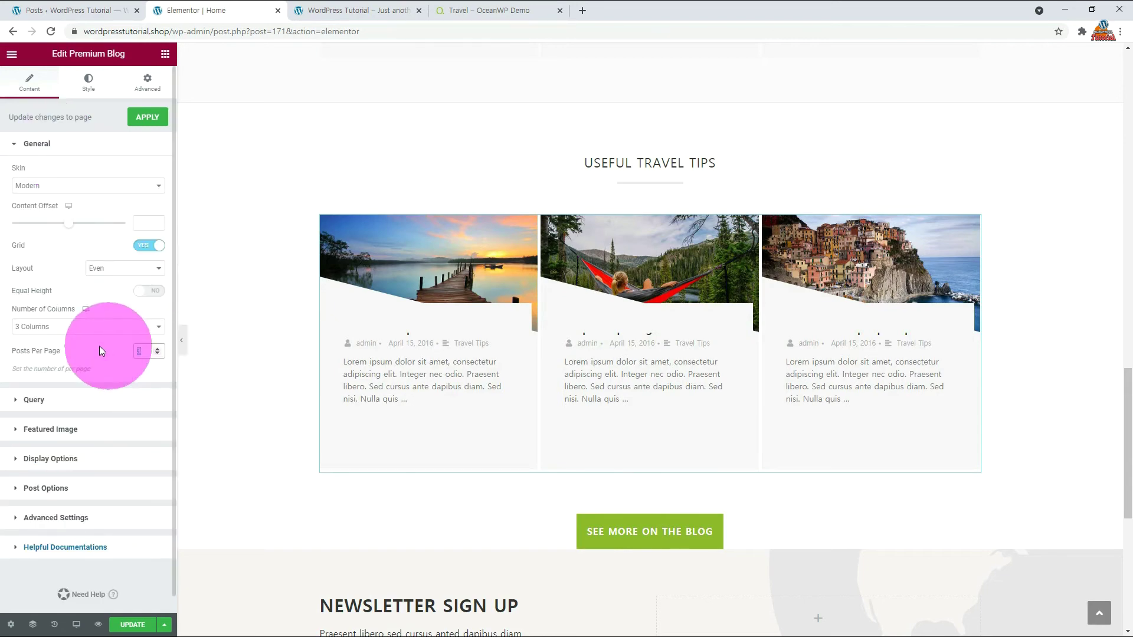
pyautogui.write('3')
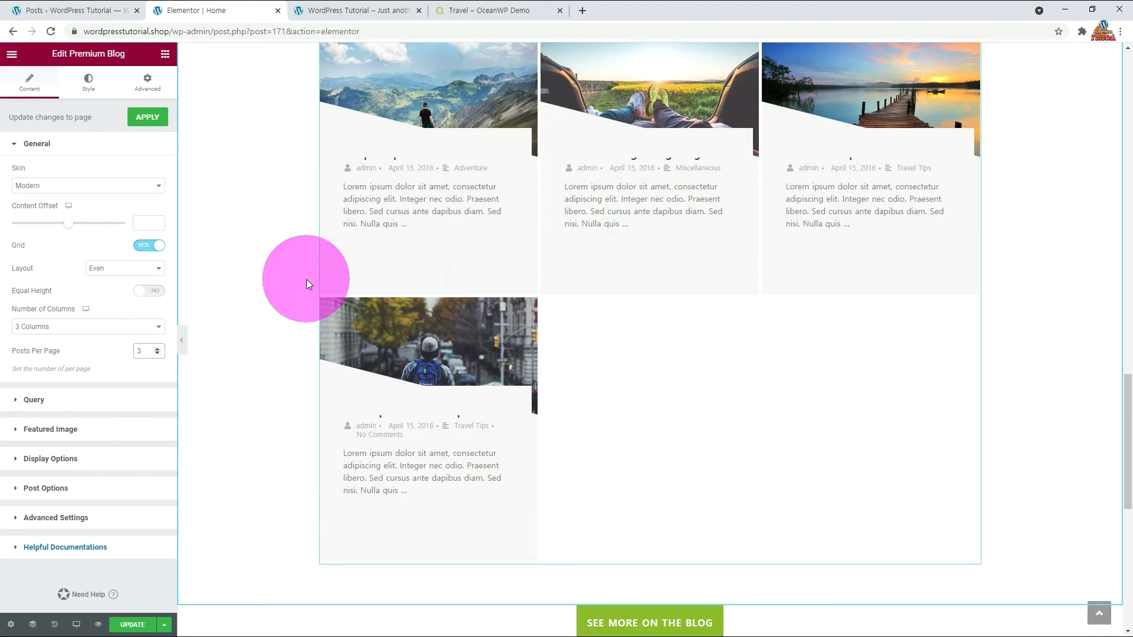
# - Check how additional posts load in the Useful Travel Tips section down to the end of the page
pyautogui.scroll(-15, 300, 472)
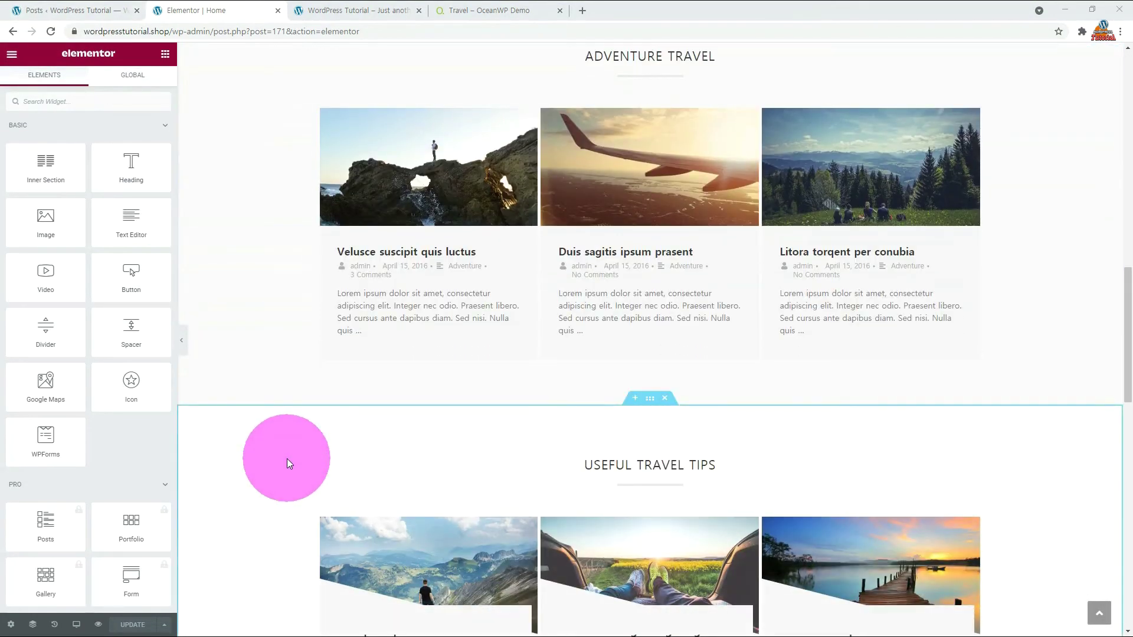
pyautogui.scroll(-3, 287, 458)
pyautogui.scroll(-7, 287, 458)
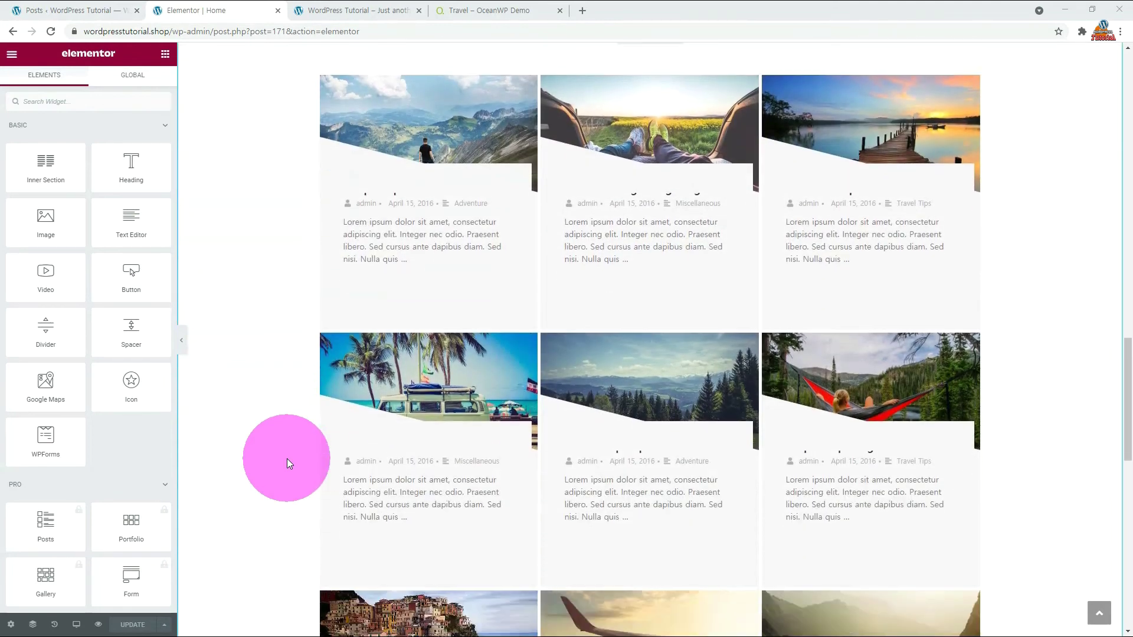
pyautogui.scroll(-6, 287, 459)
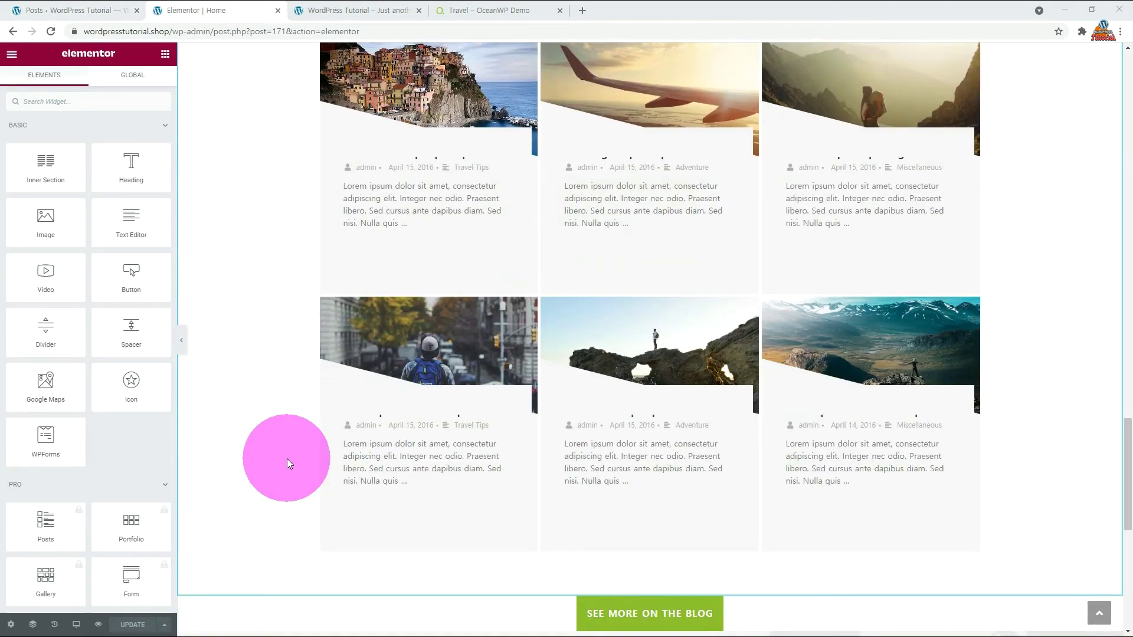
pyautogui.click(693, 165)
pyautogui.scroll(-7, 693, 165)
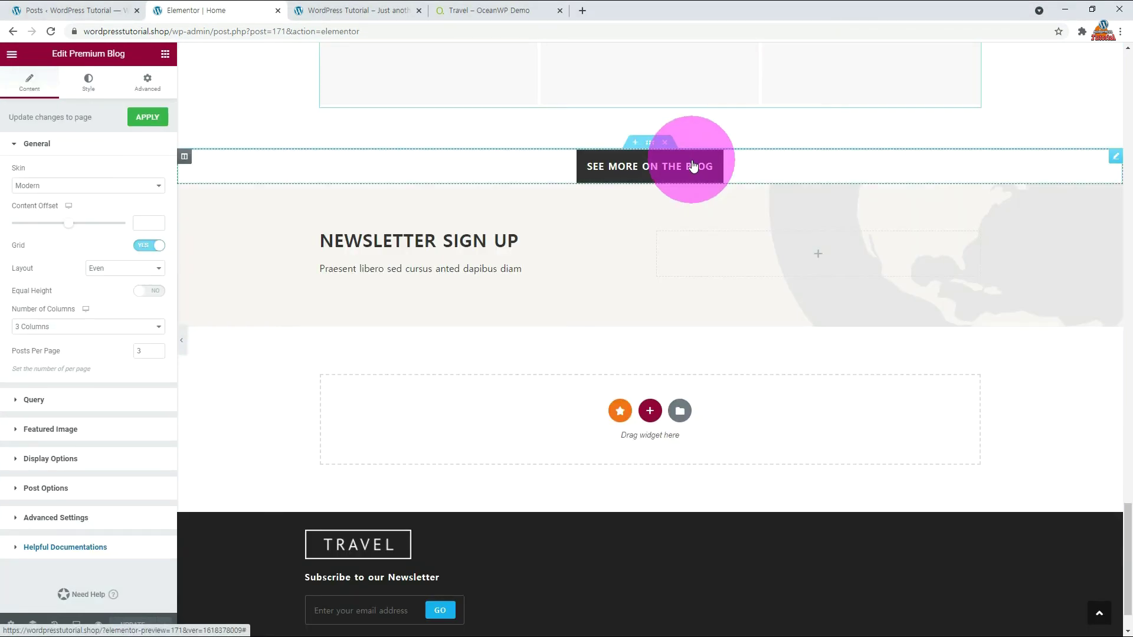
# - Insert the two-section Advanced Customization Options and Make Your Pricing Plans Glow premium template at the end of the homepage
pyautogui.click(620, 412)
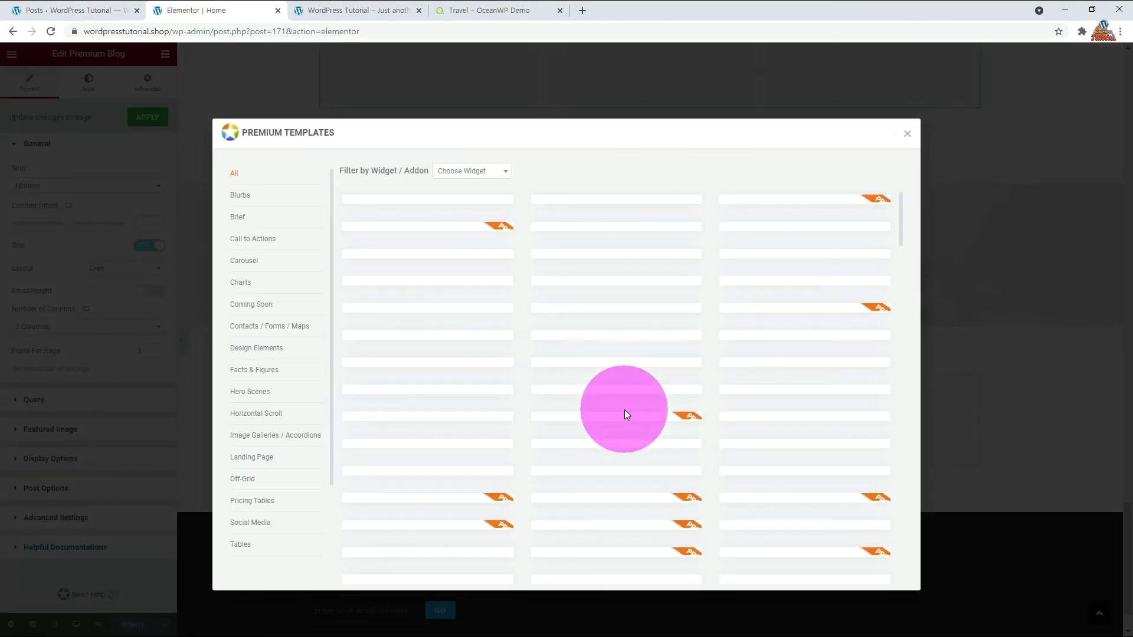
pyautogui.scroll(-5, 627, 524)
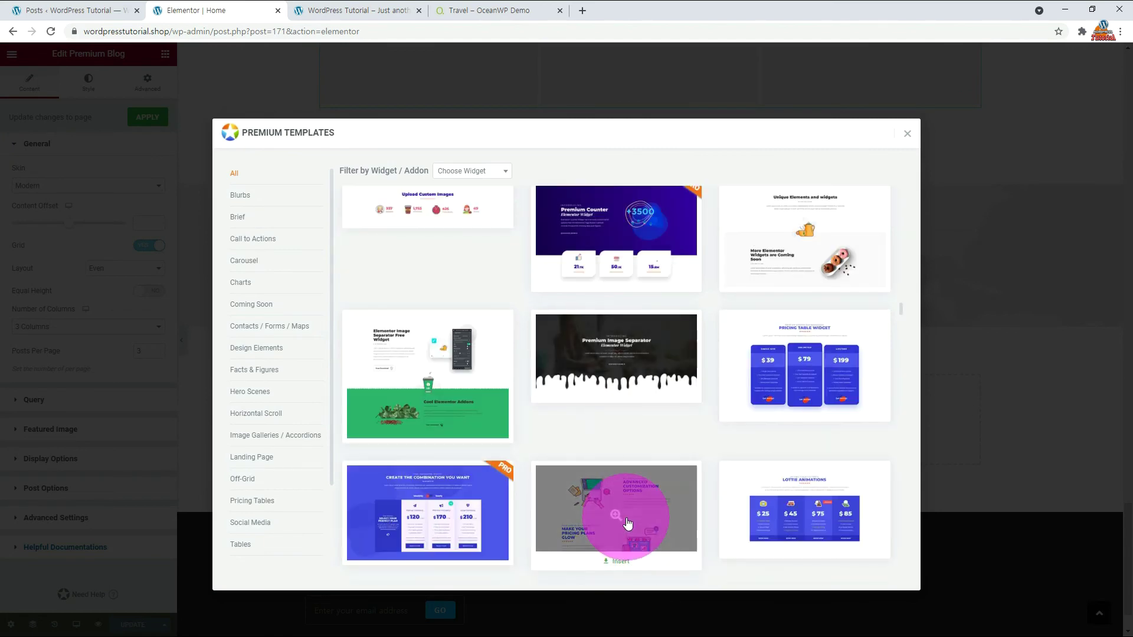
pyautogui.scroll(-1, 628, 514)
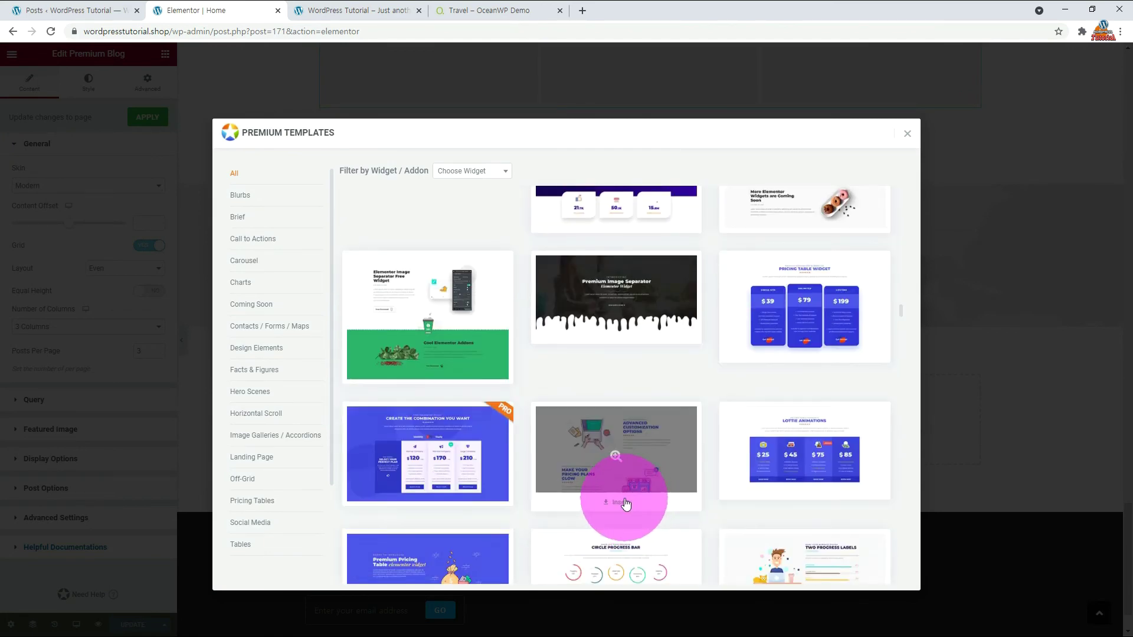
pyautogui.click(625, 500)
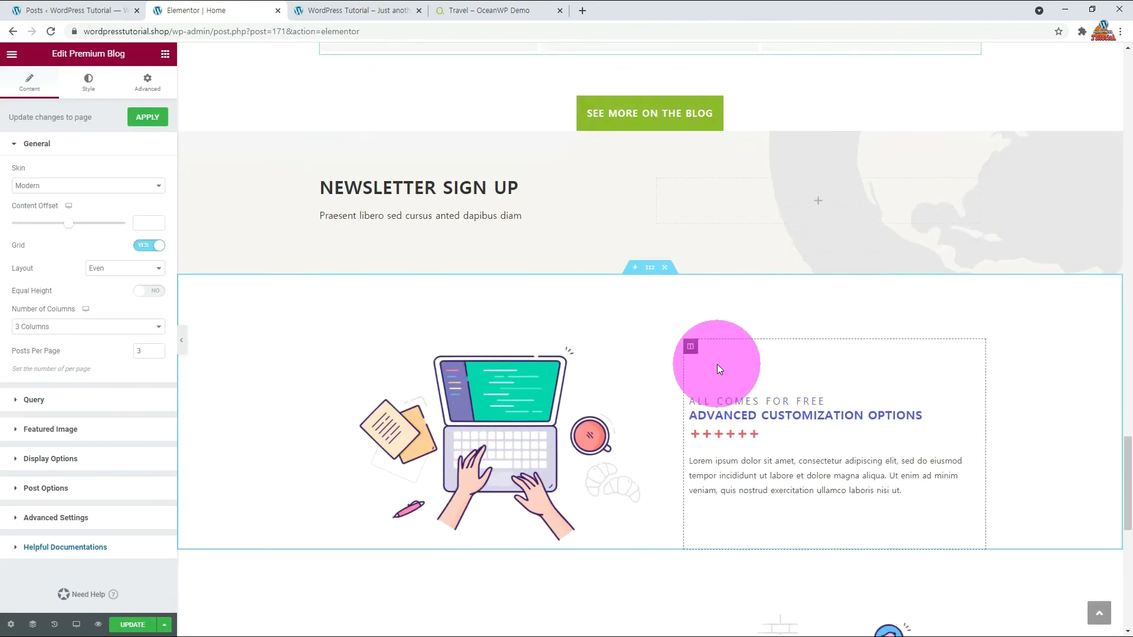
# - Review the inserted template sections and delete the Newsletter Sign Up section above them
pyautogui.scroll(-3, 717, 363)
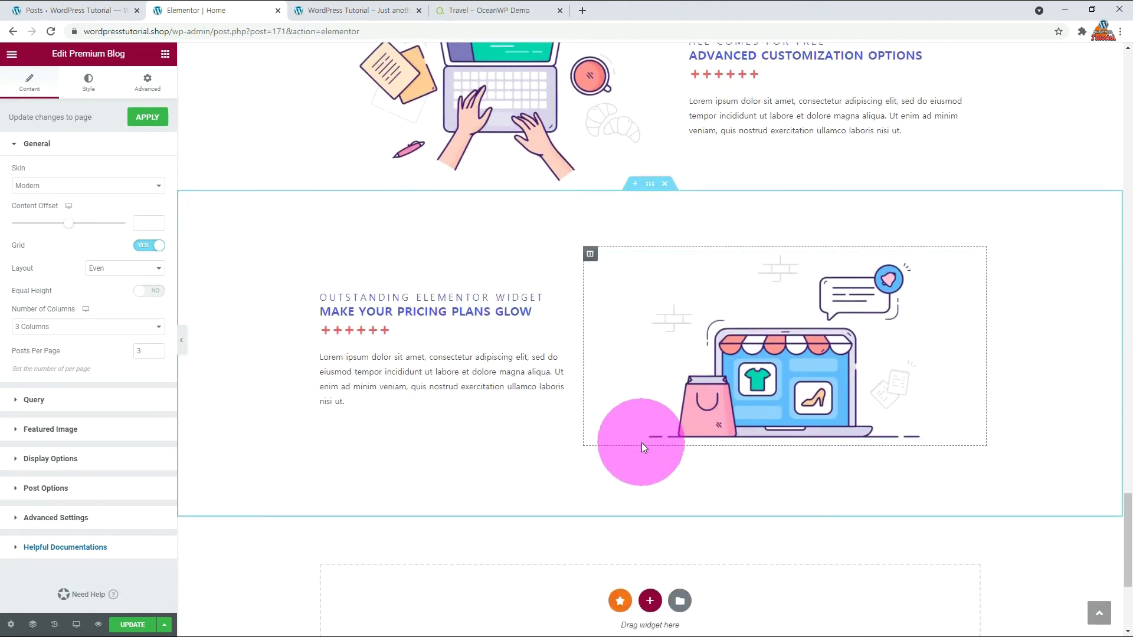
pyautogui.scroll(7, 642, 442)
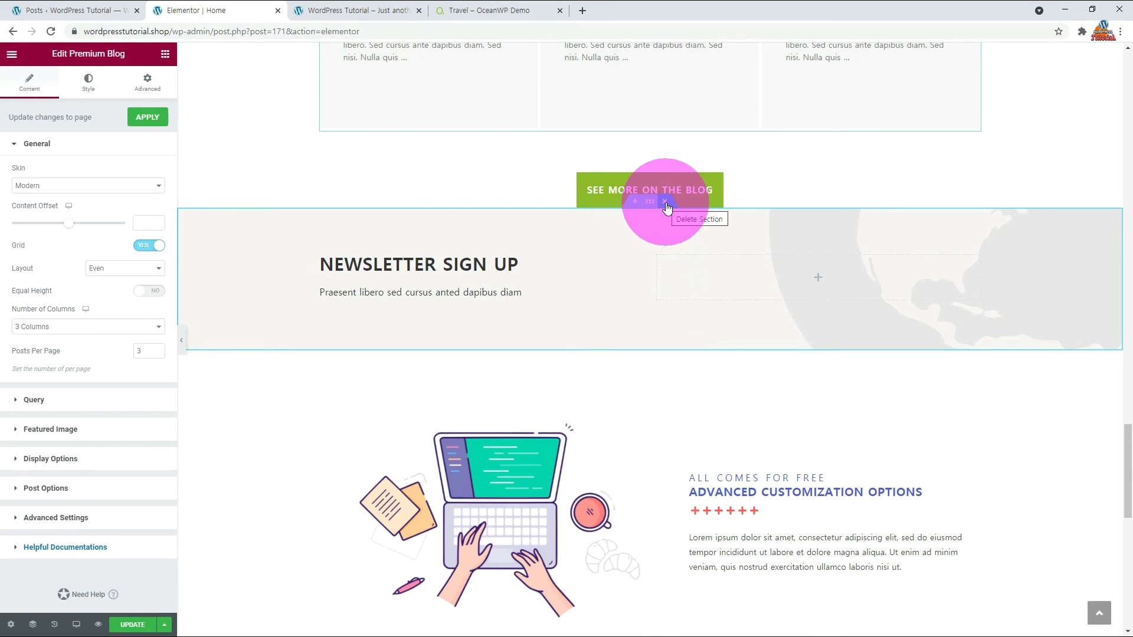
pyautogui.click(666, 202)
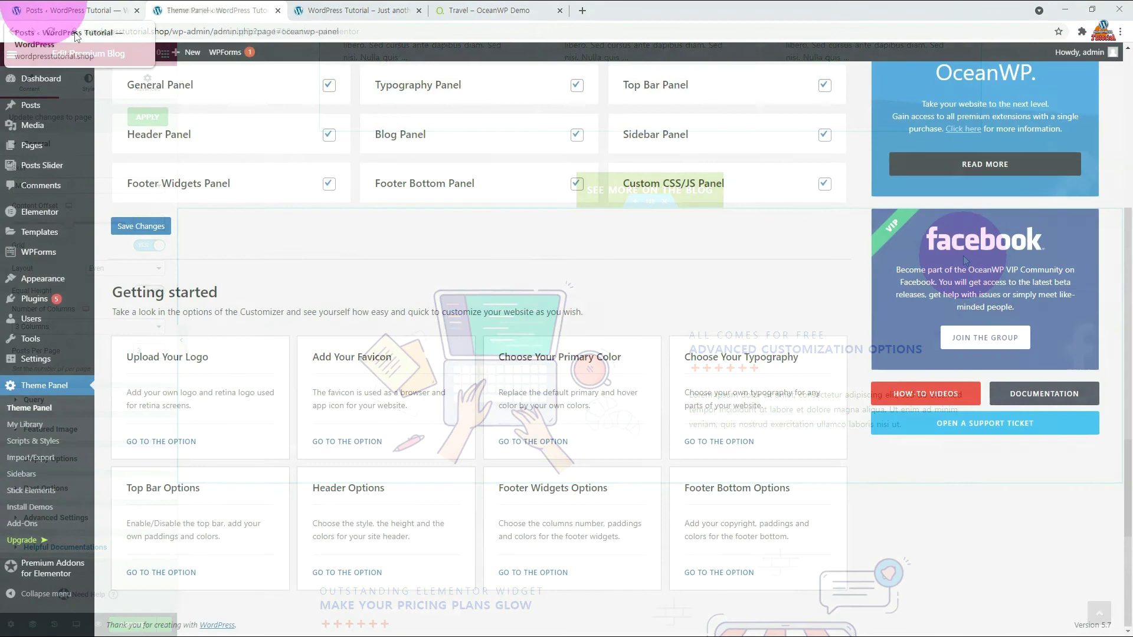
# - Open the theme's Footer Widgets options for customizing and try disabling the footer widgets before enabling them again
pyautogui.click(553, 574)
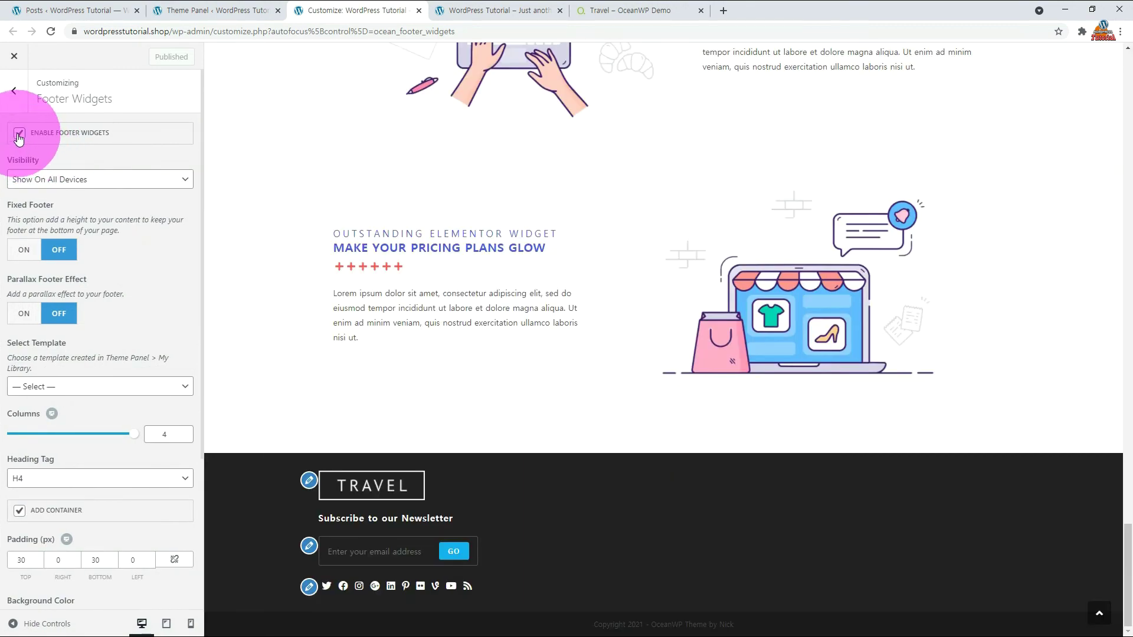
pyautogui.click(20, 133)
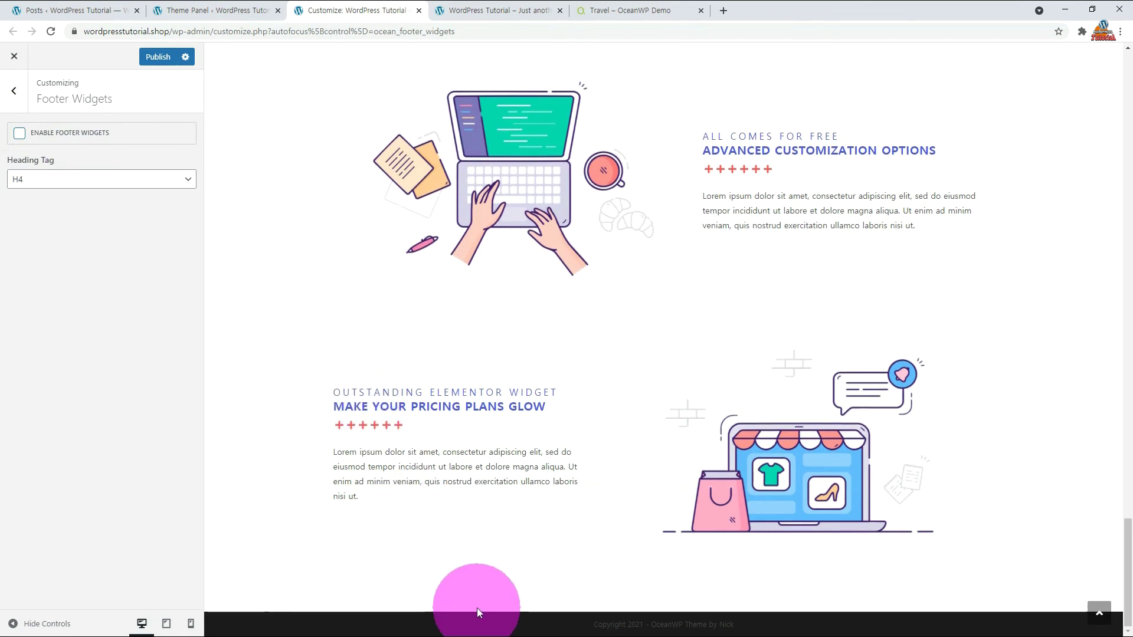
pyautogui.click(20, 133)
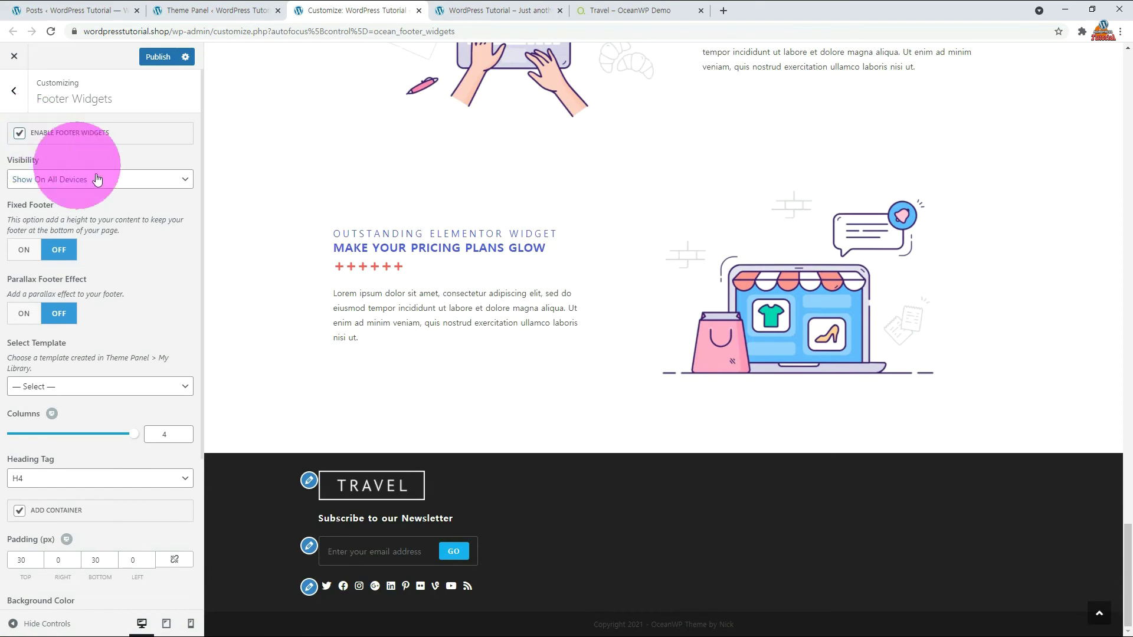
# - Examine the footer layout on the original OceanWP Travel demo site for comparison
pyautogui.scroll(-1, 157, 204)
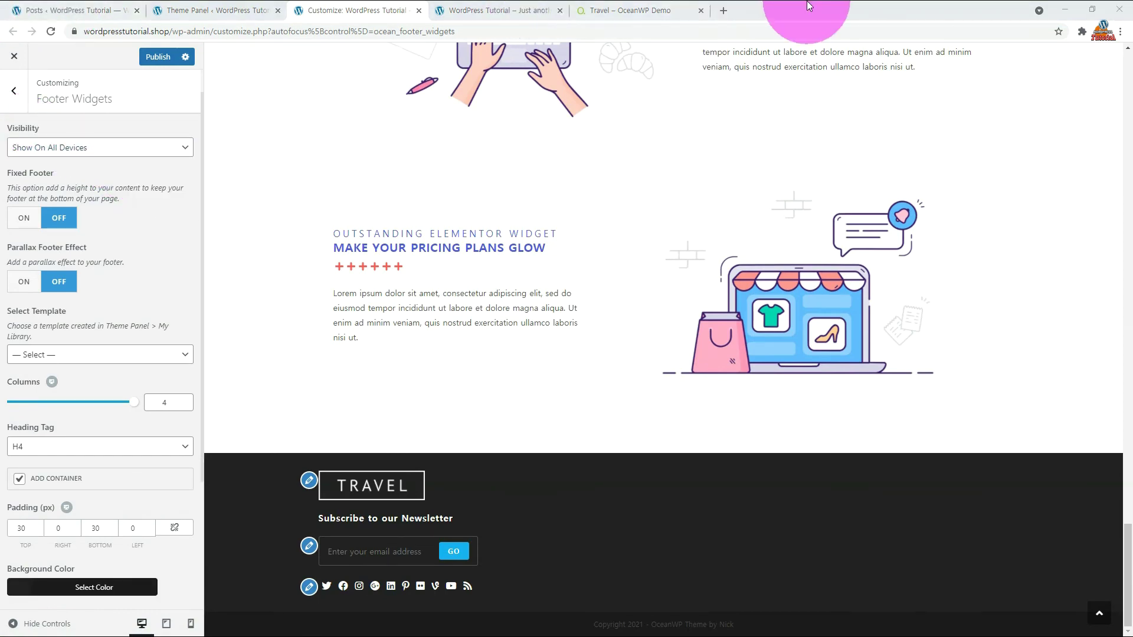
pyautogui.click(642, 7)
pyautogui.scroll(-10, 938, 377)
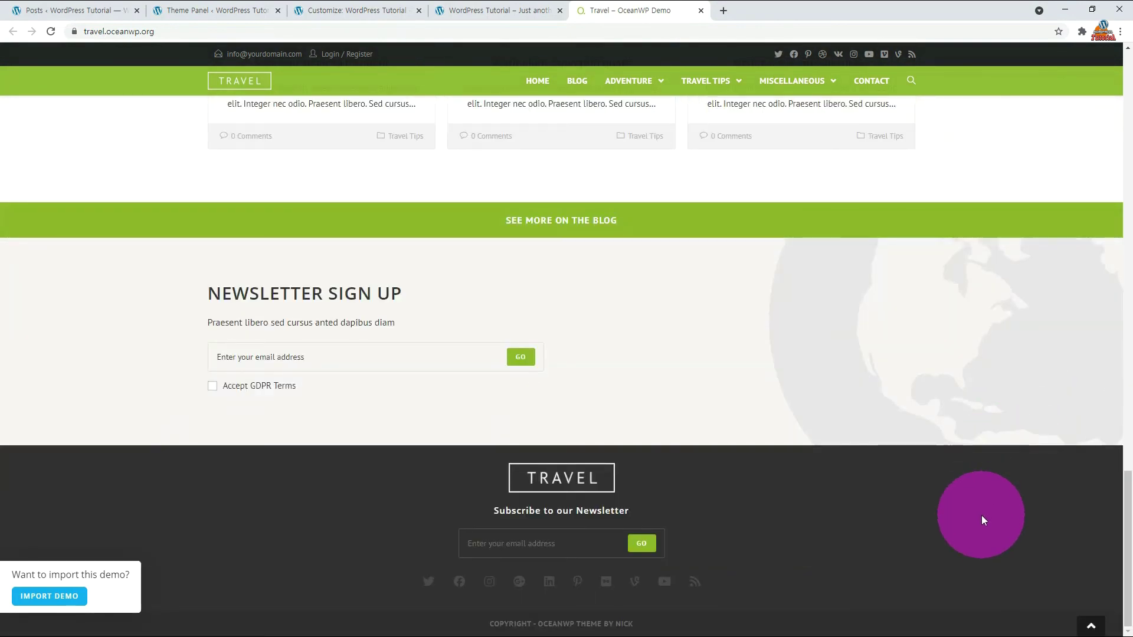
pyautogui.scroll(3, 982, 515)
pyautogui.scroll(-3, 982, 516)
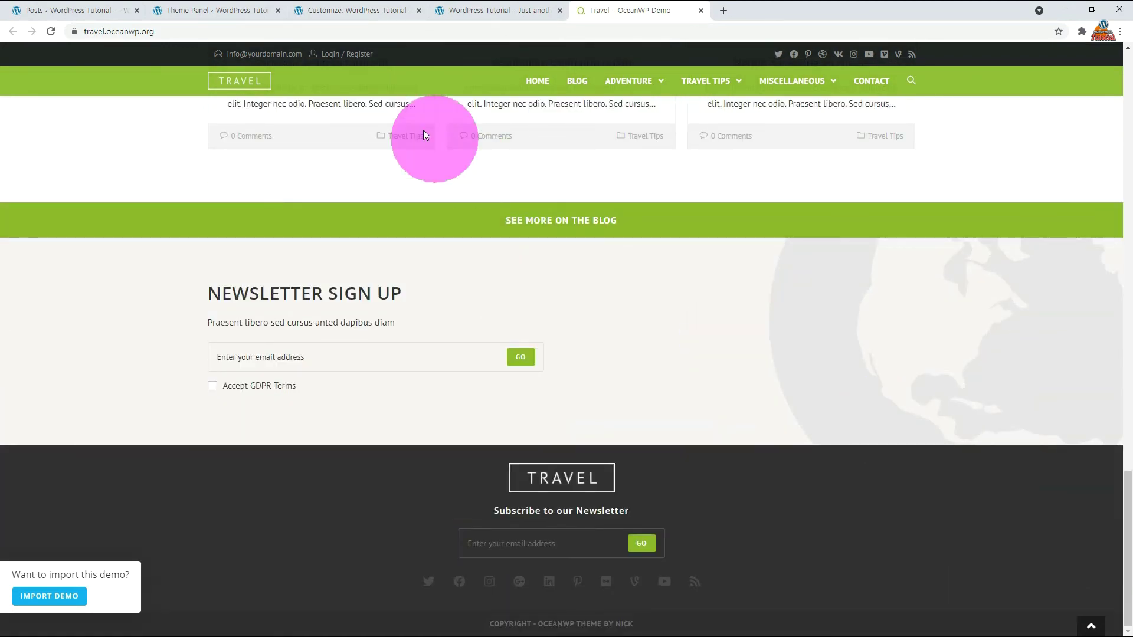
# - Return to customizing the site's footer widgets, review their options and publish the settings
pyautogui.click(334, 10)
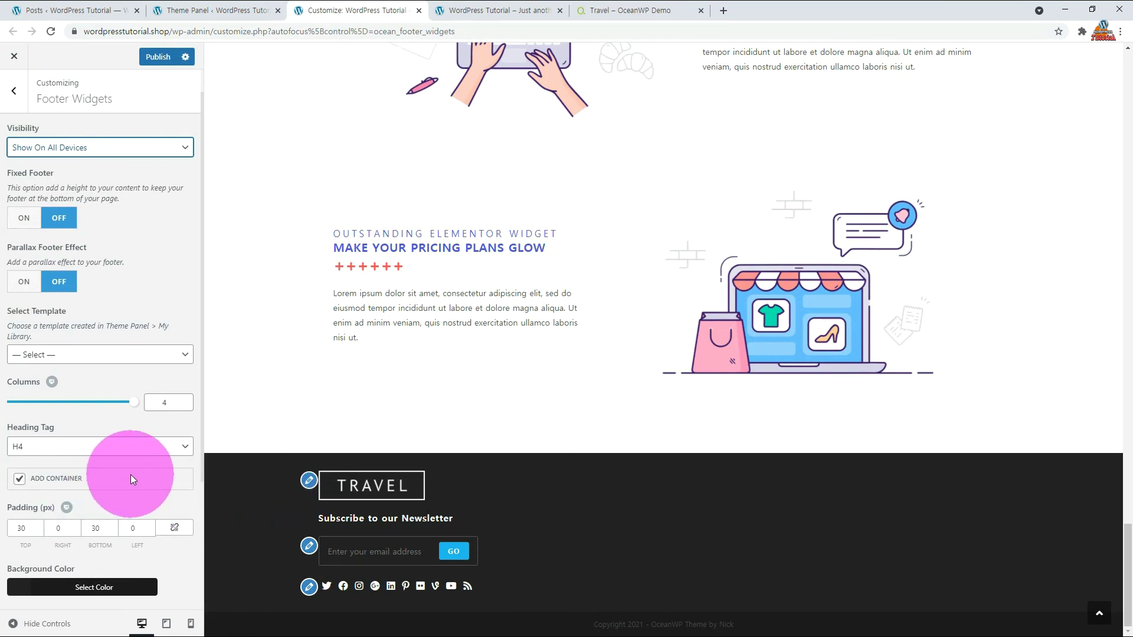
pyautogui.scroll(-1, 129, 474)
pyautogui.click(159, 57)
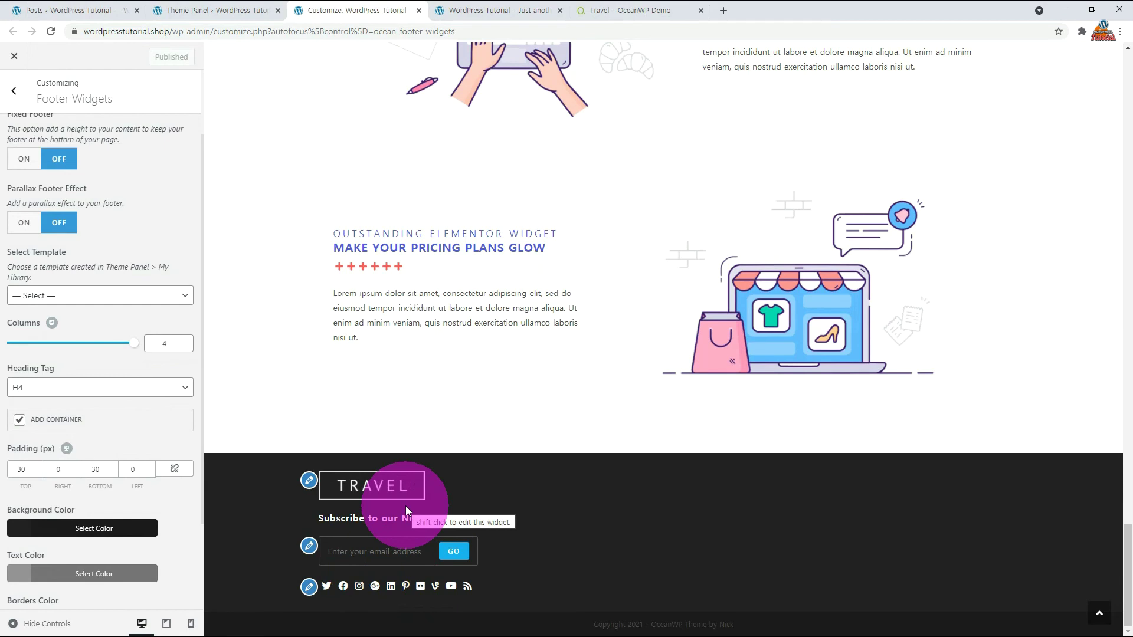
# - Add the custom CSS ".footer-widgets-inner.container .footer-box{float:none;width:100%;text-align:center}" to center the footer content and publish it
pyautogui.click(14, 92)
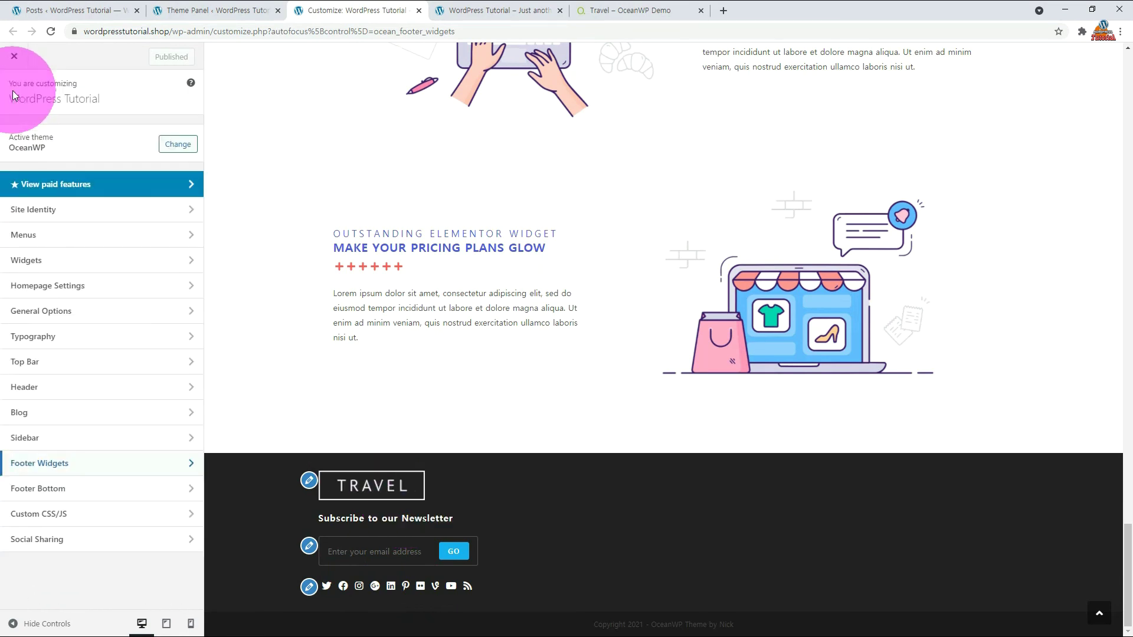
pyautogui.click(158, 514)
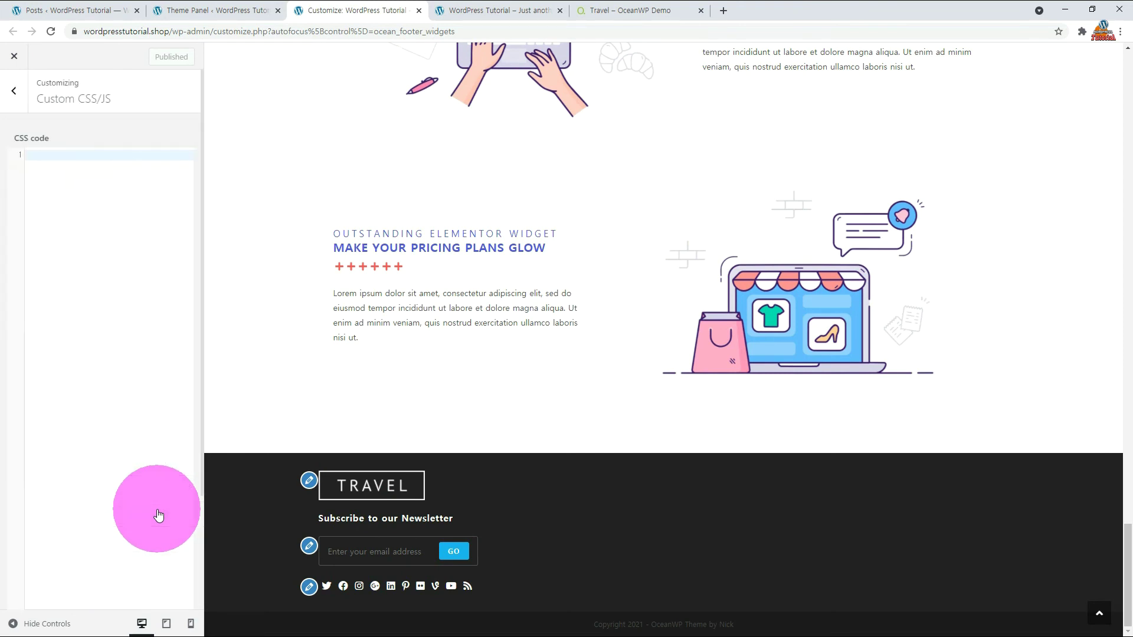
pyautogui.click(54, 155)
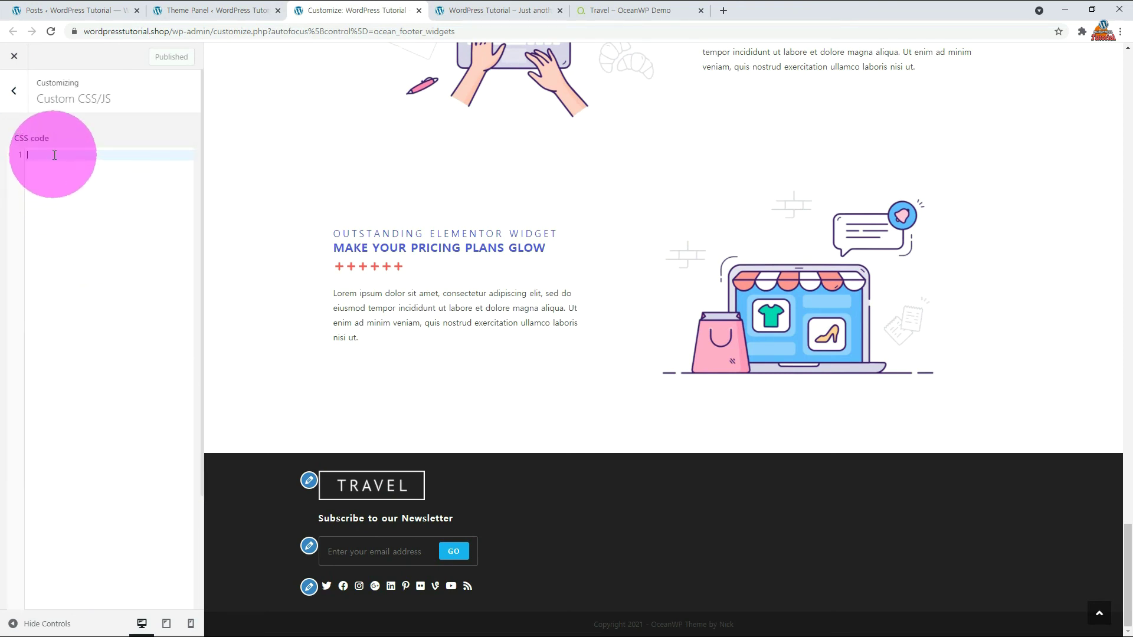
pyautogui.write('.footer-widgets-inner.container .footer-box{float:none;width:100%;text-align:center}')
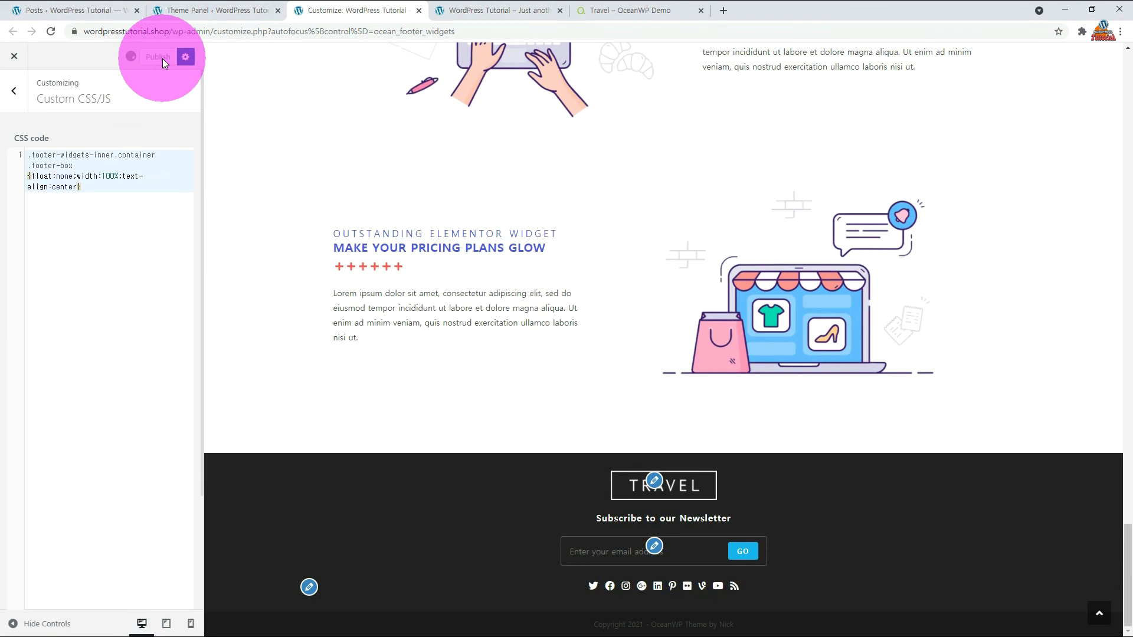
# - Check the footer alignment at the end of the live homepage
pyautogui.hotkey('ctrl', 'Tab')
pyautogui.scroll(3, 642, 540)
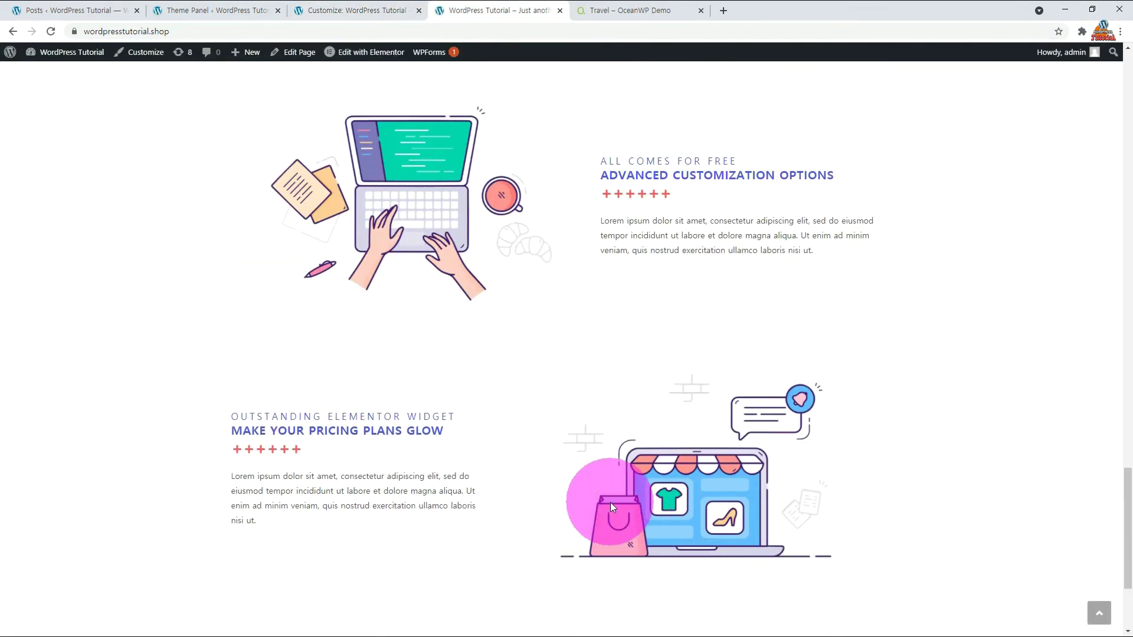
pyautogui.scroll(-3, 610, 502)
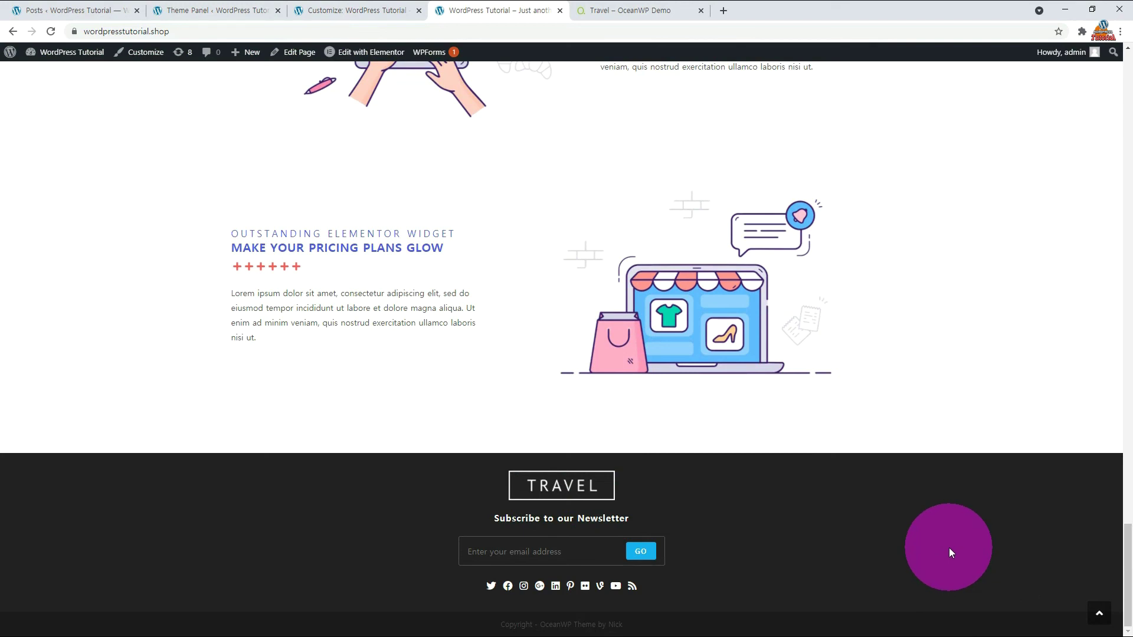
# - Disable the top bar in the theme customization settings and publish the change
pyautogui.hotkey('ctrl', 'shift', 'Tab')
pyautogui.click(17, 97)
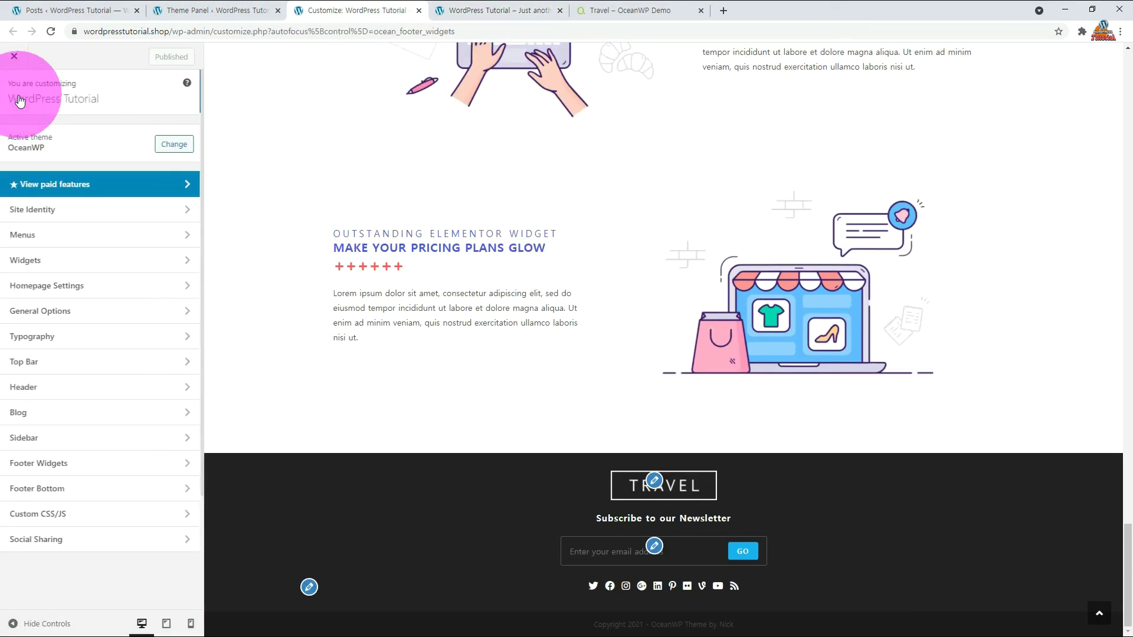
pyautogui.click(186, 357)
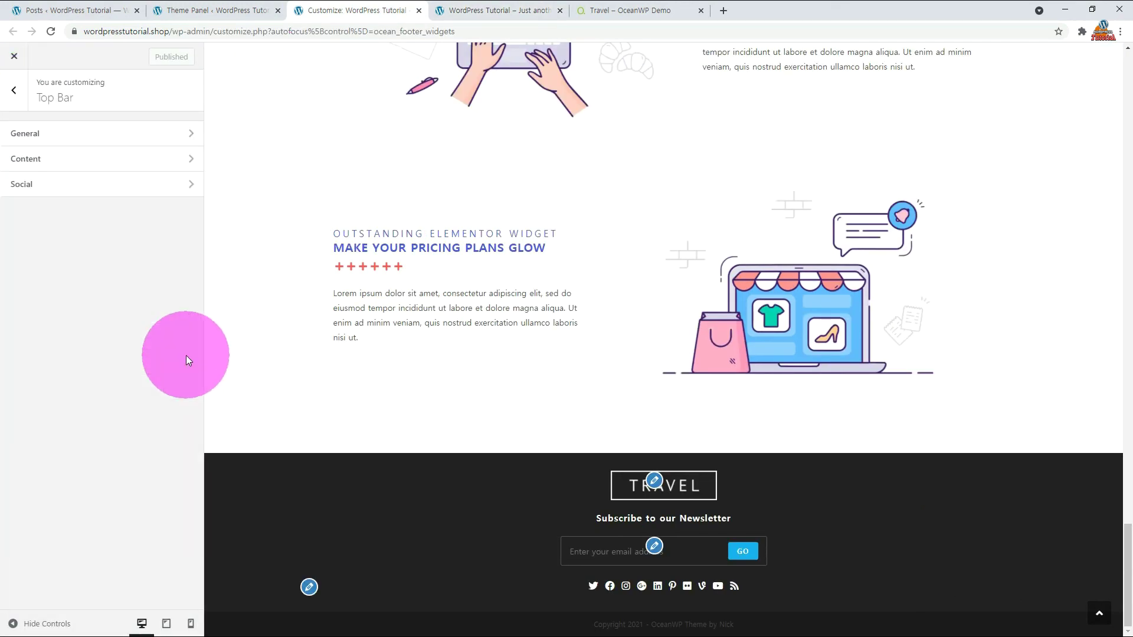
pyautogui.click(189, 135)
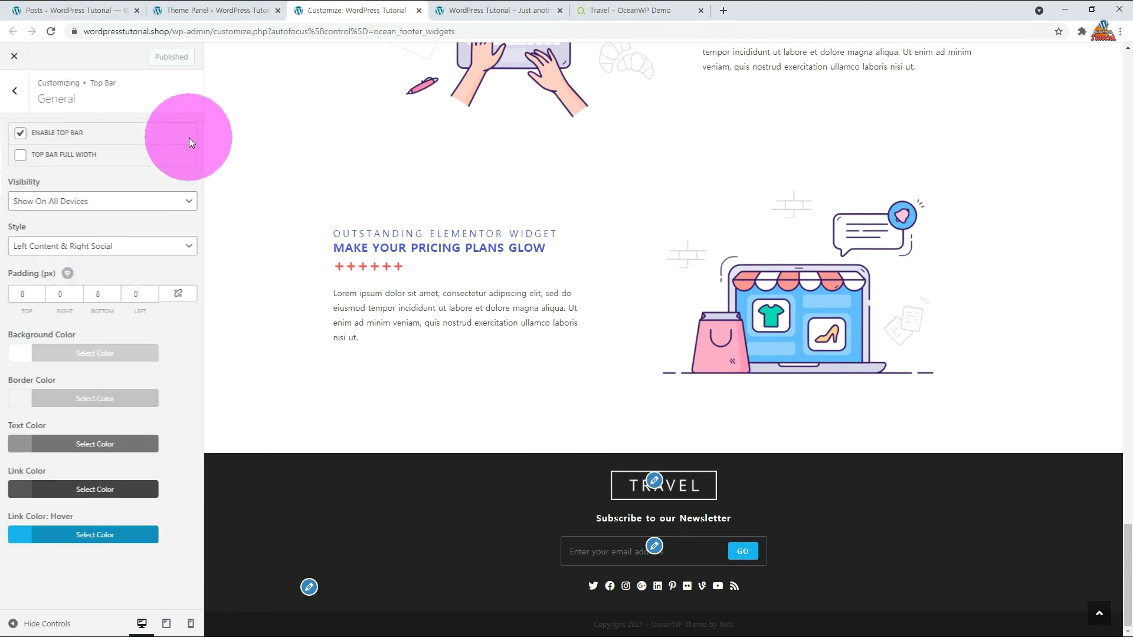
pyautogui.click(18, 134)
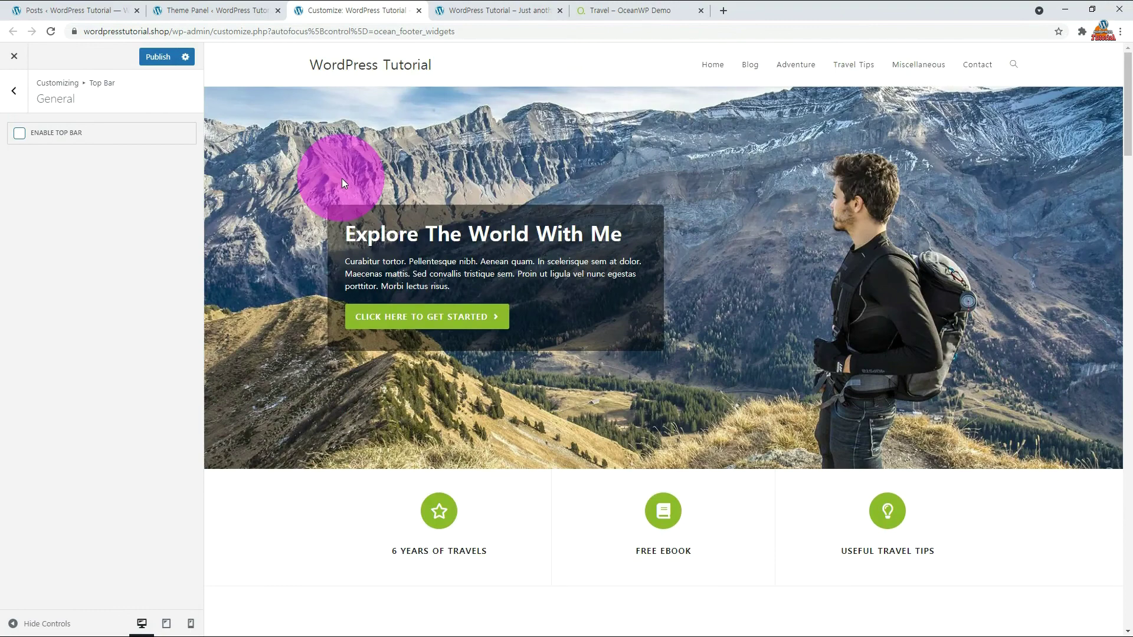
# - Reload the live homepage and review it from the header down to the footer and back up
pyautogui.click(465, 9)
pyautogui.press('F5')
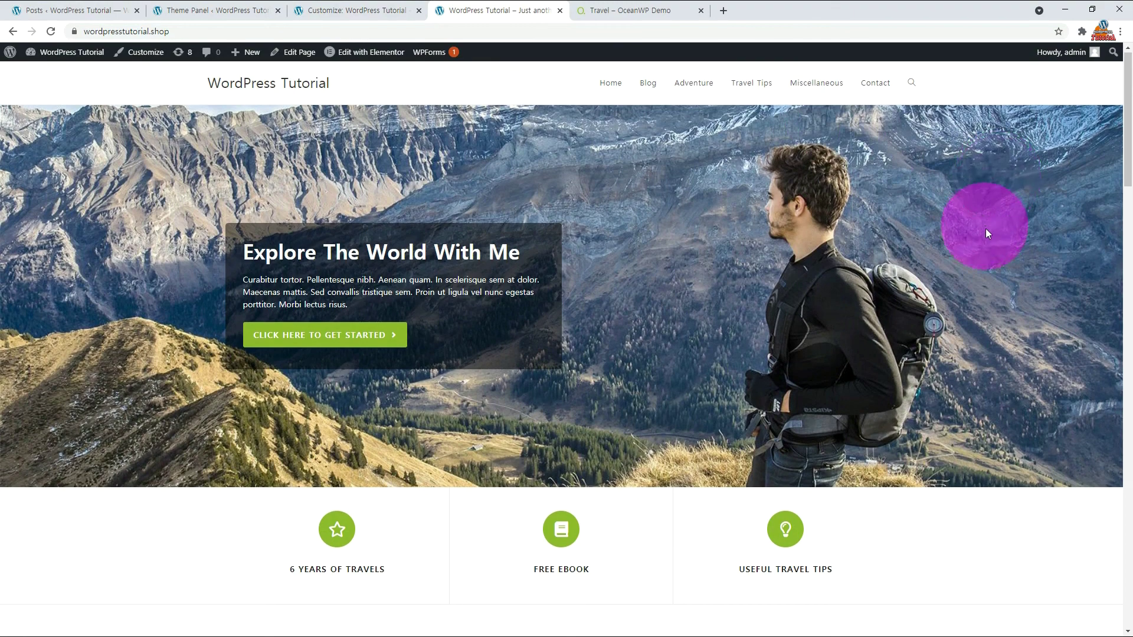
pyautogui.scroll(-20, 994, 248)
pyautogui.scroll(7, 996, 253)
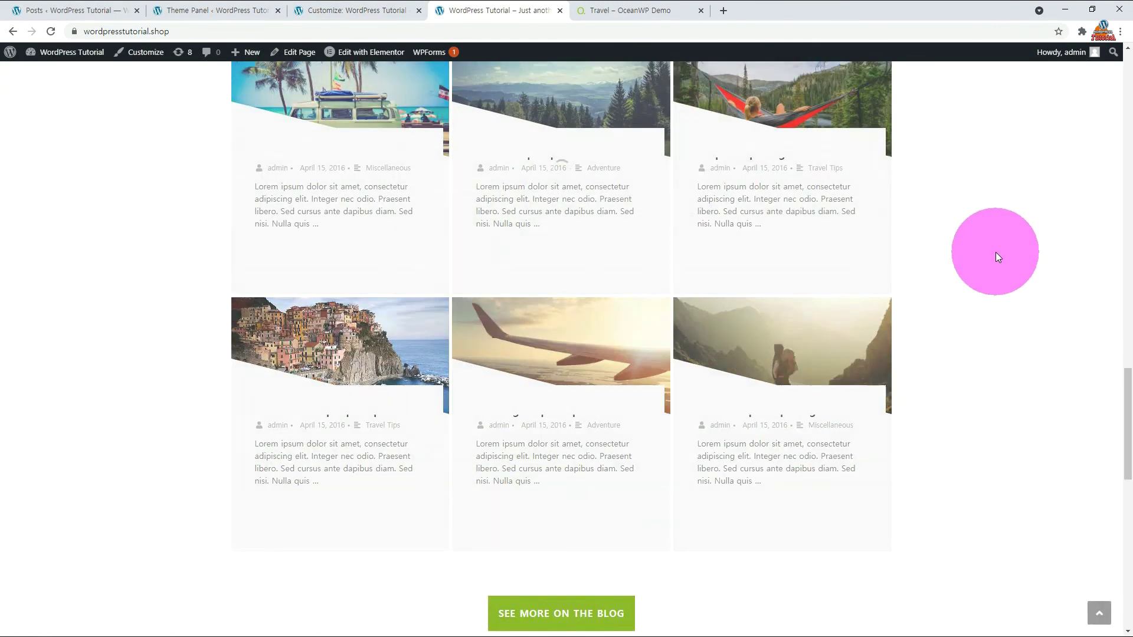
pyautogui.scroll(-10, 996, 253)
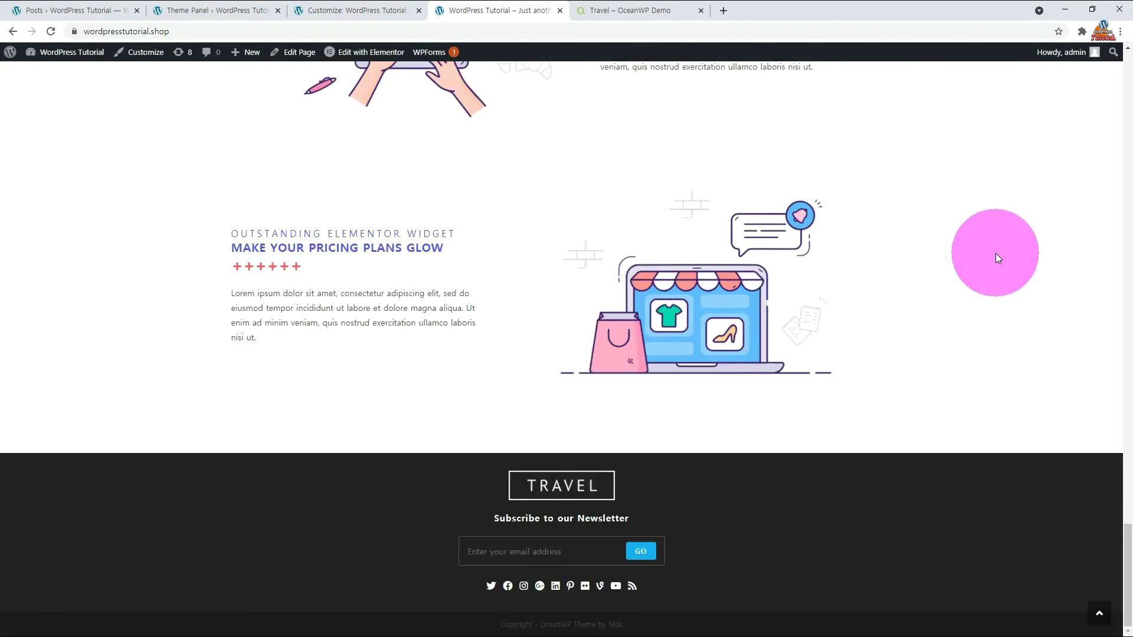
pyautogui.scroll(20, 996, 258)
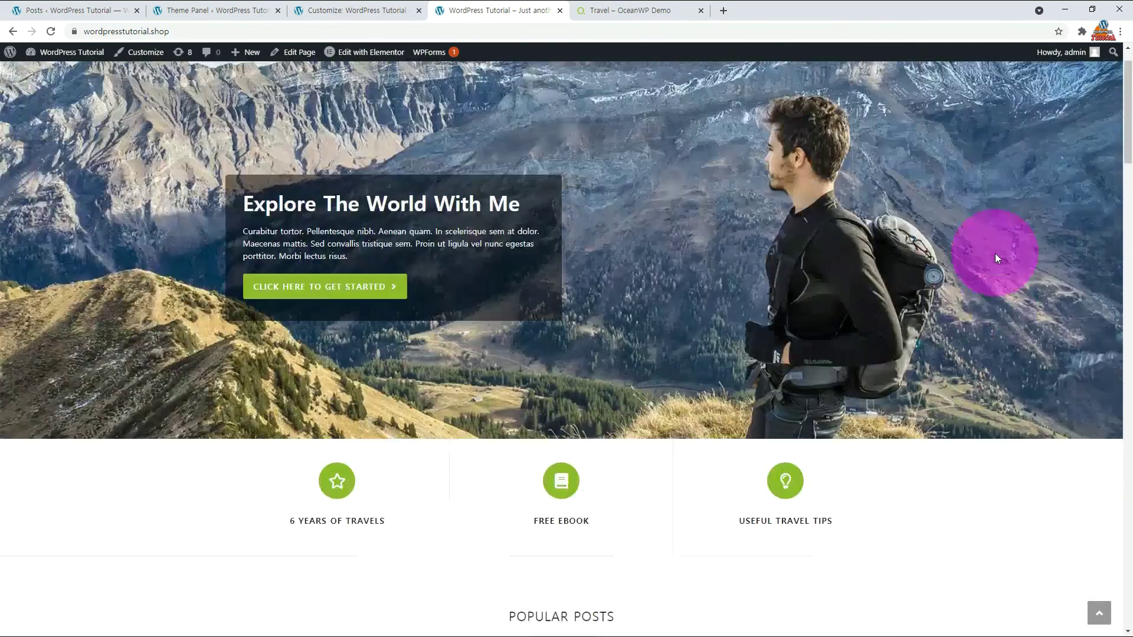